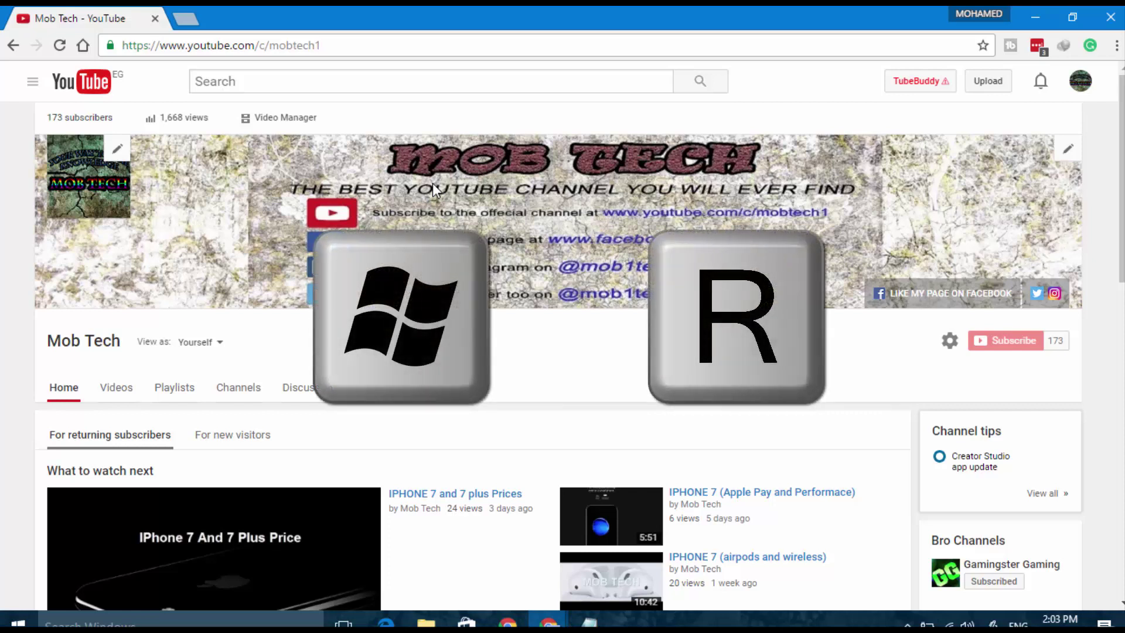
# Open the installed programs list by running appwiz.cpl from the Run dialog.
pyautogui.press('super+r')
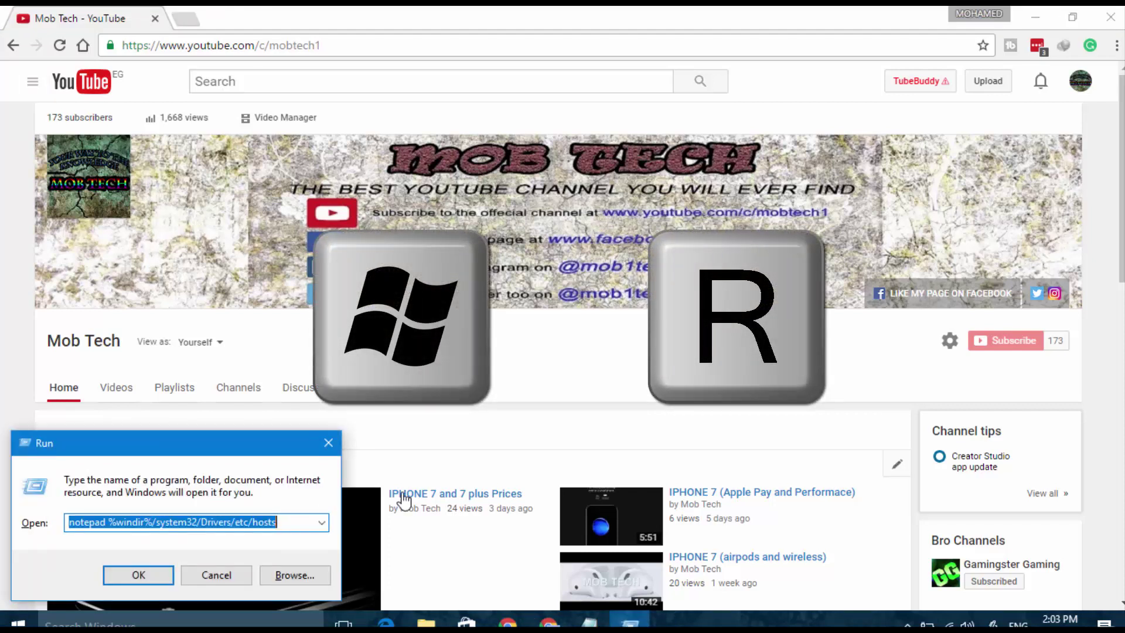
pyautogui.click(321, 522)
pyautogui.click(227, 563)
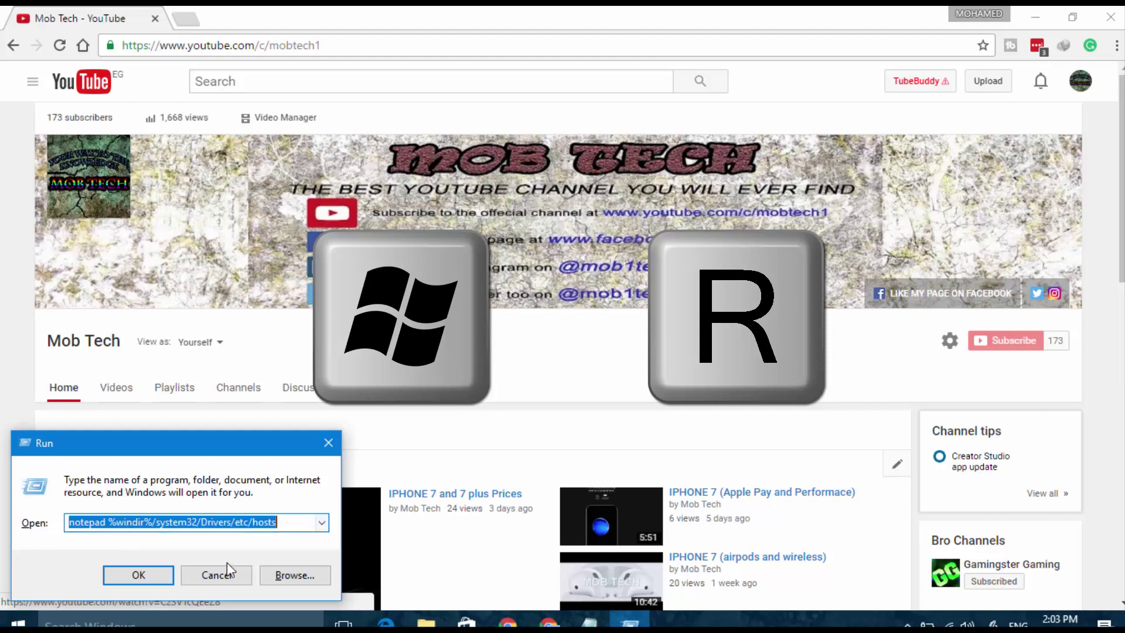
pyautogui.click(321, 522)
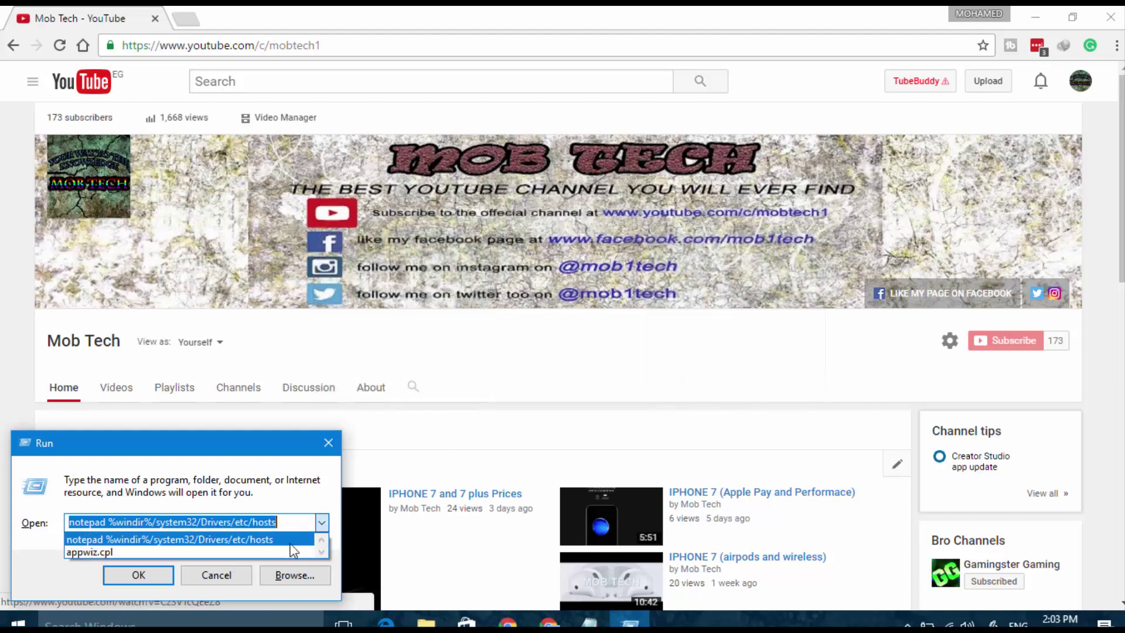
pyautogui.click(289, 551)
pyautogui.click(199, 524)
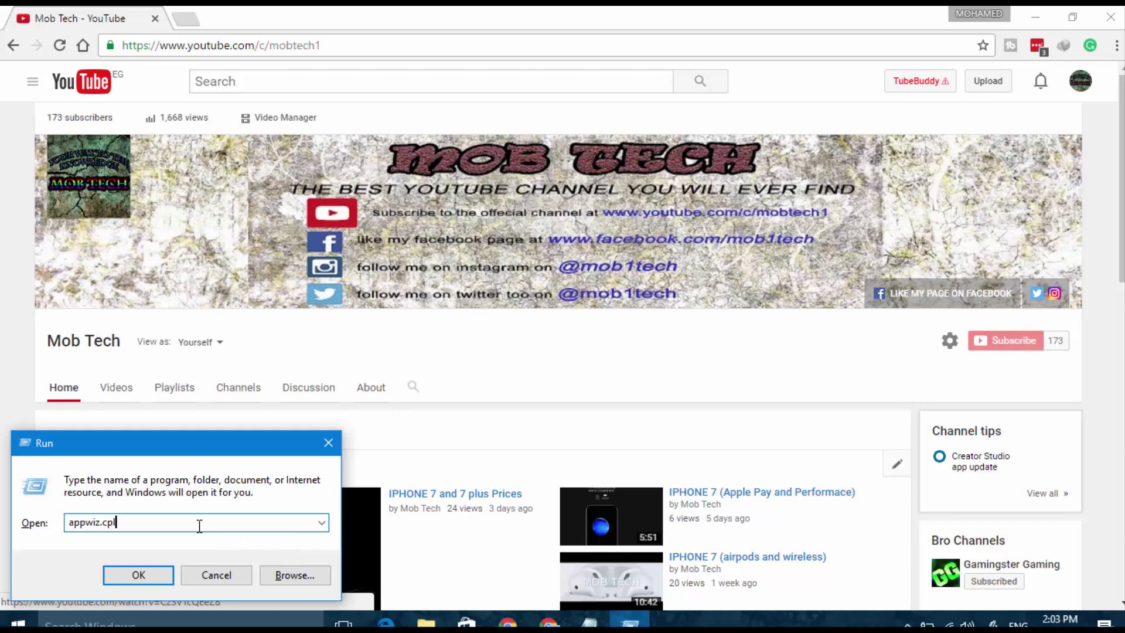
pyautogui.click(162, 574)
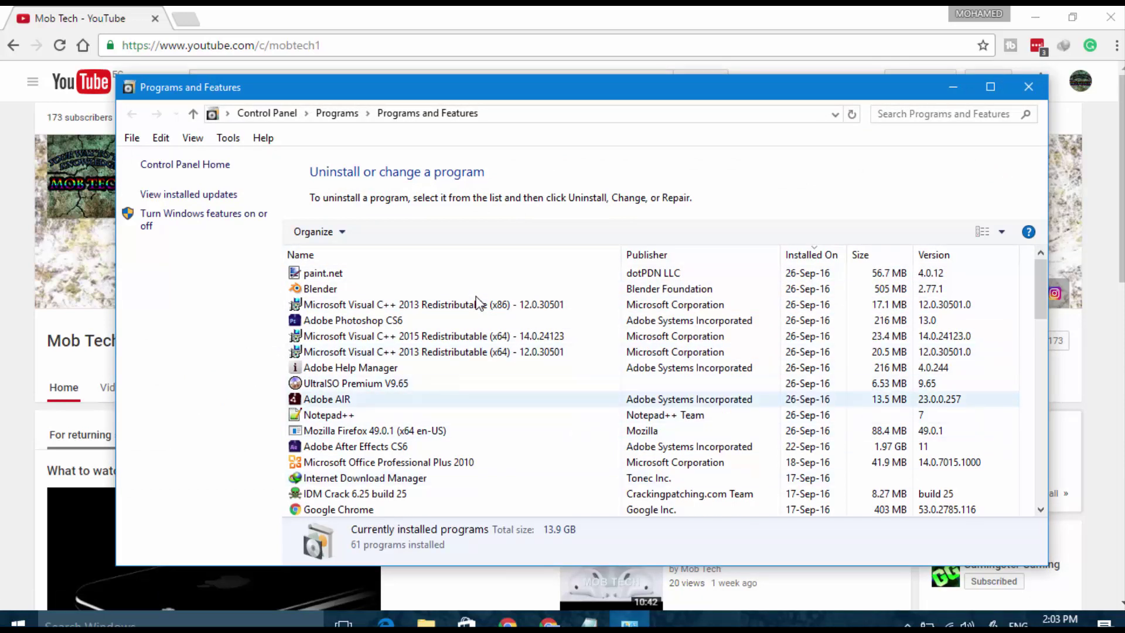
# Look through the most recently installed programs for unwanted software, and close the Programs and Features window.
pyautogui.scroll(-3, 479, 301)
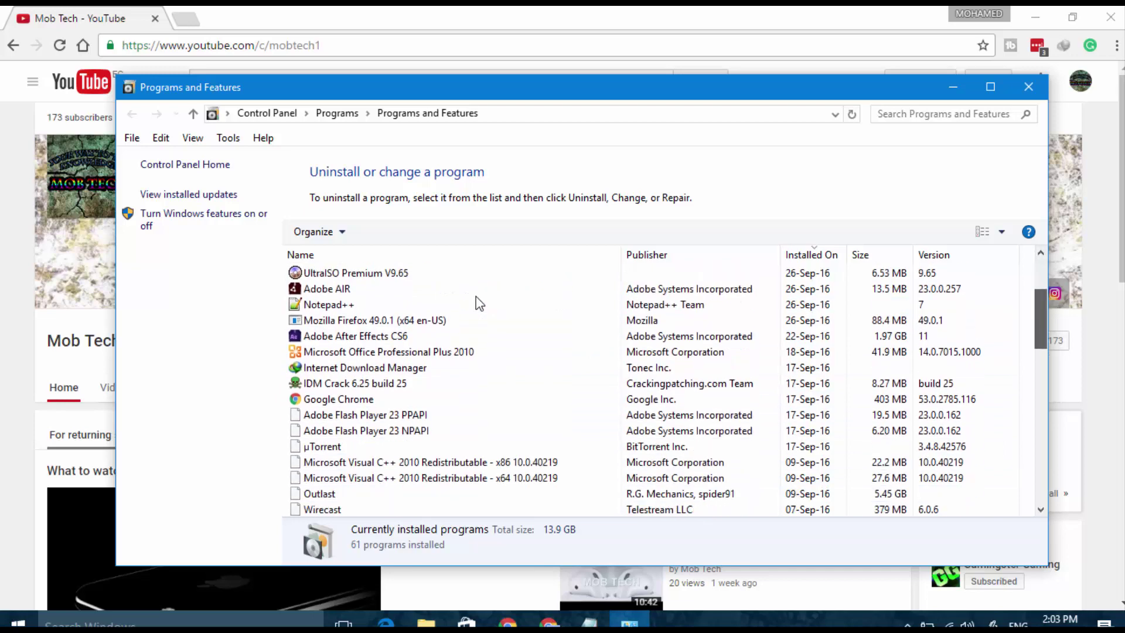
pyautogui.scroll(-2, 479, 303)
pyautogui.scroll(-5, 479, 303)
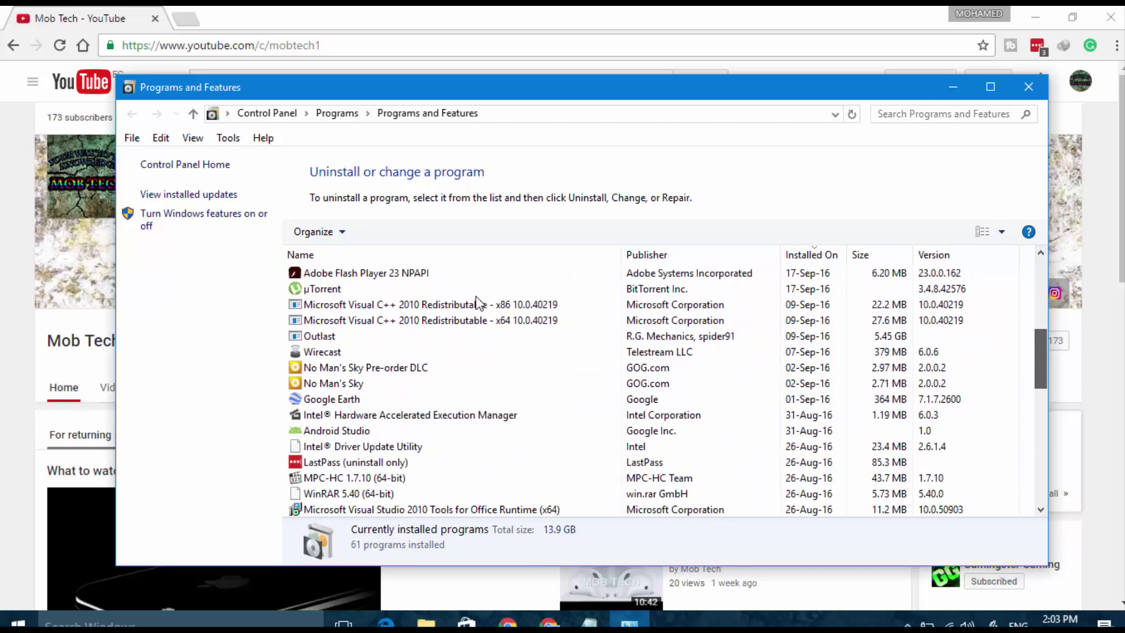
pyautogui.scroll(5, 479, 303)
pyautogui.scroll(4, 479, 303)
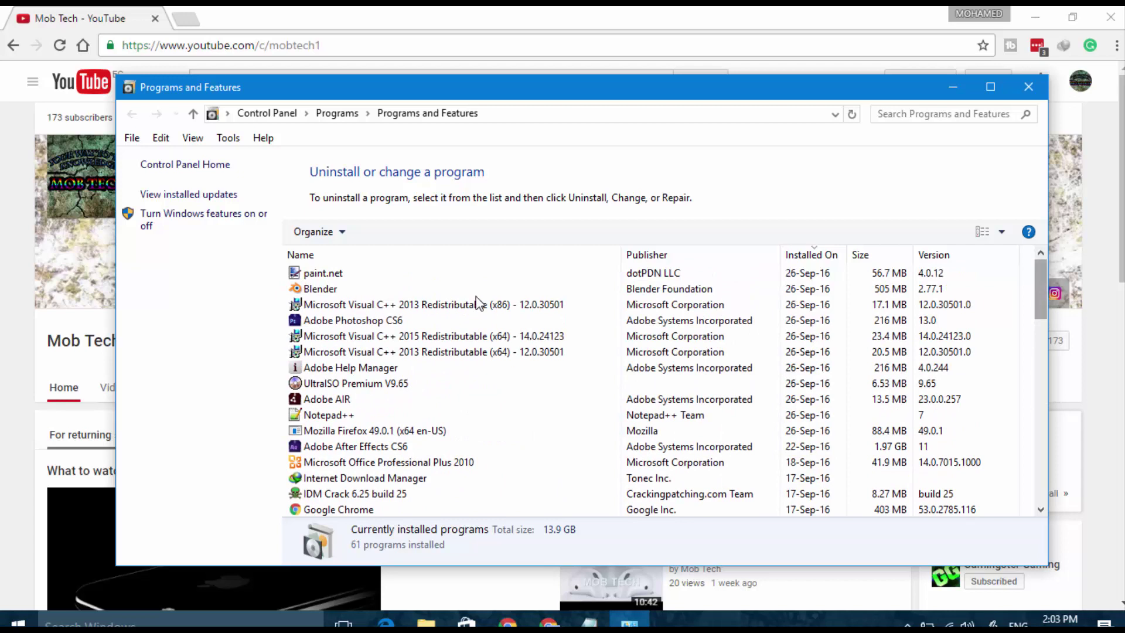
pyautogui.click(1028, 87)
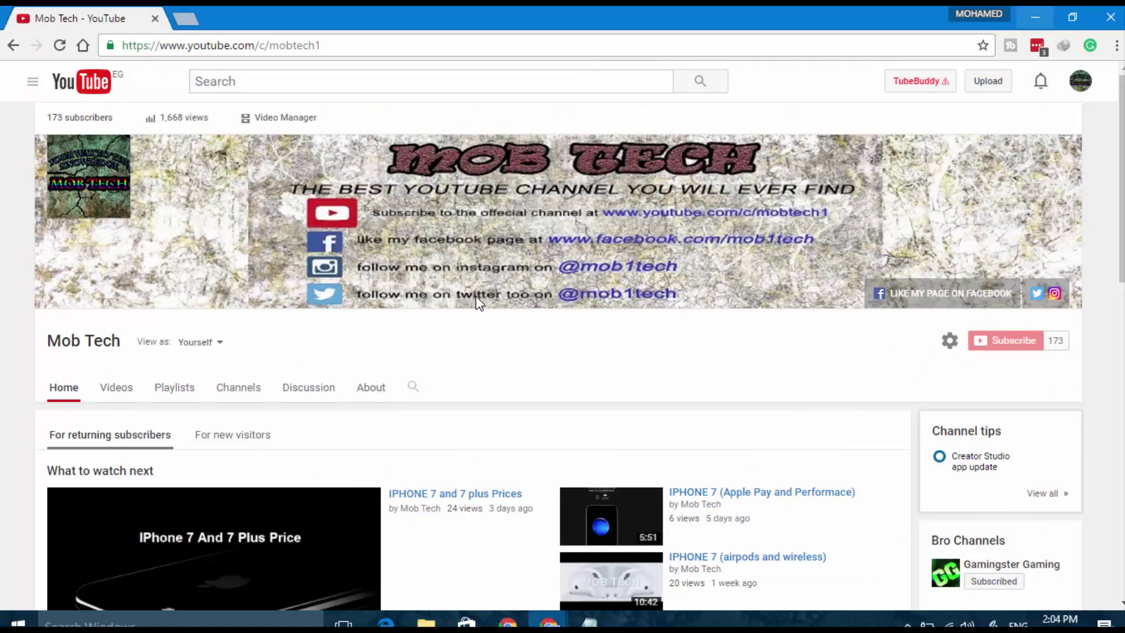
# Open the hosts file in Notepad by running "notepad %windir%/system32/Drivers/etc/hosts".
pyautogui.press('super+r')
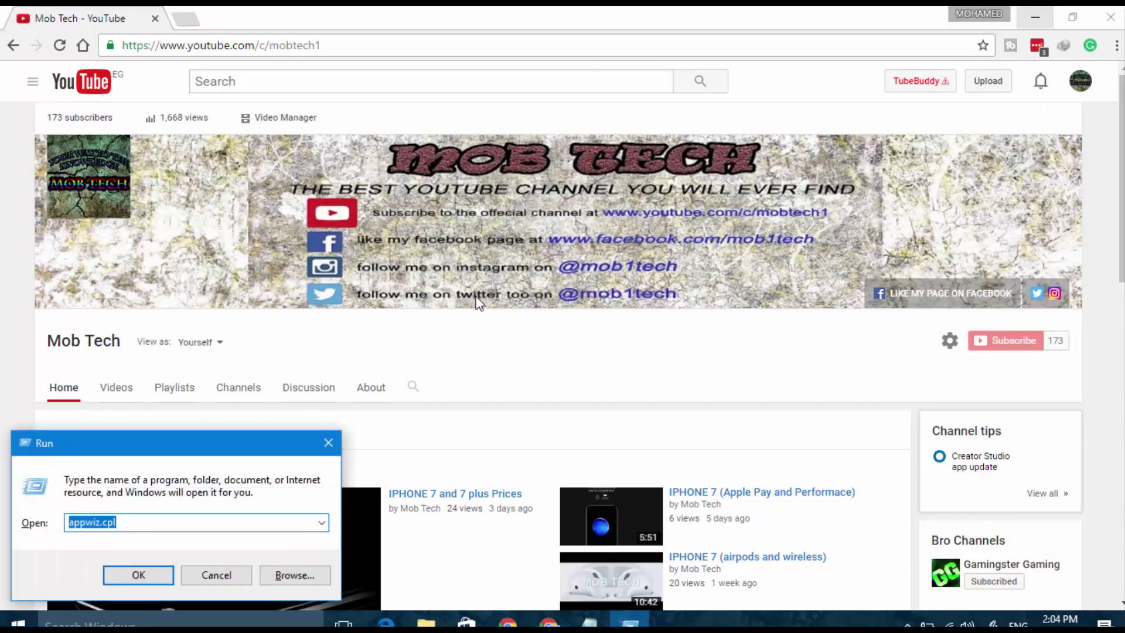
pyautogui.click(321, 522)
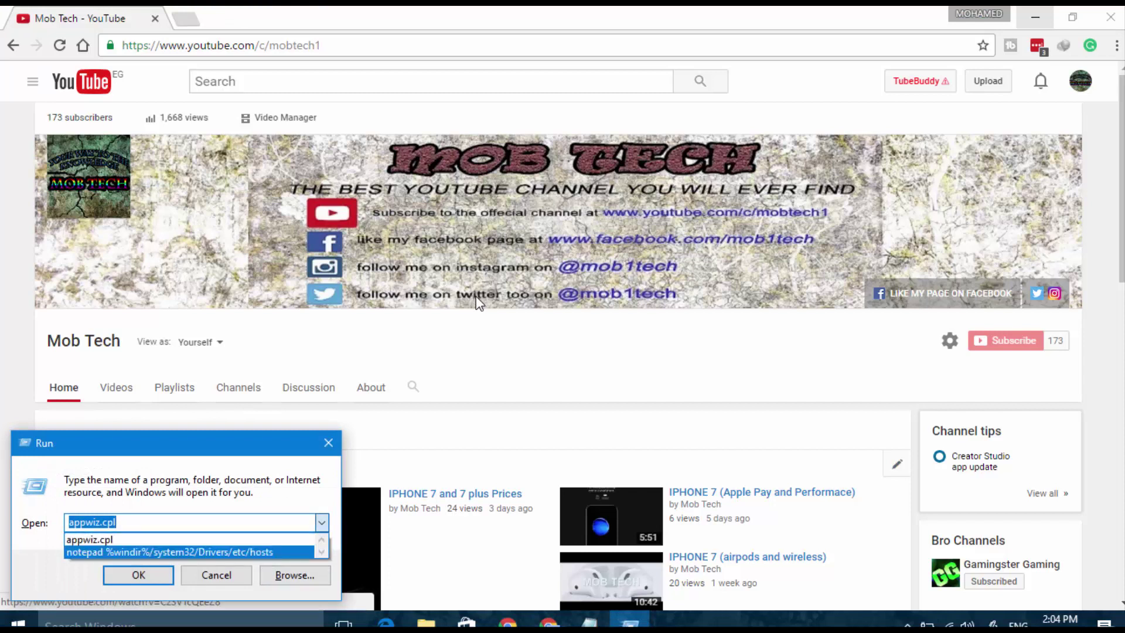
pyautogui.press('Down')
pyautogui.press('Return')
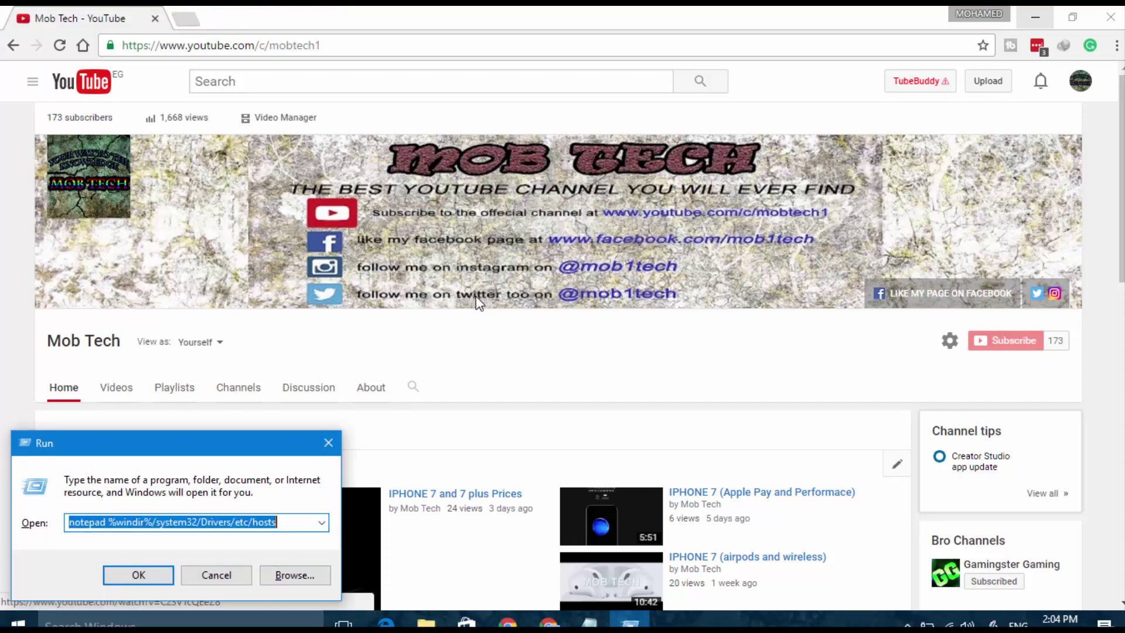
pyautogui.press('End')
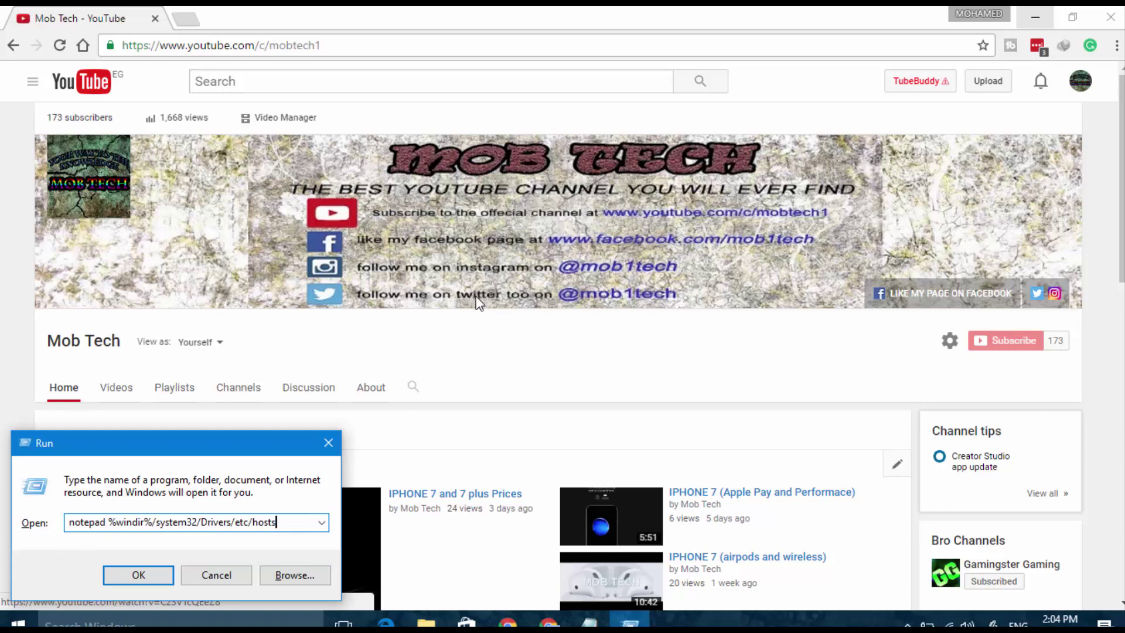
pyautogui.doubleClick(117, 522)
pyautogui.doubleClick(117, 522)
pyautogui.press('Return')
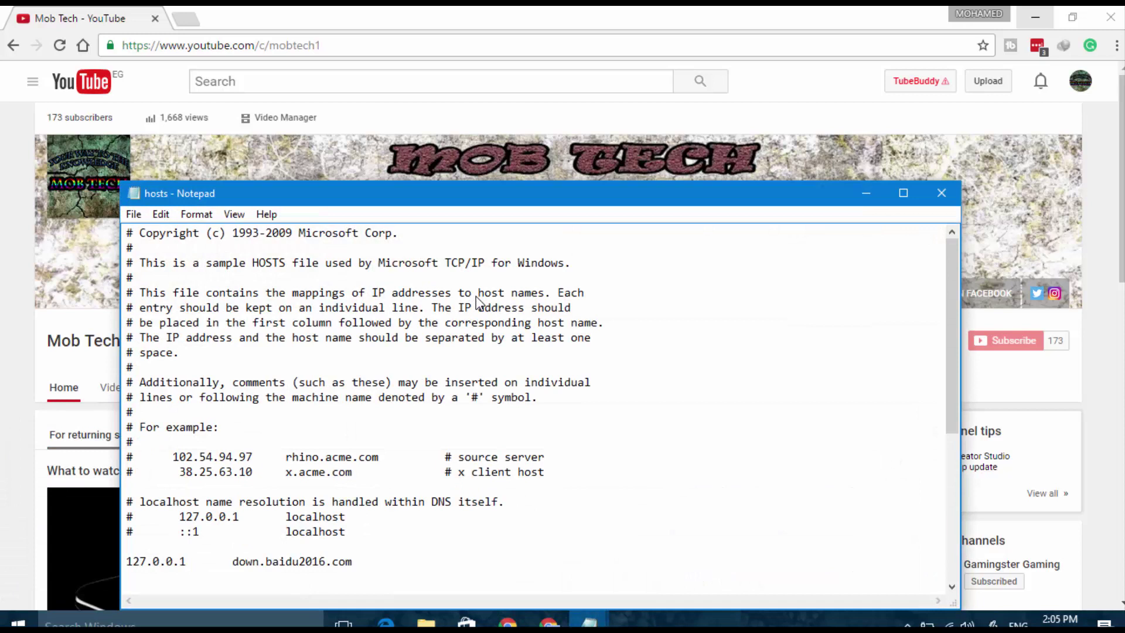
pyautogui.scroll(-5, 478, 302)
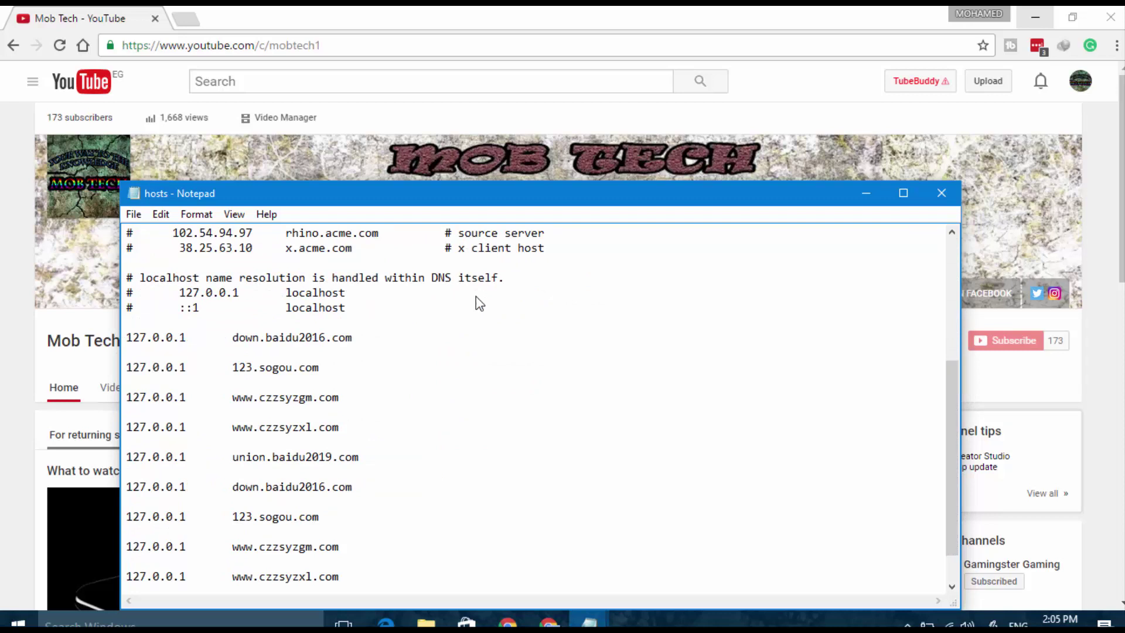
pyautogui.moveTo(127, 337)
pyautogui.mouseDown()
pyautogui.moveTo(160, 339)
pyautogui.moveTo(187, 367)
pyautogui.mouseUp()
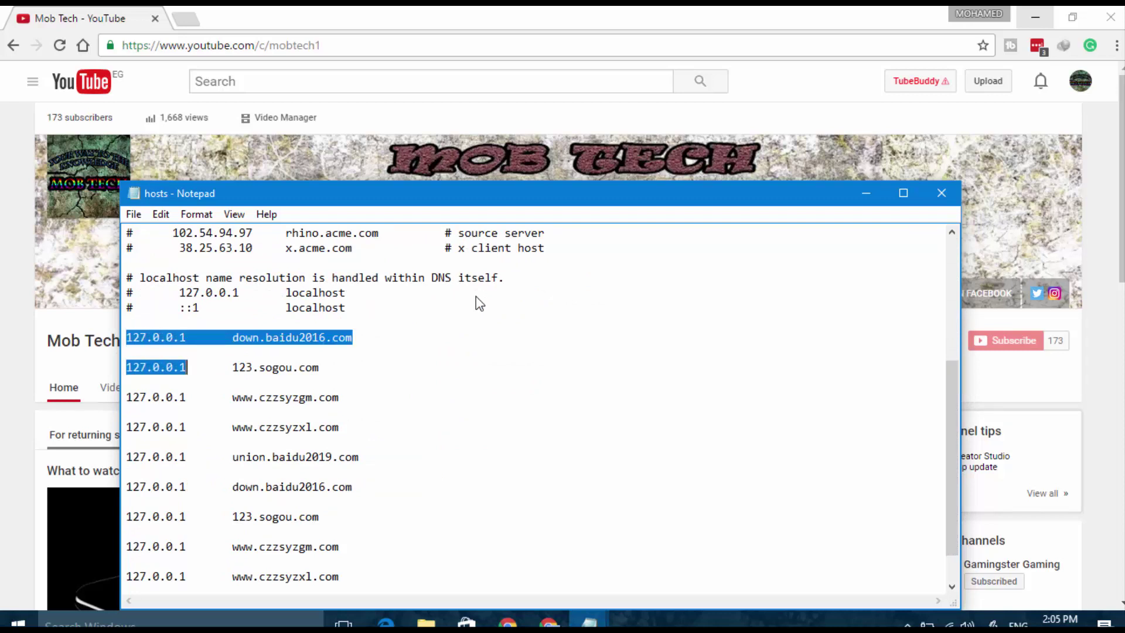
pyautogui.hotkey('shift', 'Down')
pyautogui.hotkey('shift', 'Down')
pyautogui.hotkey('shift', 'Right')
pyautogui.hotkey('shift', 'Right')
pyautogui.hotkey('shift', 'Down')
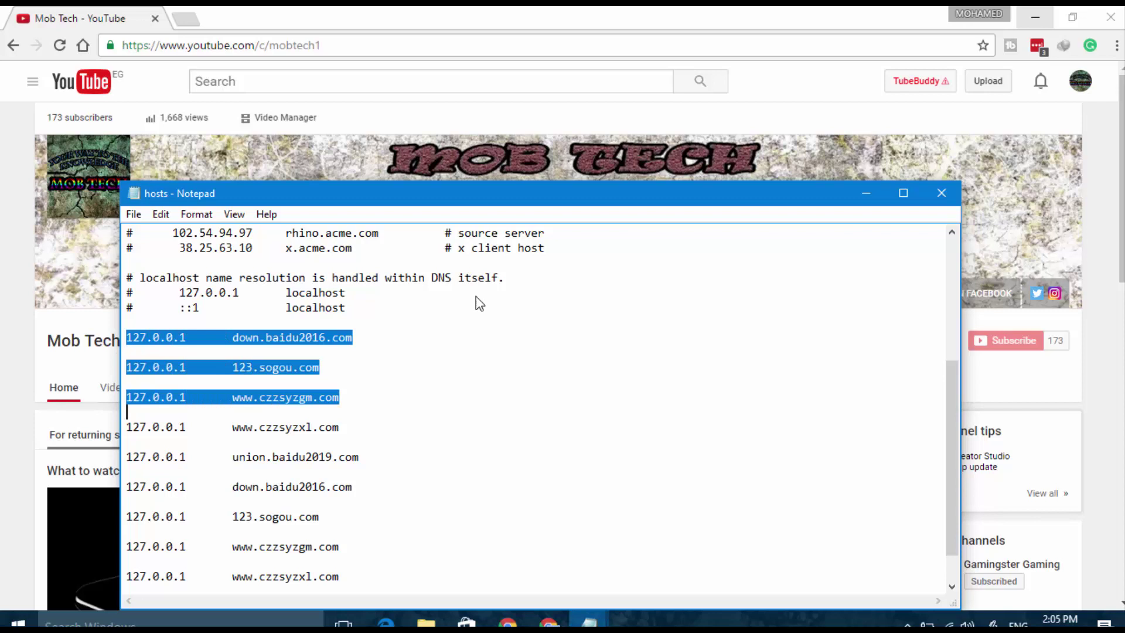
pyautogui.click(272, 308)
pyautogui.doubleClick(285, 293)
pyautogui.click(285, 293)
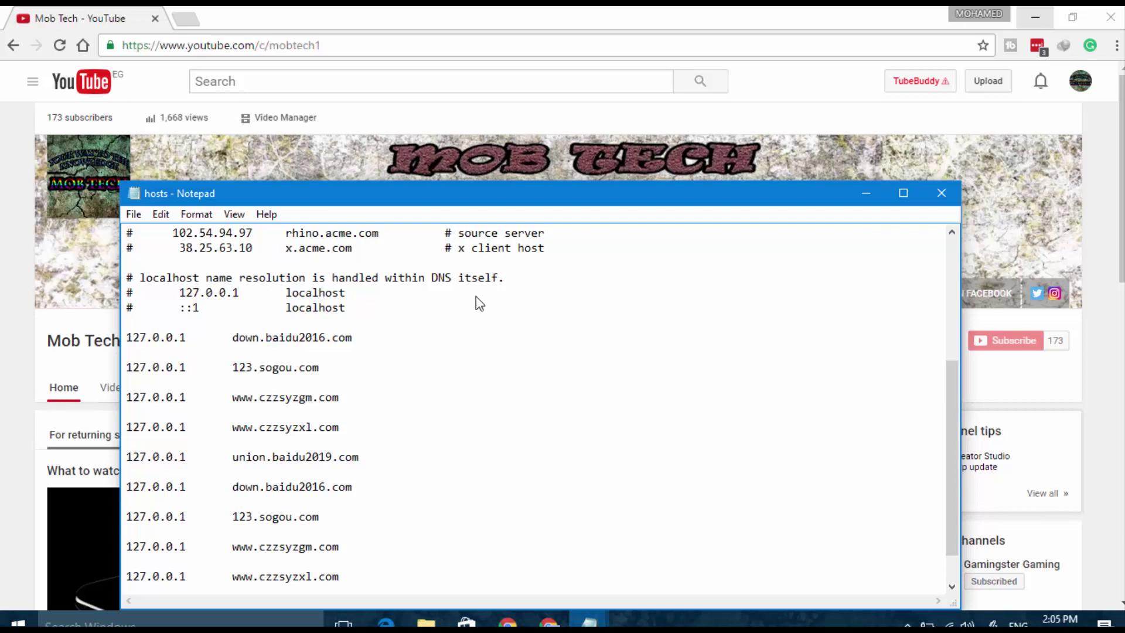
# Review the remaining hosts entries to the end of the file and close it without changes.
pyautogui.scroll(-1, 479, 303)
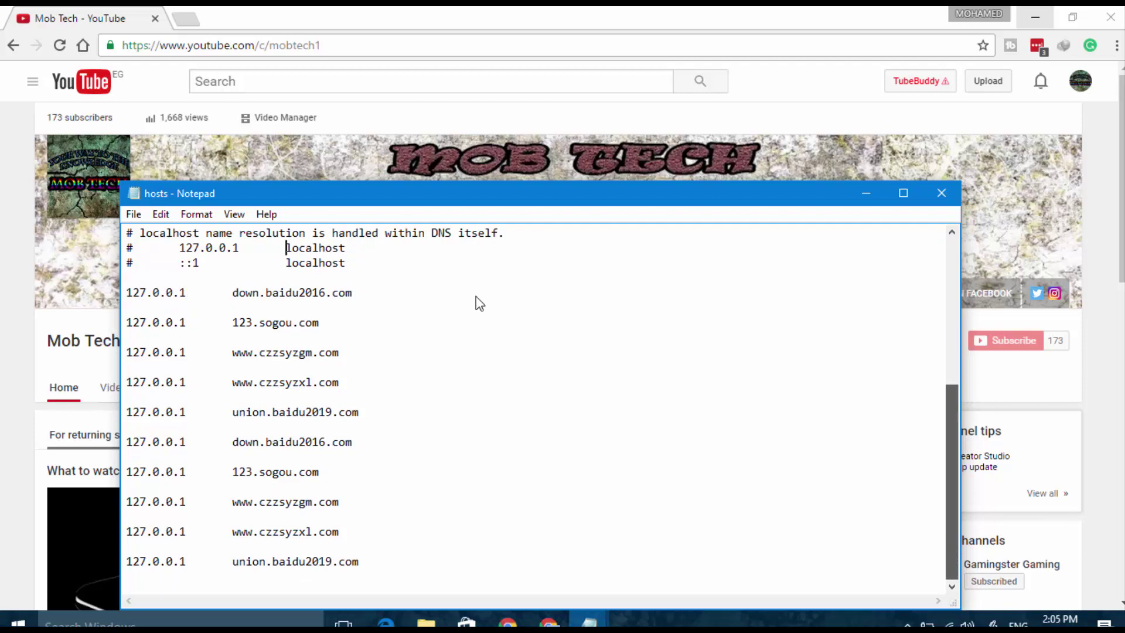
pyautogui.scroll(1, 480, 303)
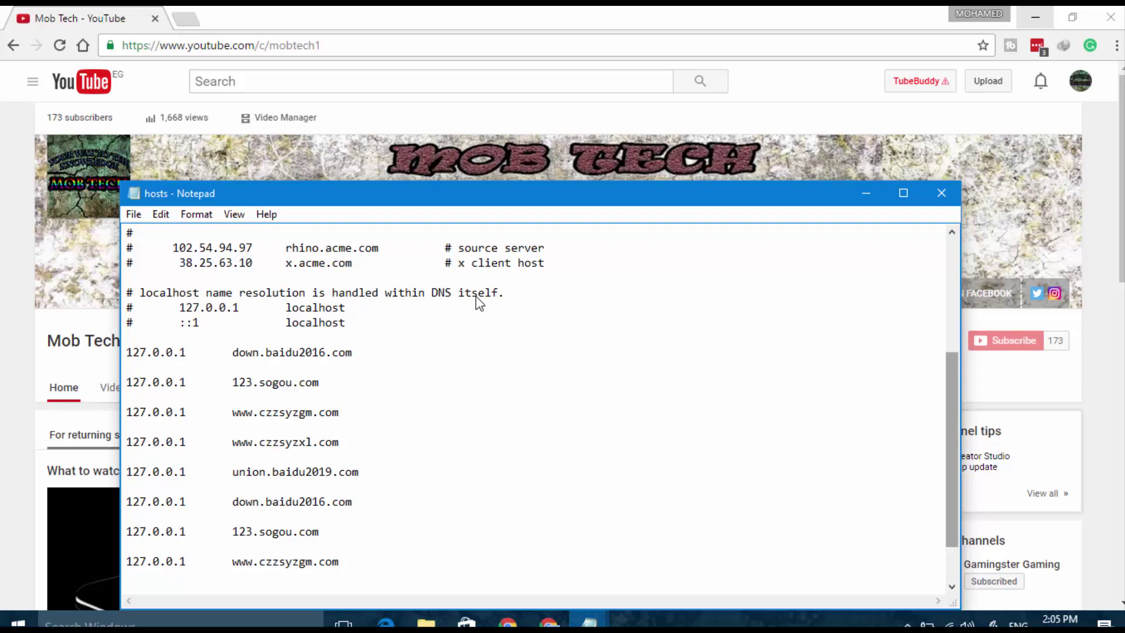
pyautogui.scroll(-2, 479, 302)
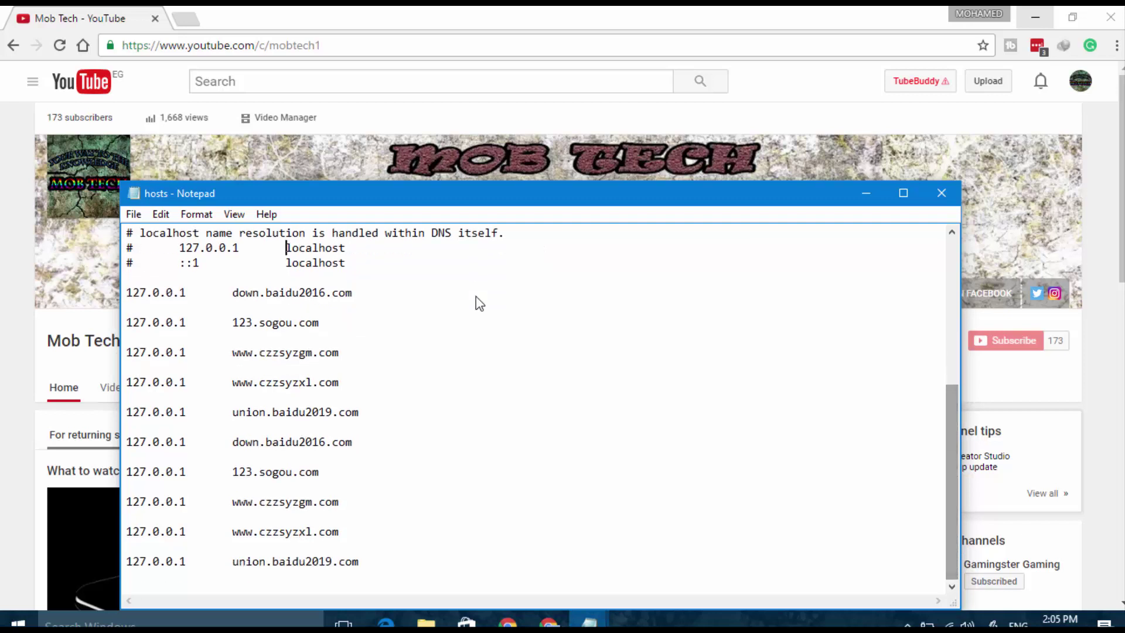
pyautogui.scroll(1, 480, 302)
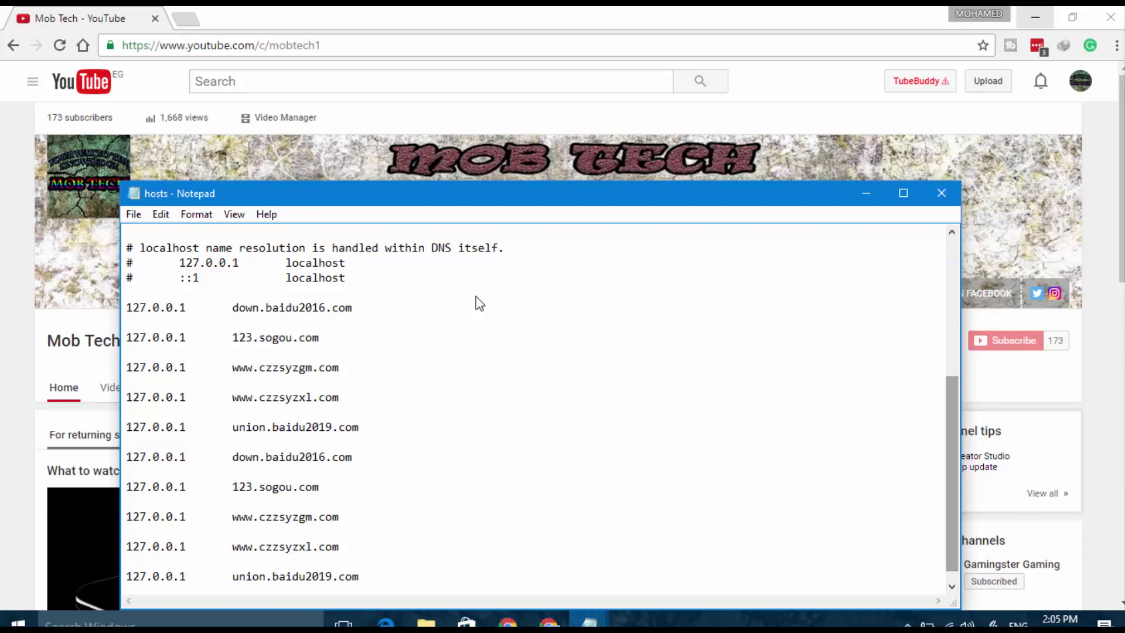
pyautogui.scroll(-1, 479, 302)
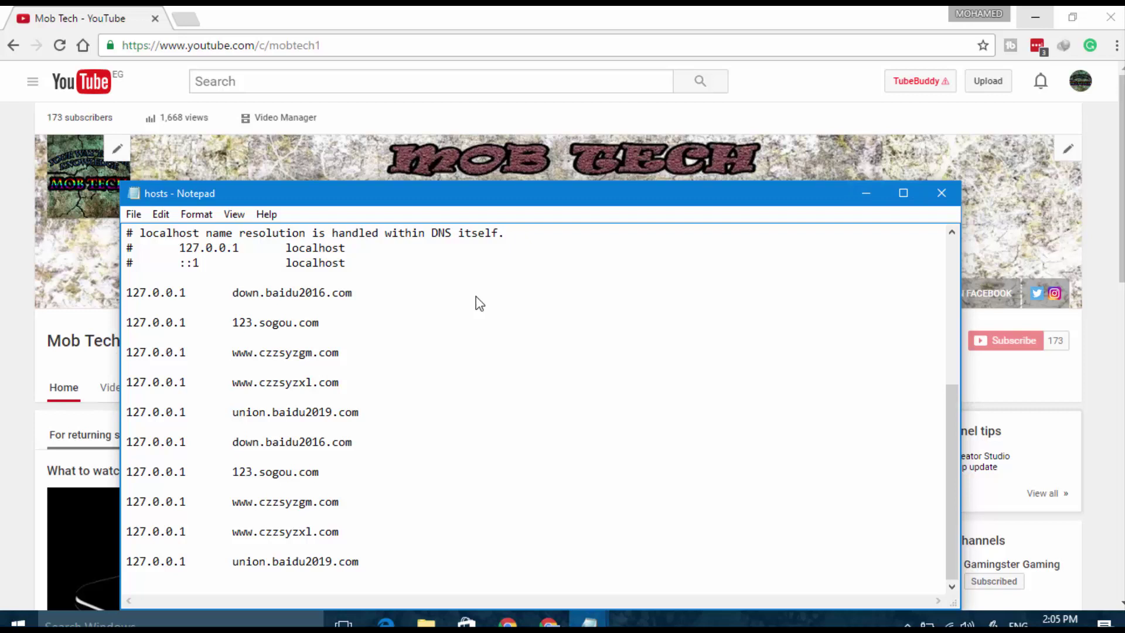
pyautogui.click(942, 193)
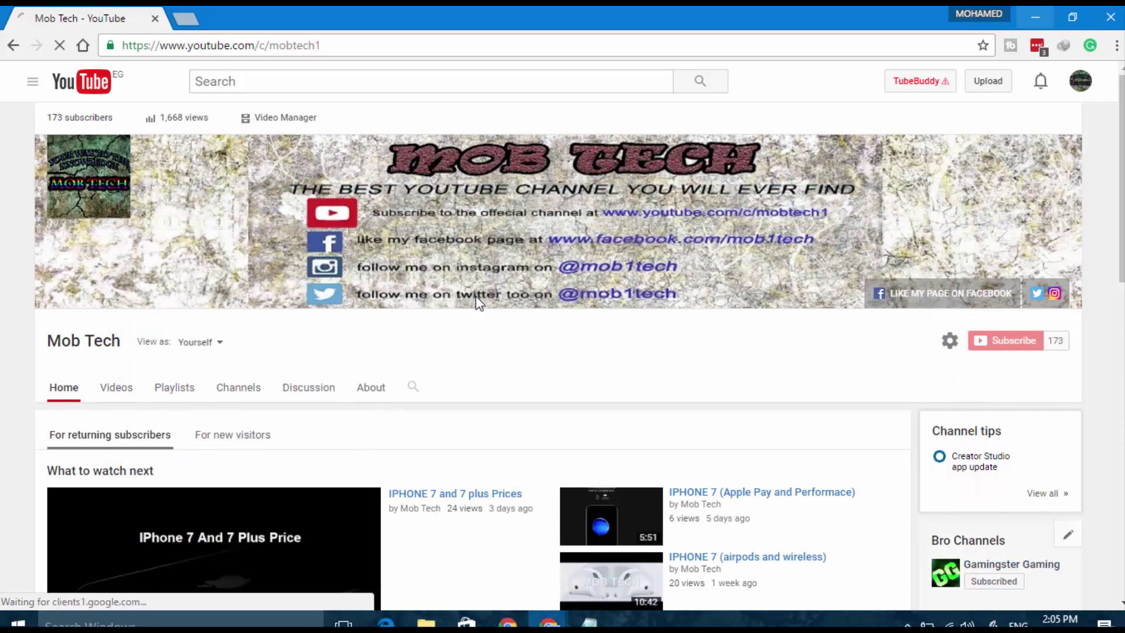
# Open the Wi-Fi connection's properties by way of the Network and Sharing Center.
pyautogui.rightClick(948, 624)
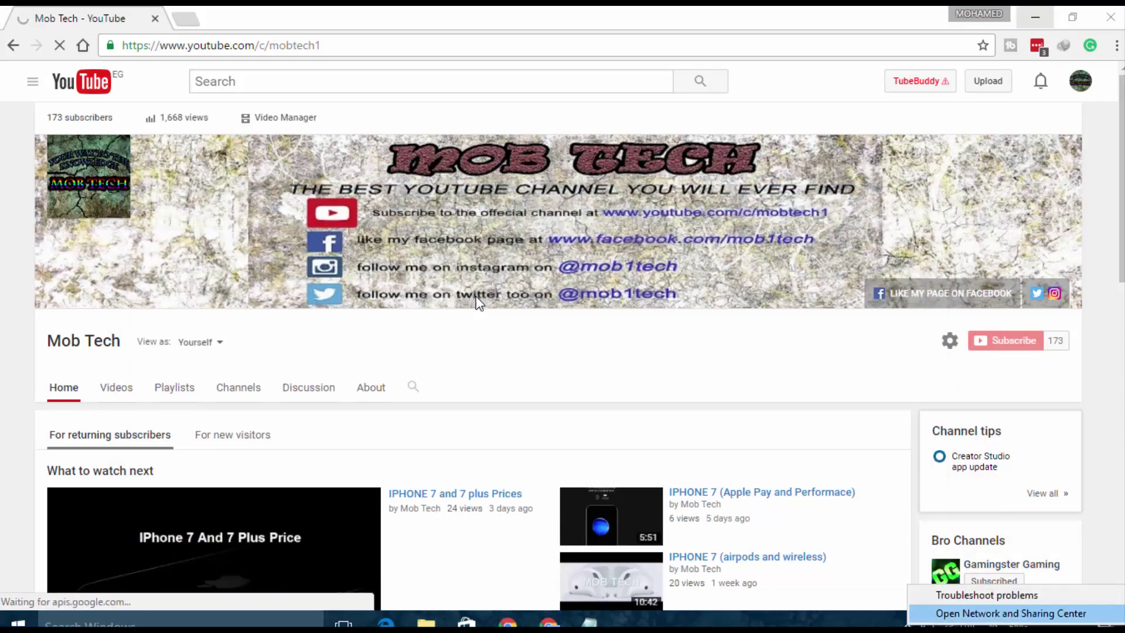
pyautogui.click(960, 613)
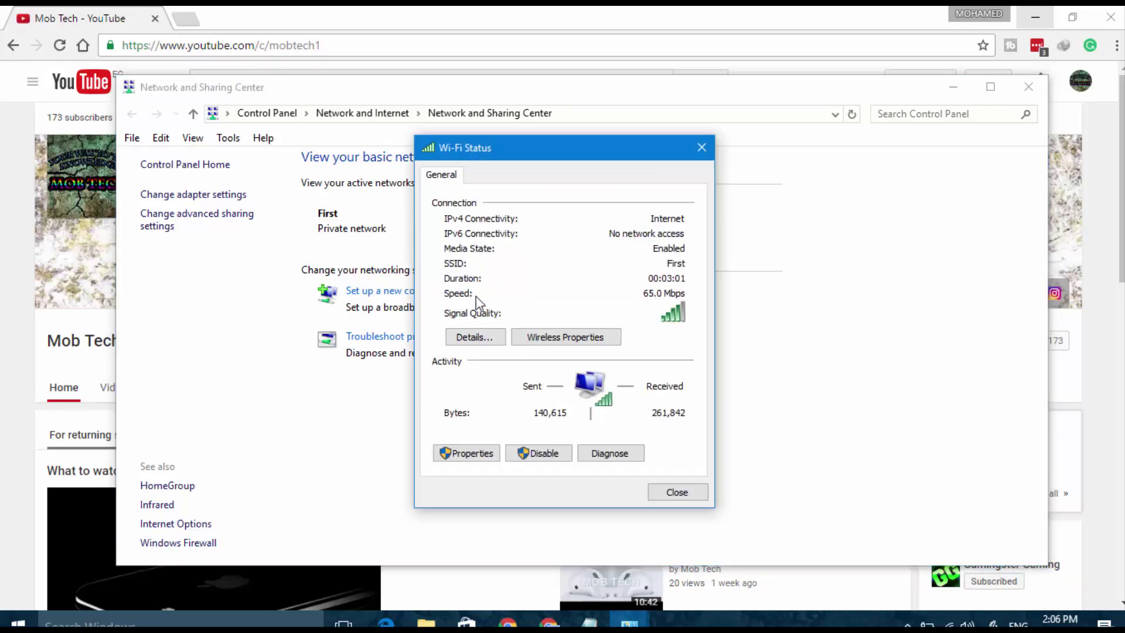
pyautogui.hotkey('shift', 'Tab')
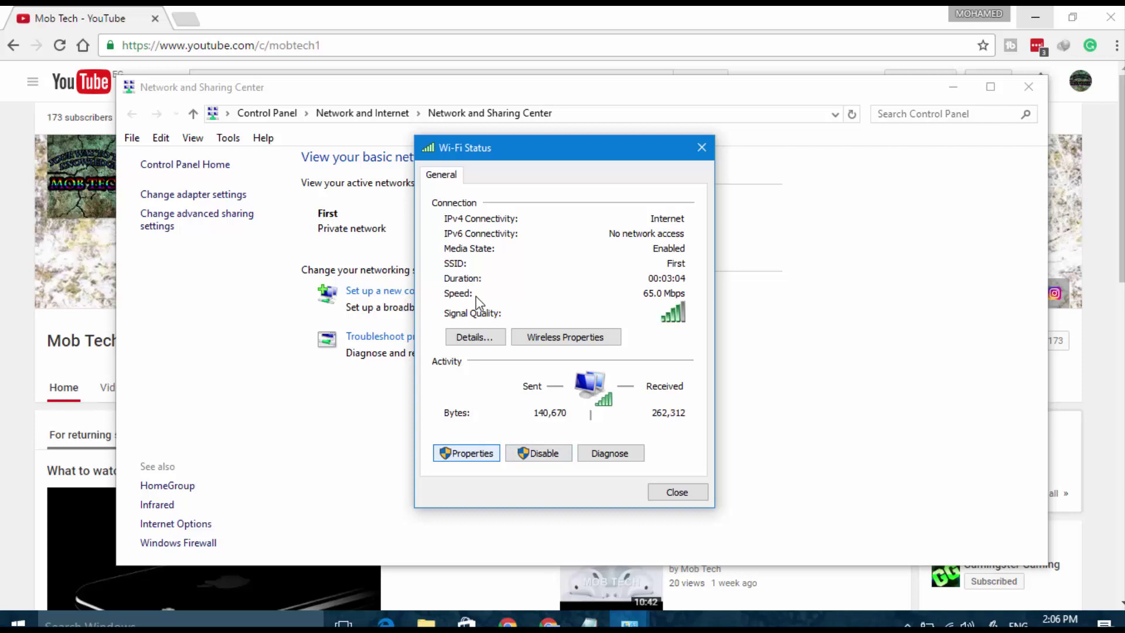
pyautogui.press('Return')
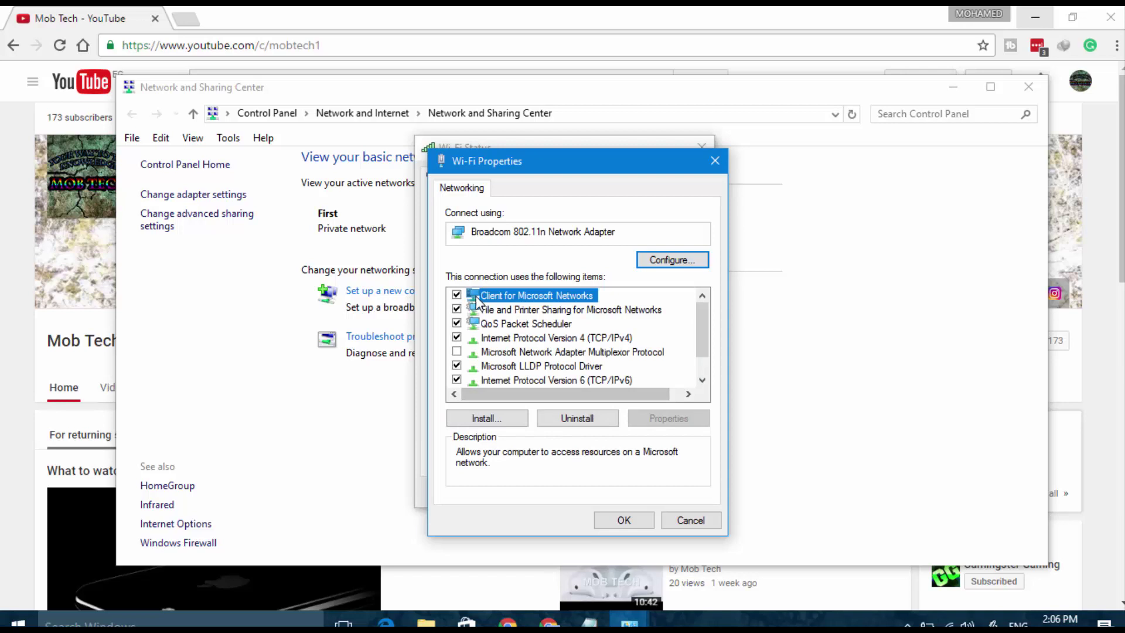
# Open the properties of Internet Protocol Version 4 (TCP/IPv4) for the Wi-Fi connection.
pyautogui.press('Down')
pyautogui.press('Down')
pyautogui.press('Down')
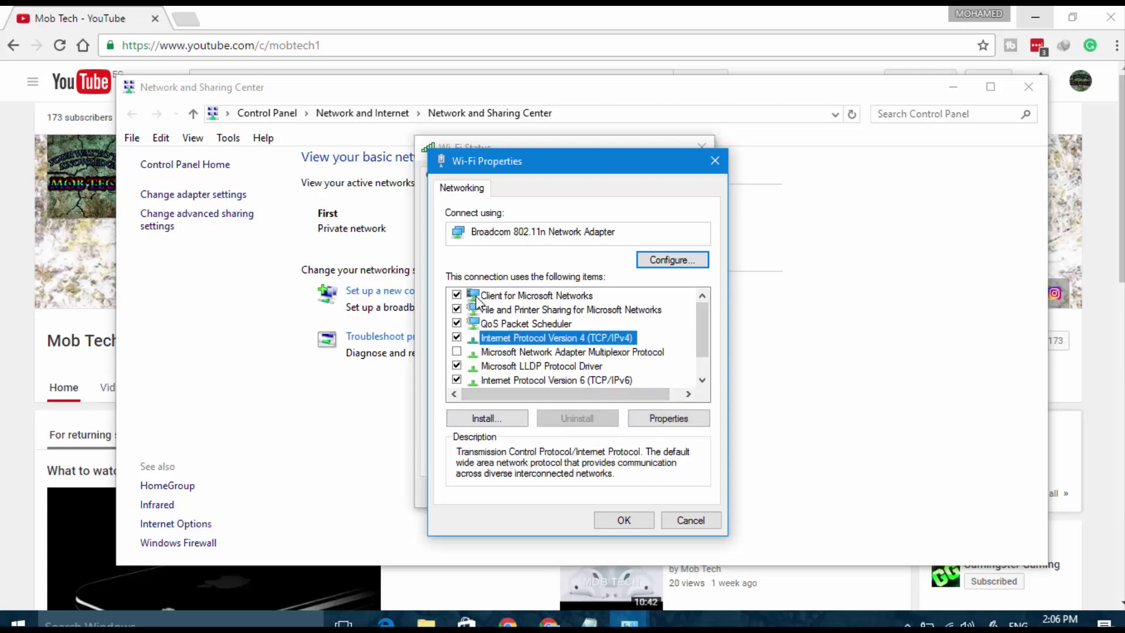
pyautogui.hotkey('alt', 'r')
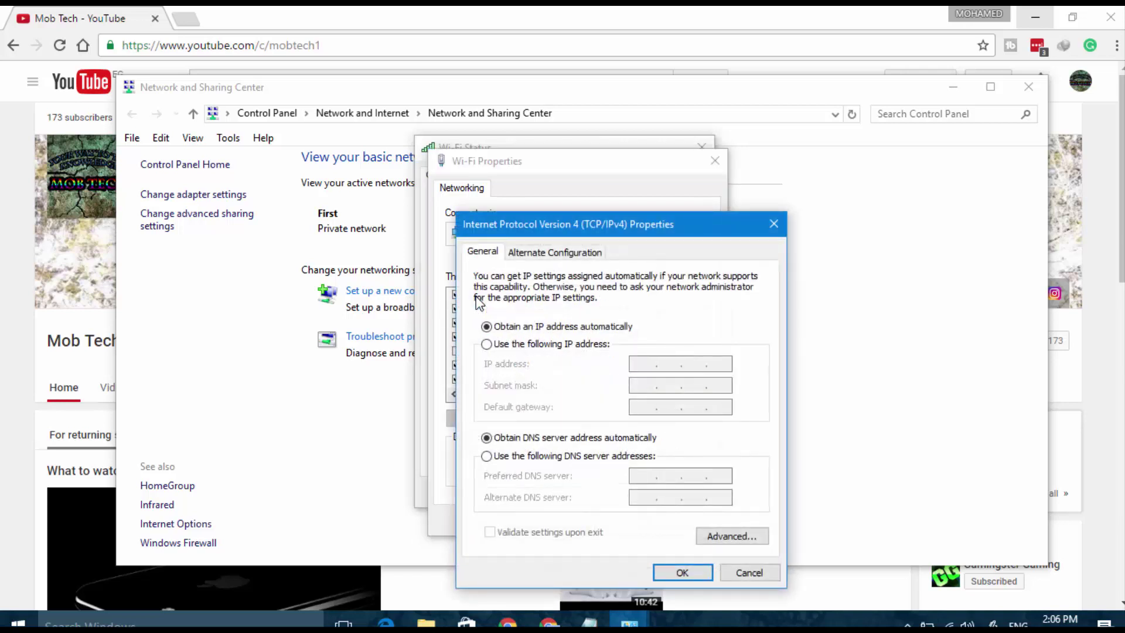
# Switch the DNS setting to manually specified server addresses and back to obtaining them automatically.
pyautogui.hotkey('alt', 'e')
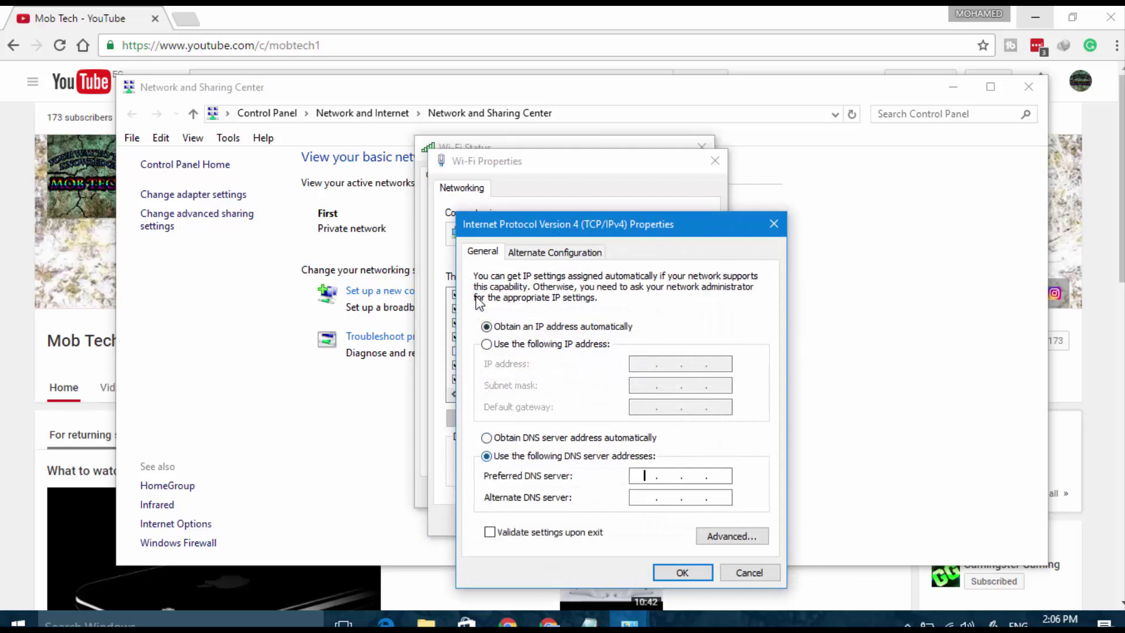
pyautogui.hotkey('alt', 'b')
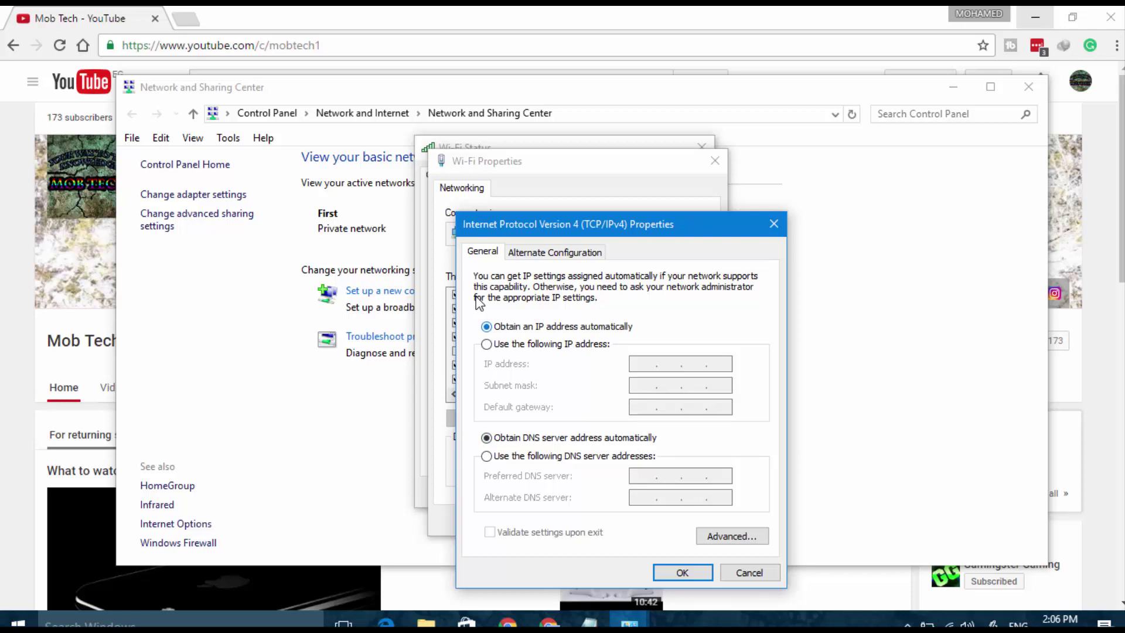
pyautogui.hotkey('alt', 'e')
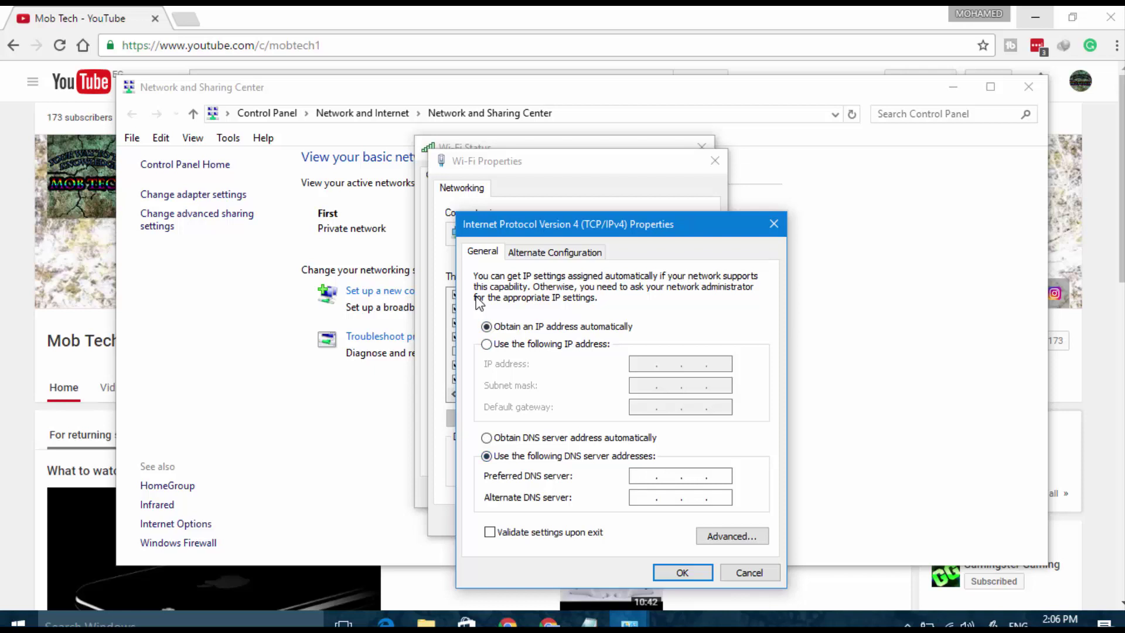
pyautogui.hotkey('alt', 'b')
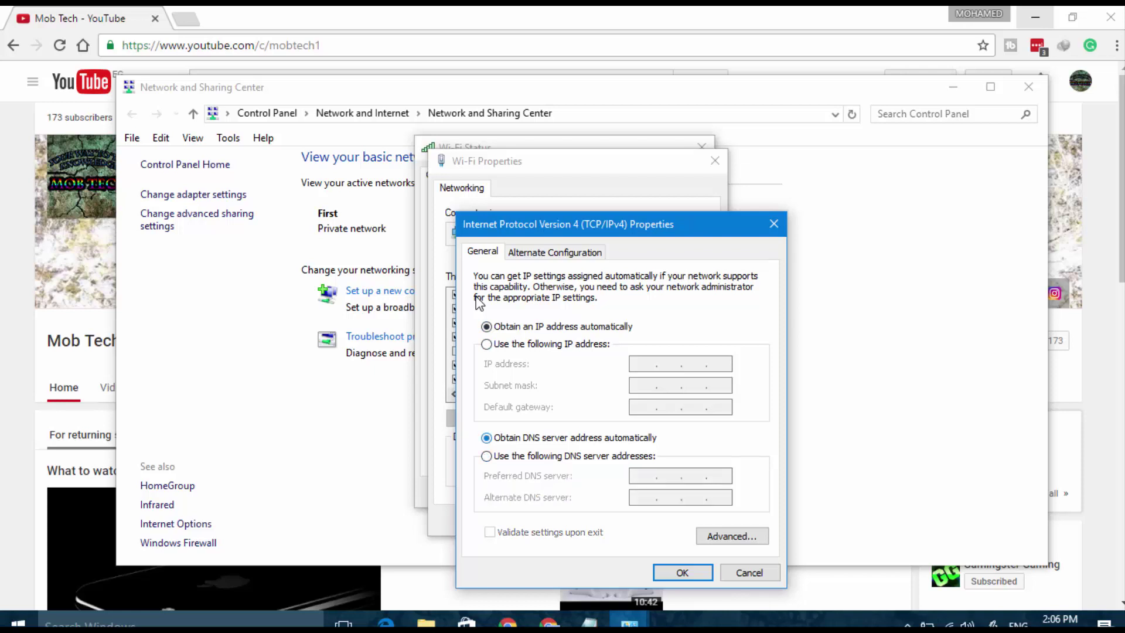
# Switch the IP address setting to manual entry and back, with both IP and DNS server addresses obtained automatically.
pyautogui.hotkey('alt', 's')
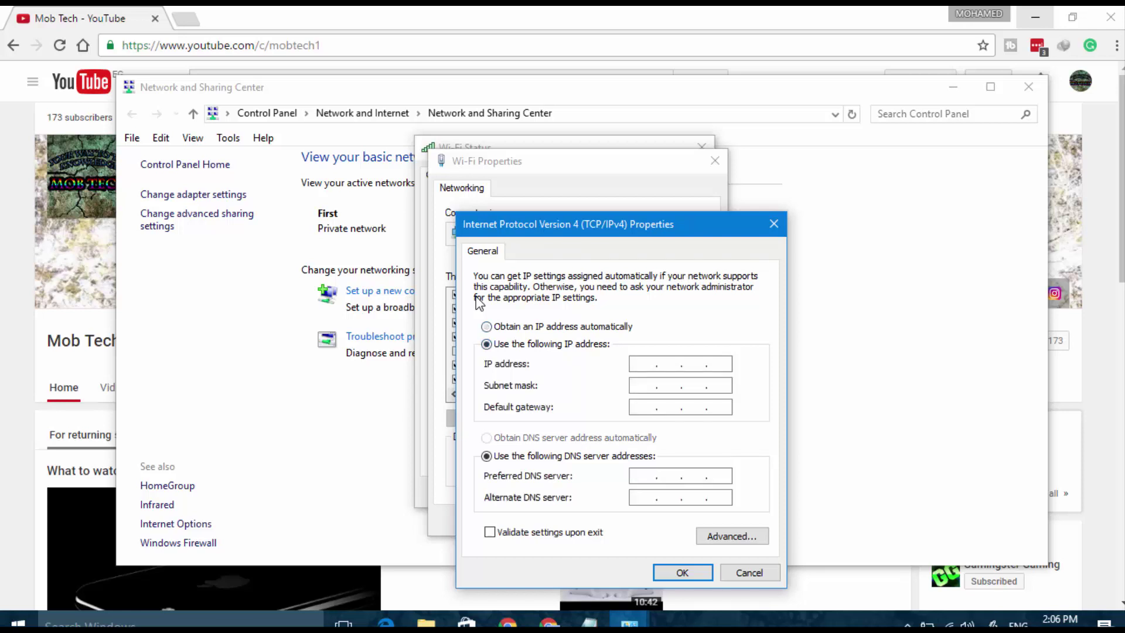
pyautogui.hotkey('alt', 'o')
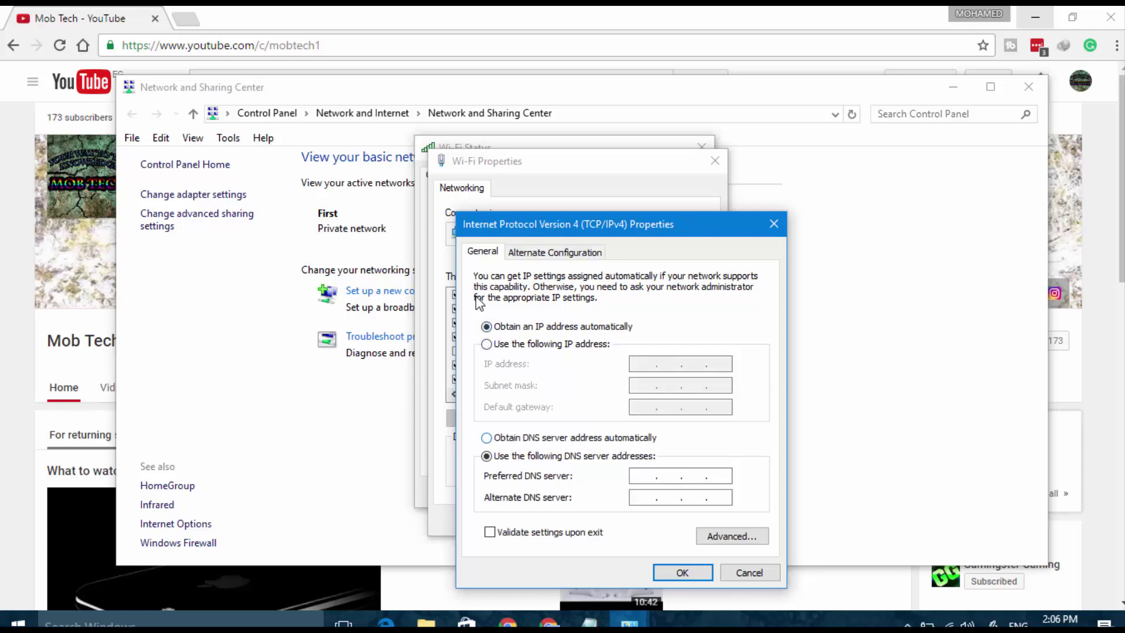
pyautogui.hotkey('alt', 'b')
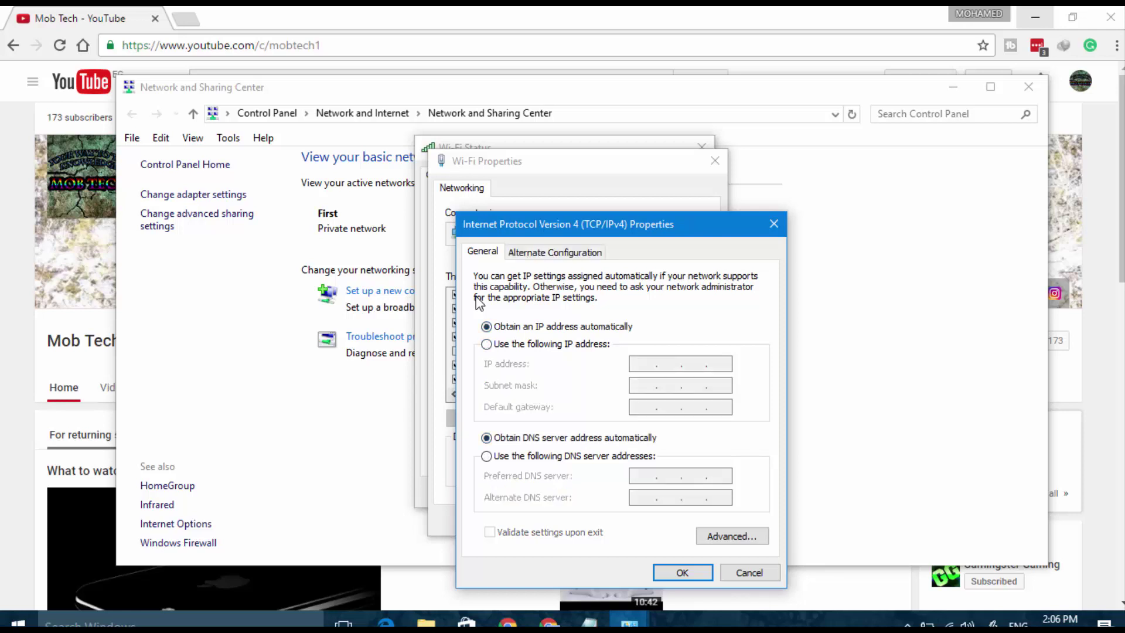
# Check the advanced TCP/IP settings for added IP addresses, gateways and DNS servers, and close them without changes.
pyautogui.hotkey('alt', 'v')
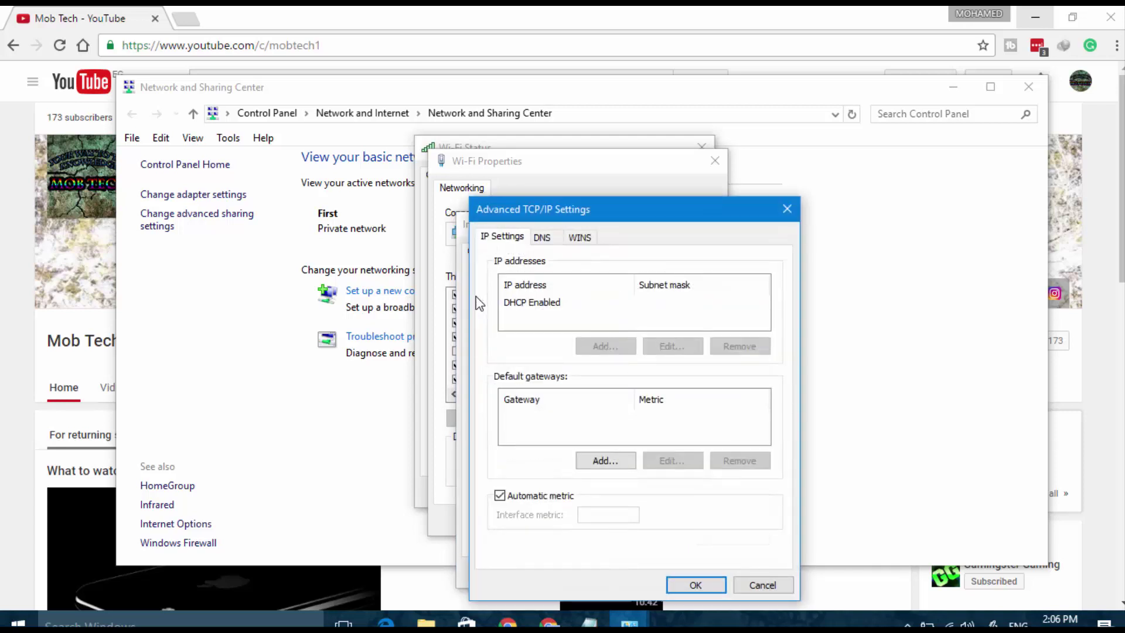
pyautogui.hotkey('ctrl', 'Tab')
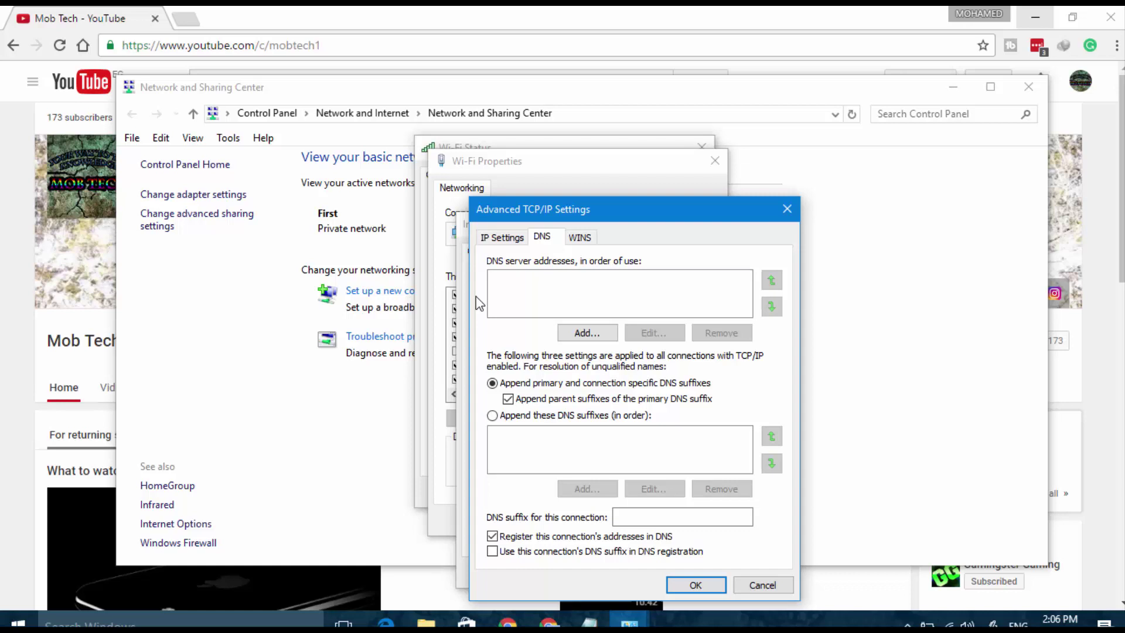
pyautogui.press('Return')
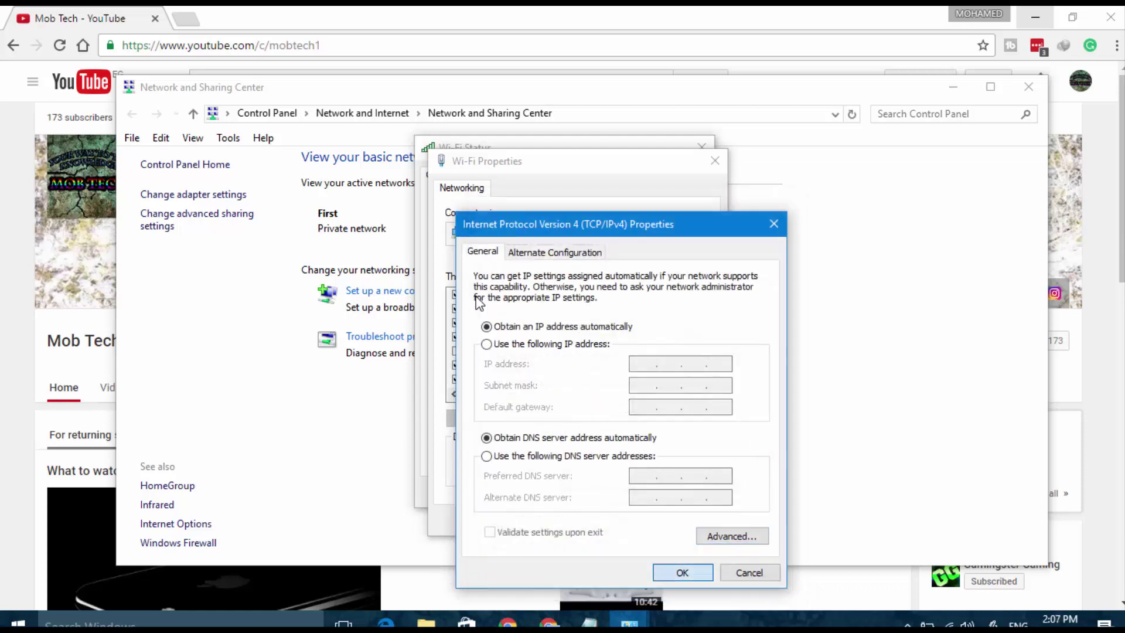
# Confirm the IPv4 and Wi-Fi properties, and close the Wi-Fi status, Network and Sharing Center and browser windows.
pyautogui.press('Return')
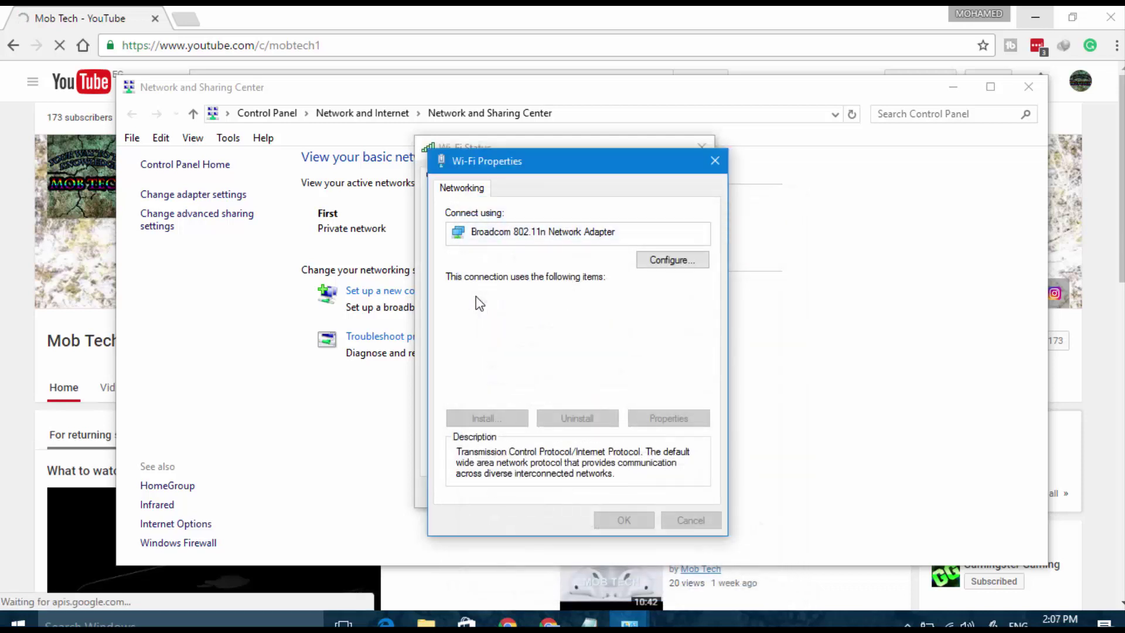
pyautogui.press('Return')
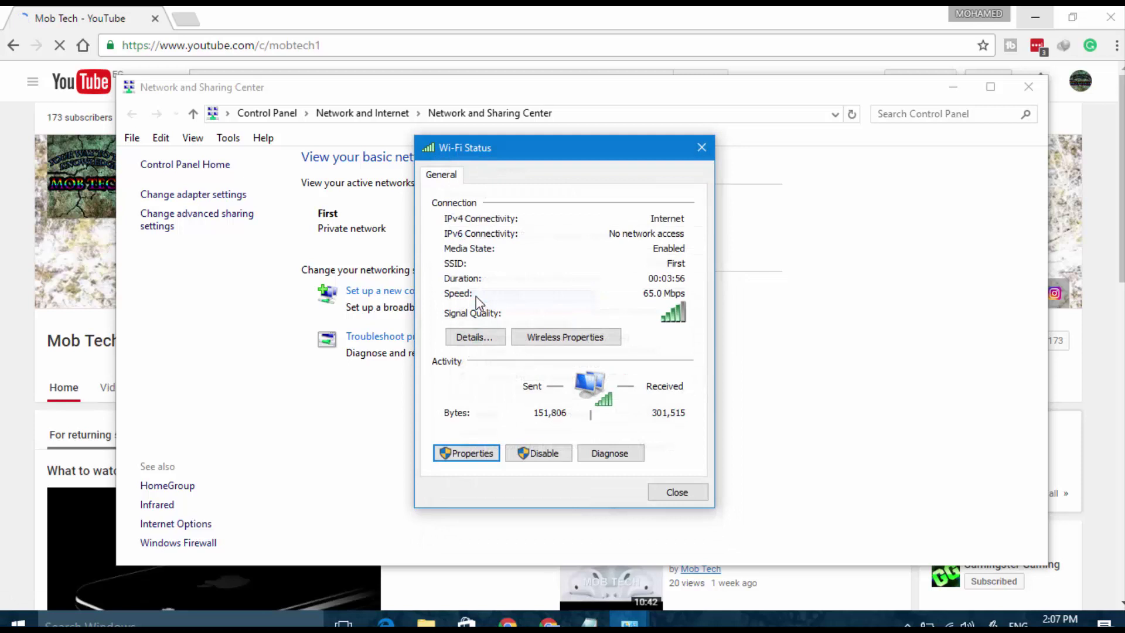
pyautogui.press('Escape')
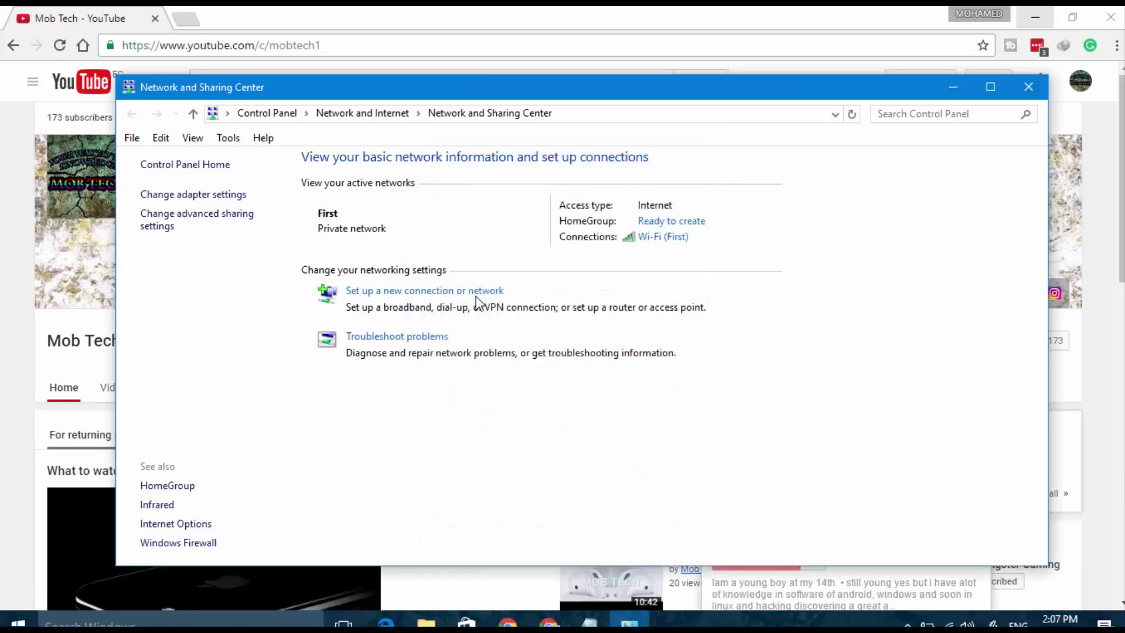
pyautogui.hotkey('alt', 'F4')
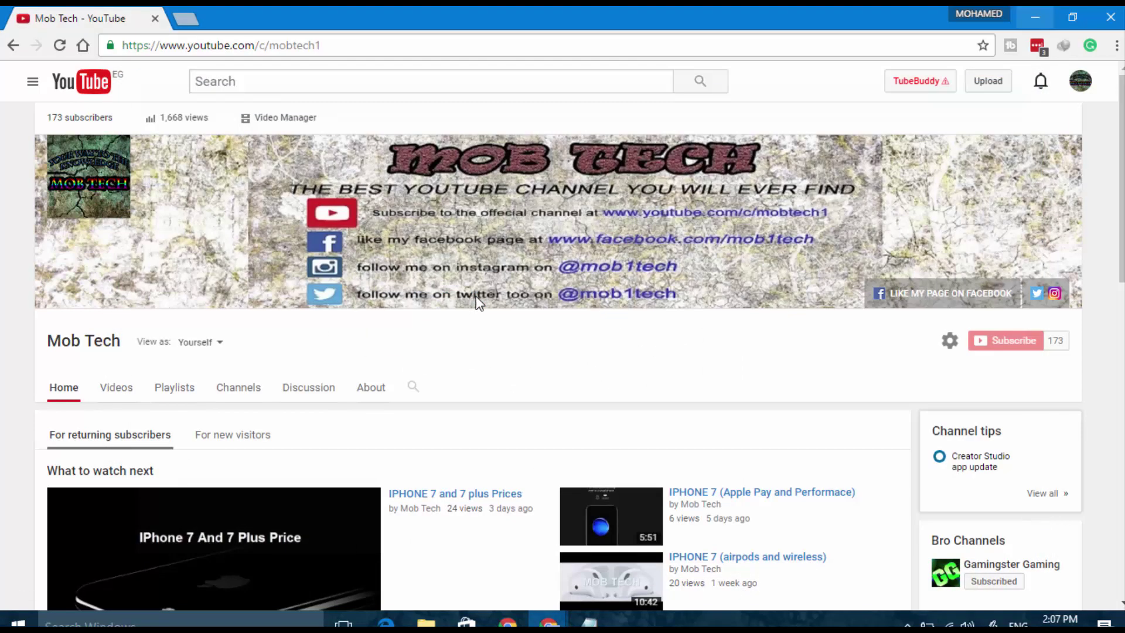
pyautogui.hotkey('alt', 'F4')
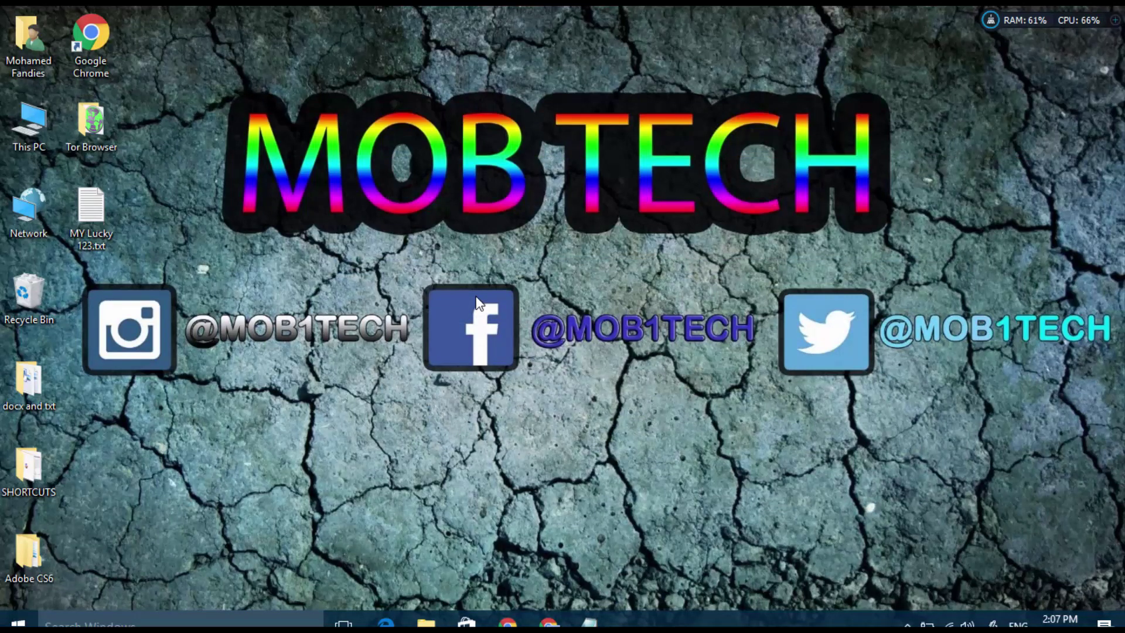
# Open the properties of the Google Chrome desktop shortcut.
pyautogui.doubleClick(103, 38)
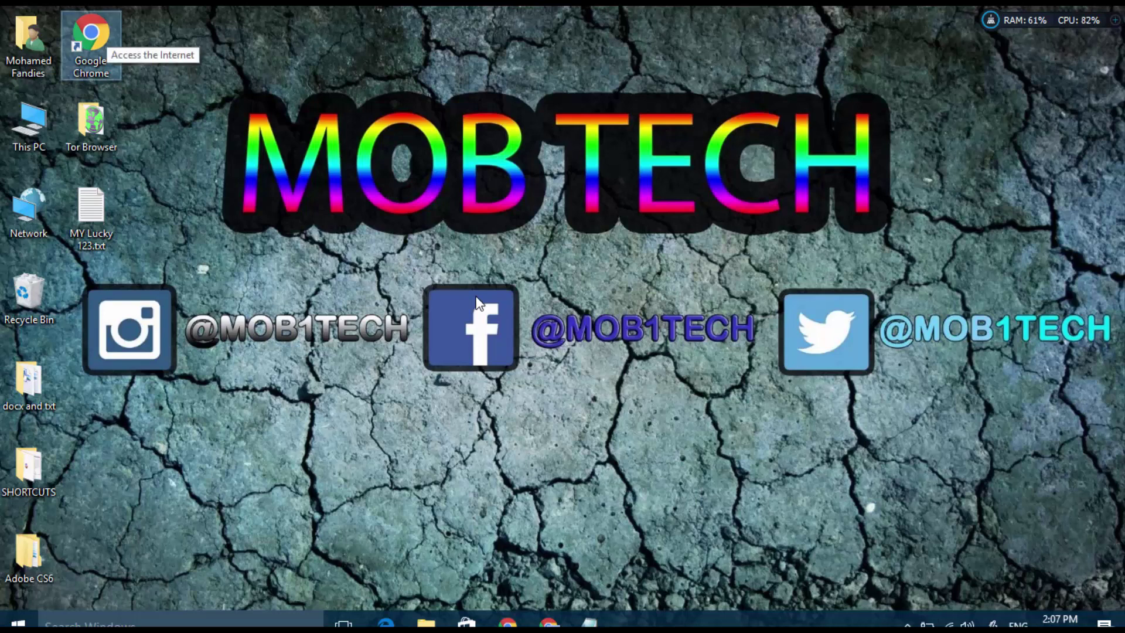
pyautogui.rightClick(98, 46)
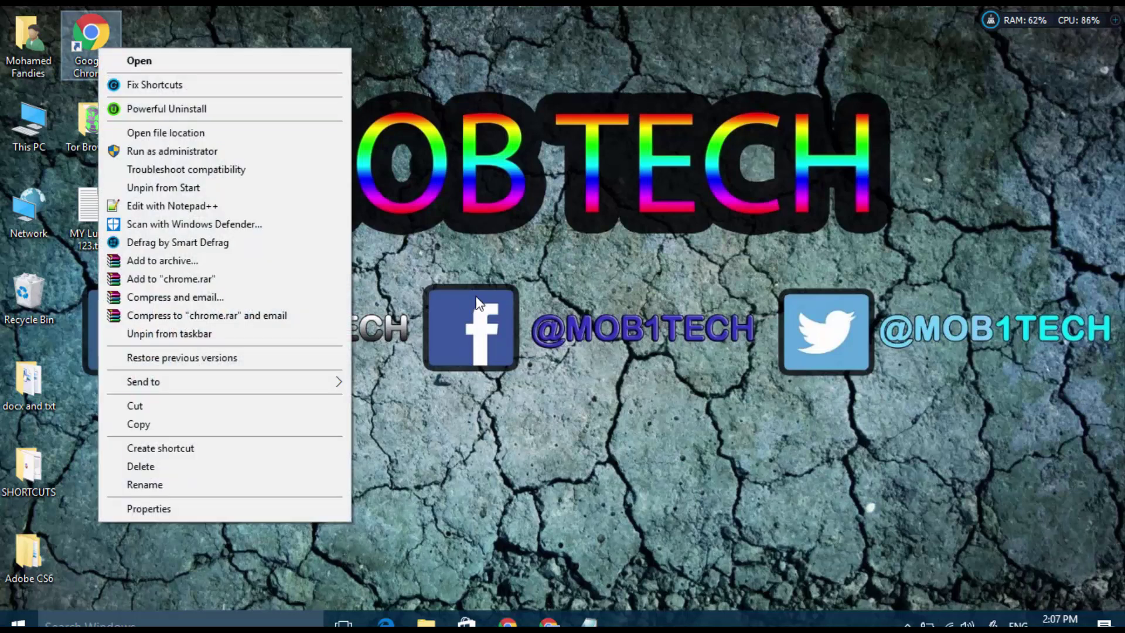
pyautogui.click(149, 510)
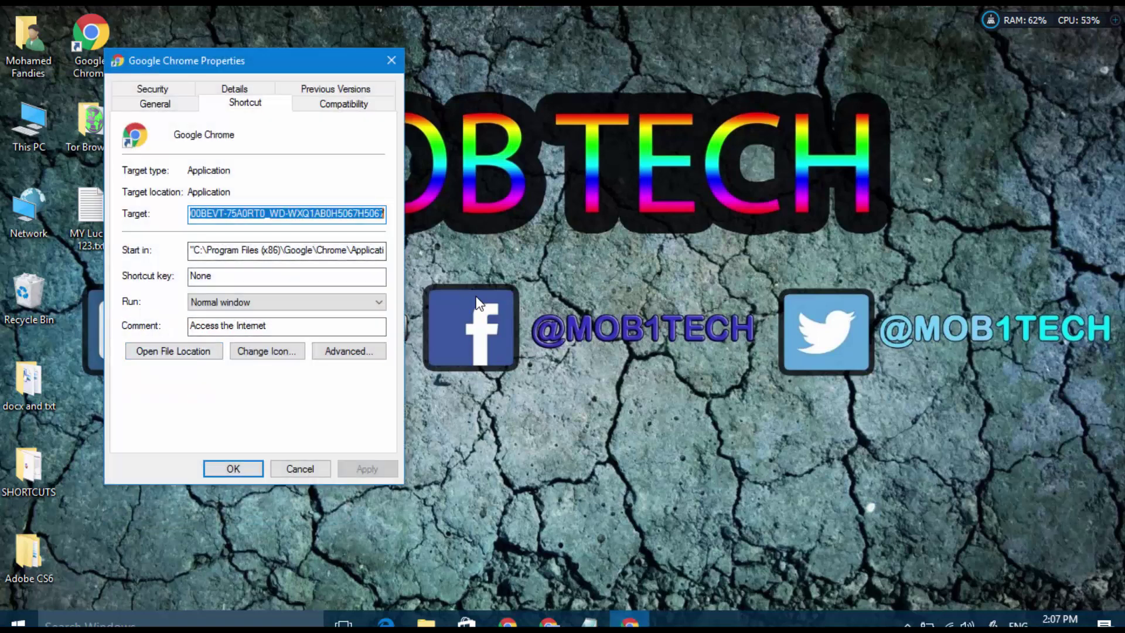
# Delete the web address appended after chrome.exe" in the Chrome shortcut's target.
pyautogui.click(226, 214)
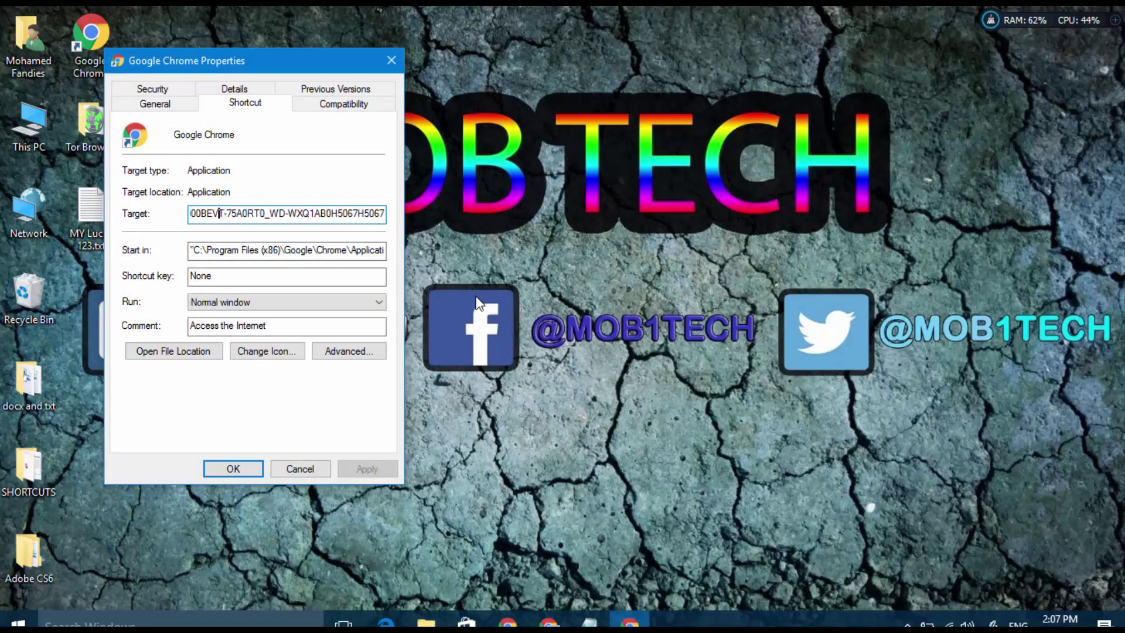
pyautogui.press('Home')
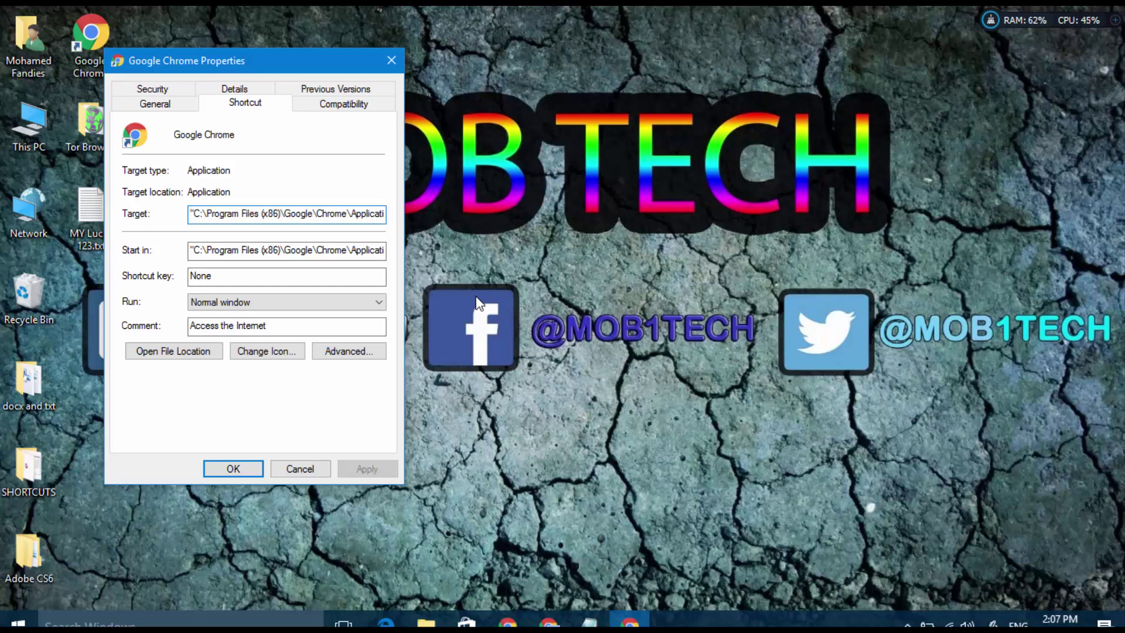
pyautogui.hotkey('ctrl', 'Right')
pyautogui.hotkey('ctrl', 'Right')
pyautogui.hotkey('ctrl', 'Right')
pyautogui.hotkey('ctrl', 'Right')
pyautogui.hotkey('ctrl', 'Right')
pyautogui.hotkey('ctrl', 'Right')
pyautogui.hotkey('ctrl', 'Right')
pyautogui.hotkey('ctrl', 'Right')
pyautogui.hotkey('ctrl', 'Right')
pyautogui.hotkey('ctrl', 'Right')
pyautogui.press('Left')
pyautogui.press('Left')
pyautogui.press('Left')
pyautogui.press('Left')
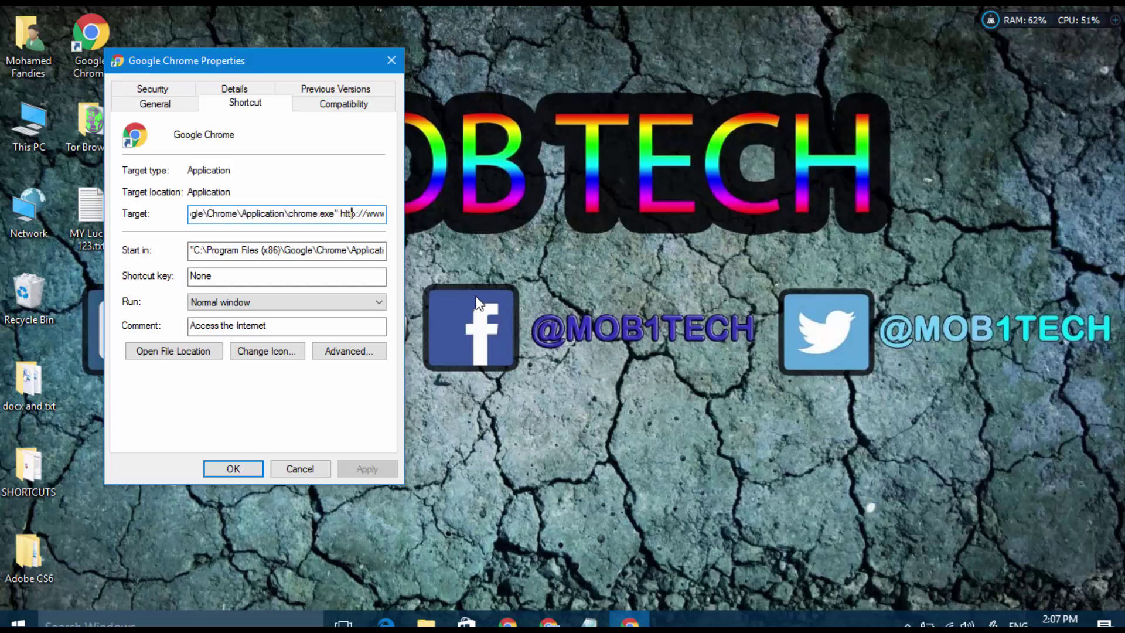
pyautogui.press('Left')
pyautogui.hotkey('shift', 'Right')
pyautogui.hotkey('shift', 'Right')
pyautogui.hotkey('shift', 'Right')
pyautogui.hotkey('shift', 'Right')
pyautogui.hotkey('shift', 'Right')
pyautogui.hotkey('shift', 'Right')
pyautogui.hotkey('shift', 'Right')
pyautogui.hotkey('shift', 'Right')
pyautogui.hotkey('shift', 'End')
pyautogui.press('BackSpace')
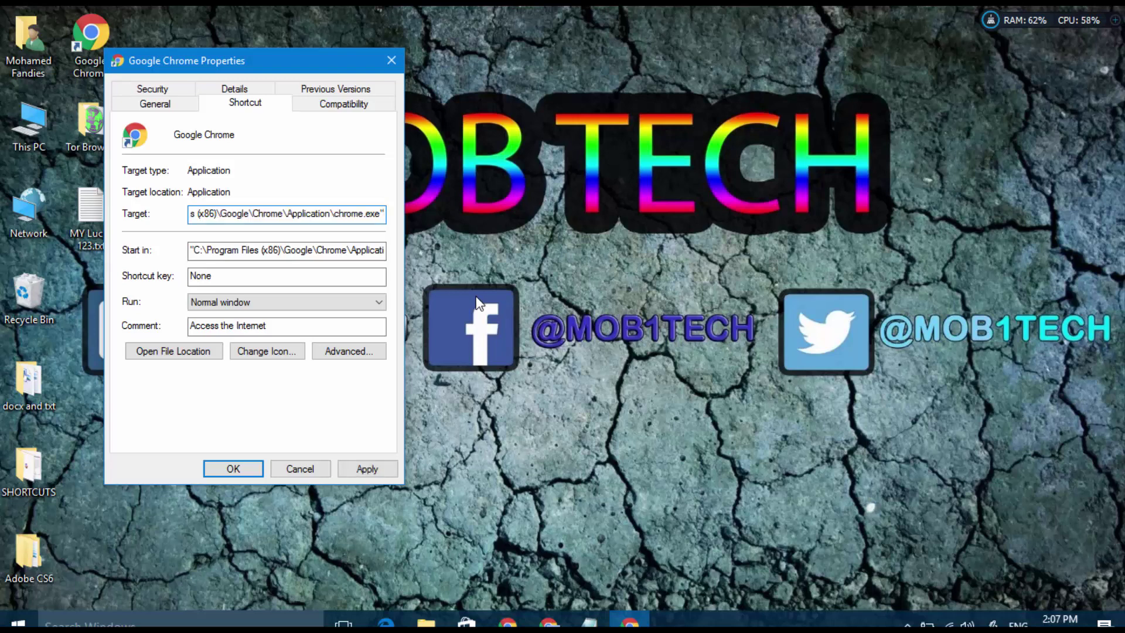
# Check the shortcut's target path from start to end and save the shortcut properties.
pyautogui.press('Left')
pyautogui.press('Left')
pyautogui.press('Left')
pyautogui.press('Left')
pyautogui.press('Left')
pyautogui.press('Left')
pyautogui.press('Left')
pyautogui.press('Left')
pyautogui.press('Left')
pyautogui.press('Left')
pyautogui.press('Left')
pyautogui.press('Left')
pyautogui.press('Left')
pyautogui.press('Left')
pyautogui.press('Left')
pyautogui.press('Left')
pyautogui.press('Left')
pyautogui.press('Left')
pyautogui.press('Left')
pyautogui.press('Left')
pyautogui.press('Left')
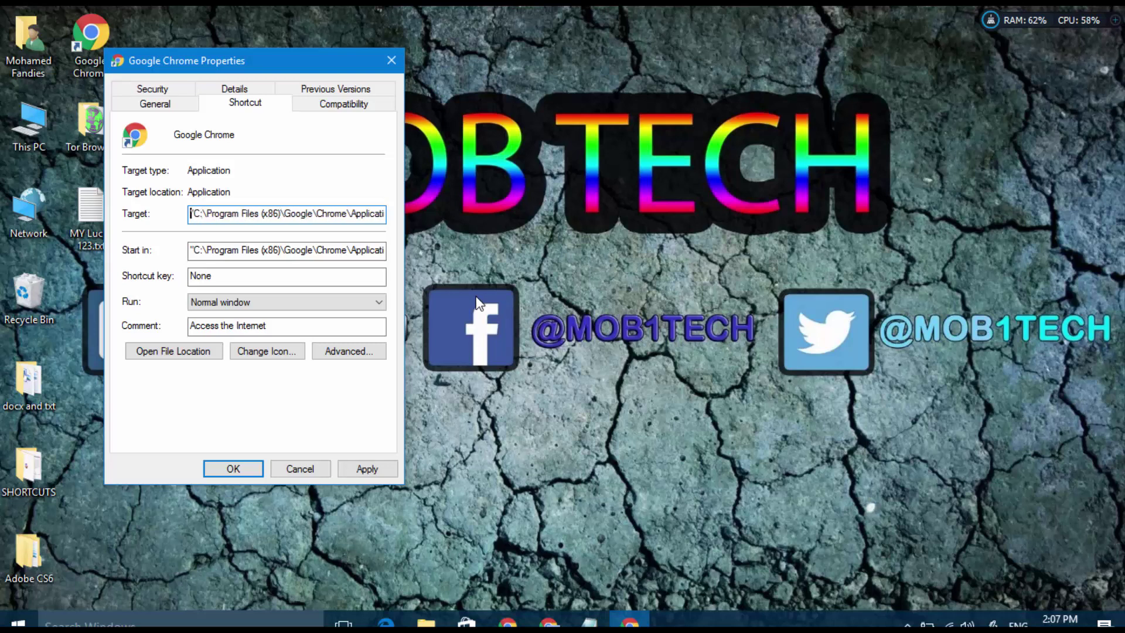
pyautogui.hotkey('ctrl', 'Right')
pyautogui.hotkey('ctrl', 'Right')
pyautogui.hotkey('ctrl', 'Right')
pyautogui.hotkey('ctrl', 'Right')
pyautogui.hotkey('ctrl', 'Right')
pyautogui.hotkey('ctrl', 'Right')
pyautogui.hotkey('ctrl', 'Right')
pyautogui.hotkey('ctrl', 'Right')
pyautogui.hotkey('ctrl', 'Right')
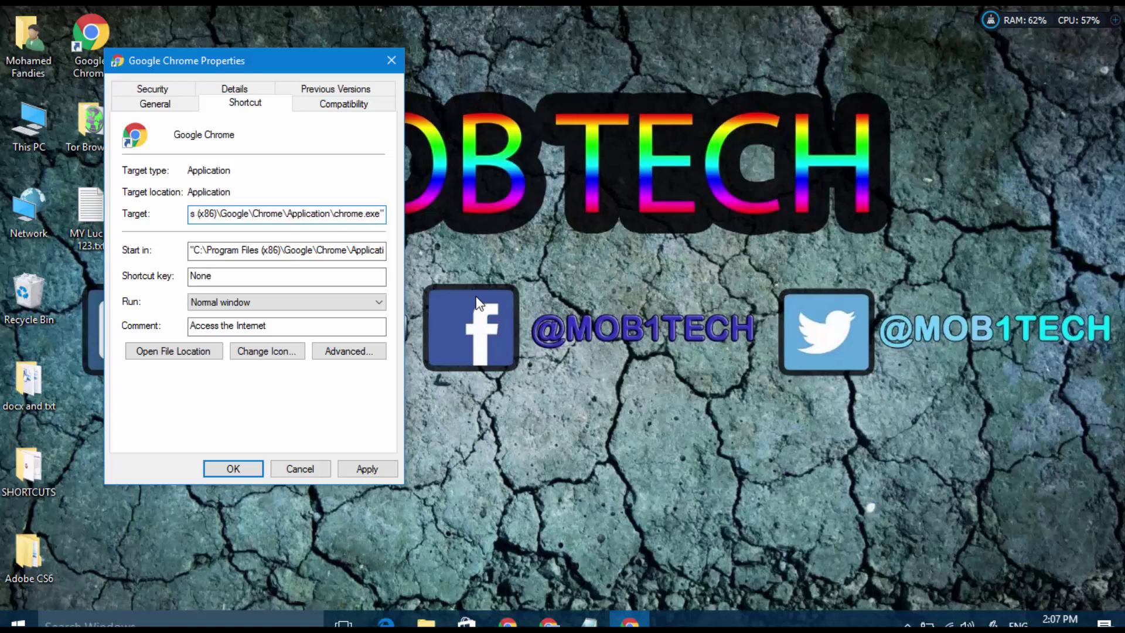
pyautogui.press('Tab')
pyautogui.press('Return')
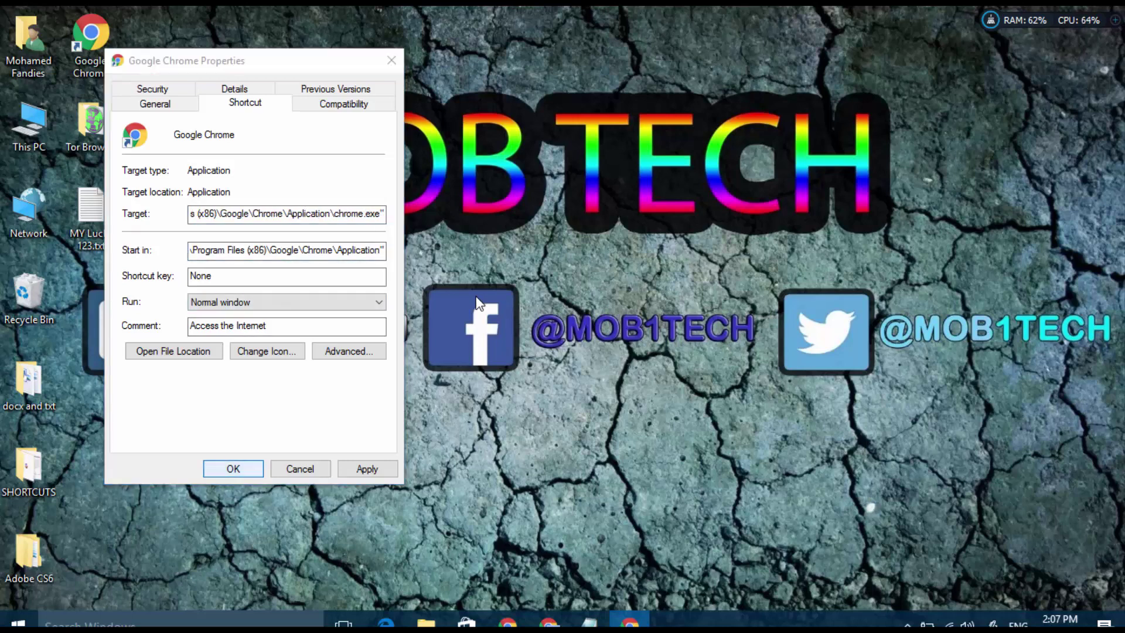
pyautogui.press('Return')
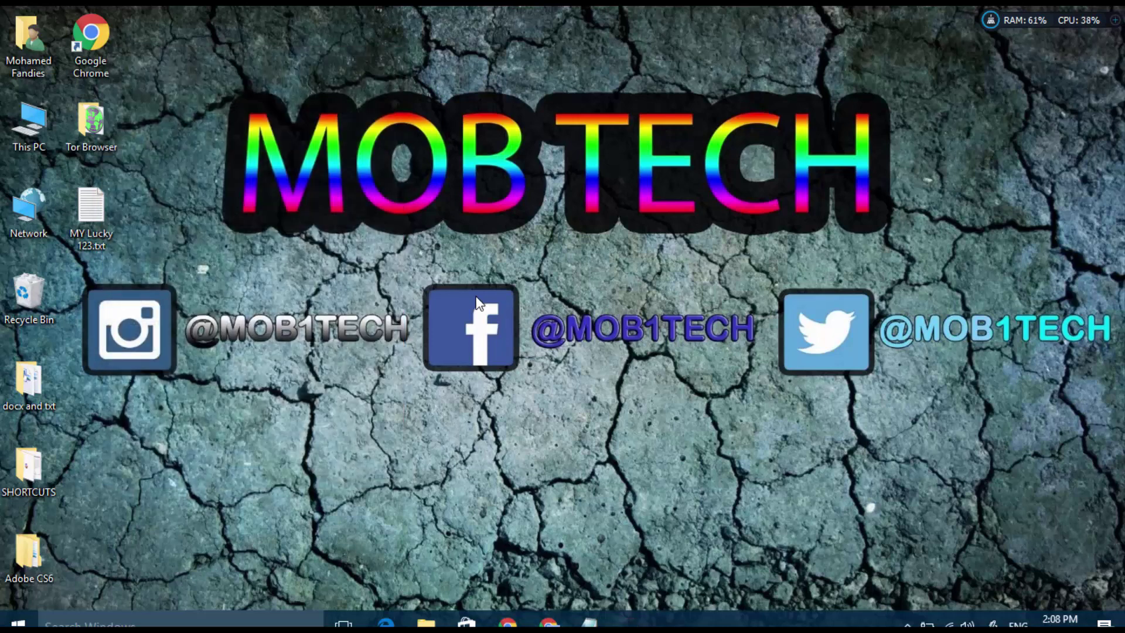
# Open the MOB-TECH user folder under Users on Local Disk (C:).
pyautogui.press('t')
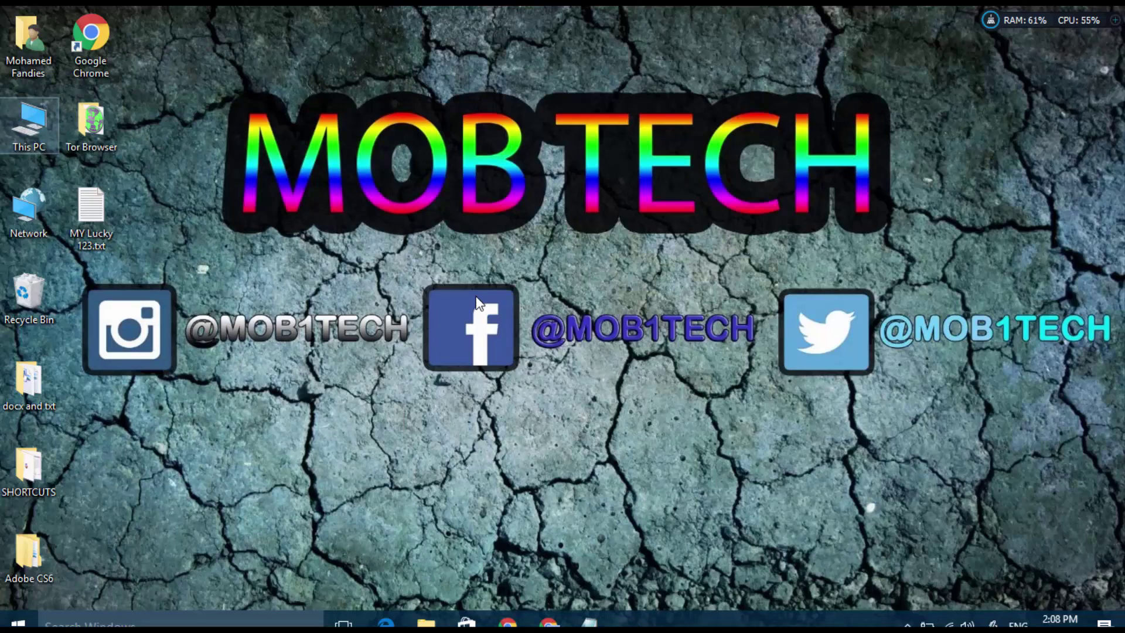
pyautogui.press('Return')
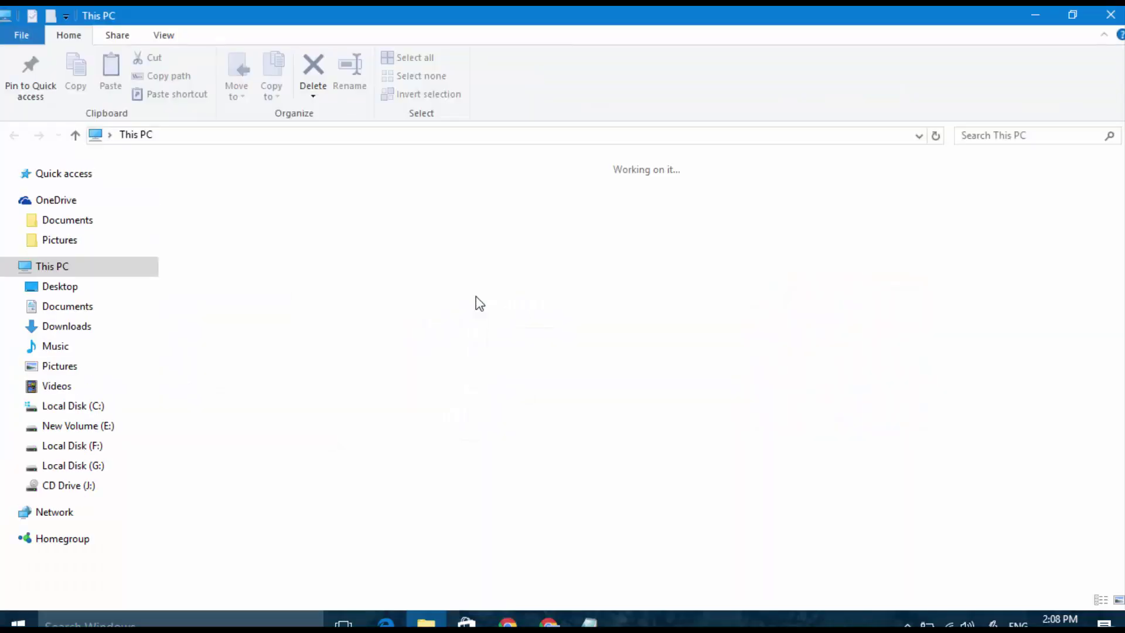
pyautogui.click(73, 565)
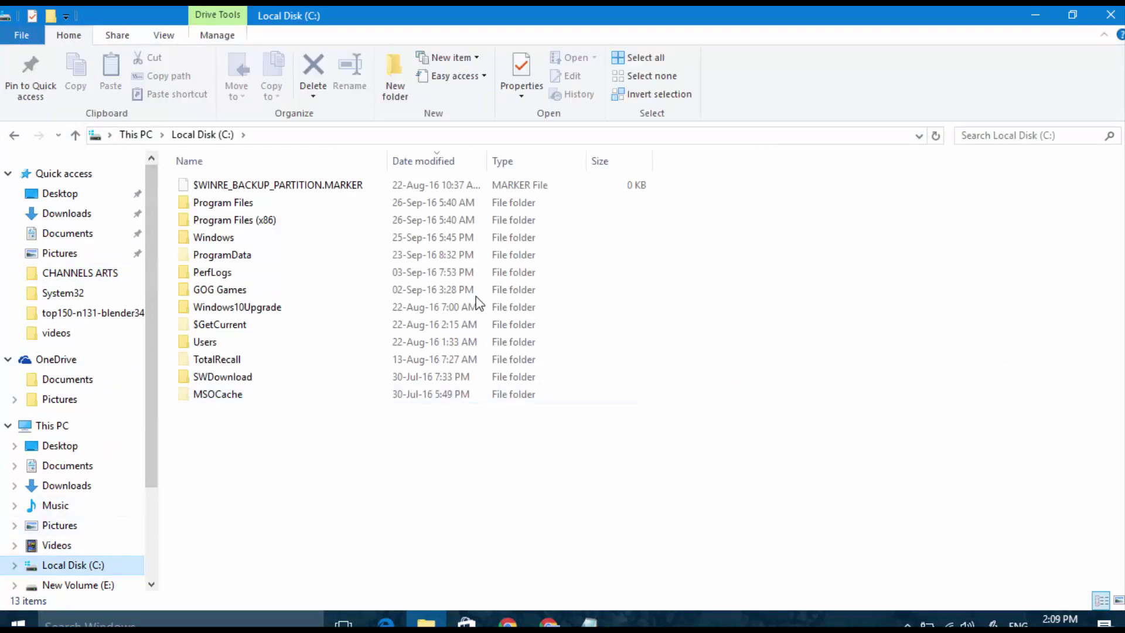
pyautogui.click(205, 342)
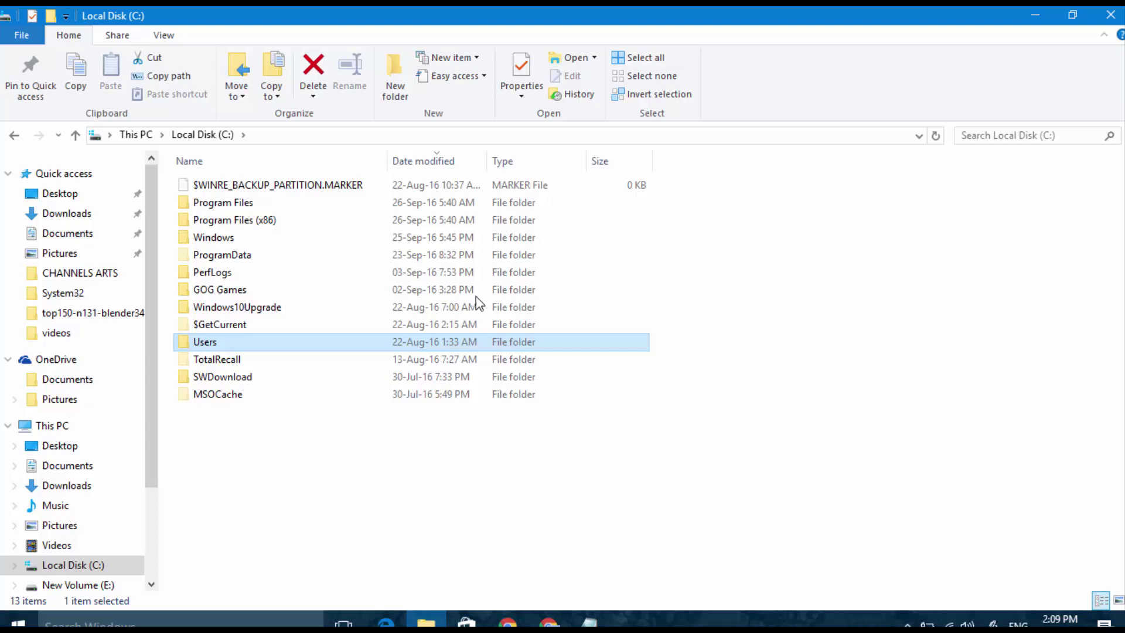
pyautogui.press('Return')
pyautogui.press('m')
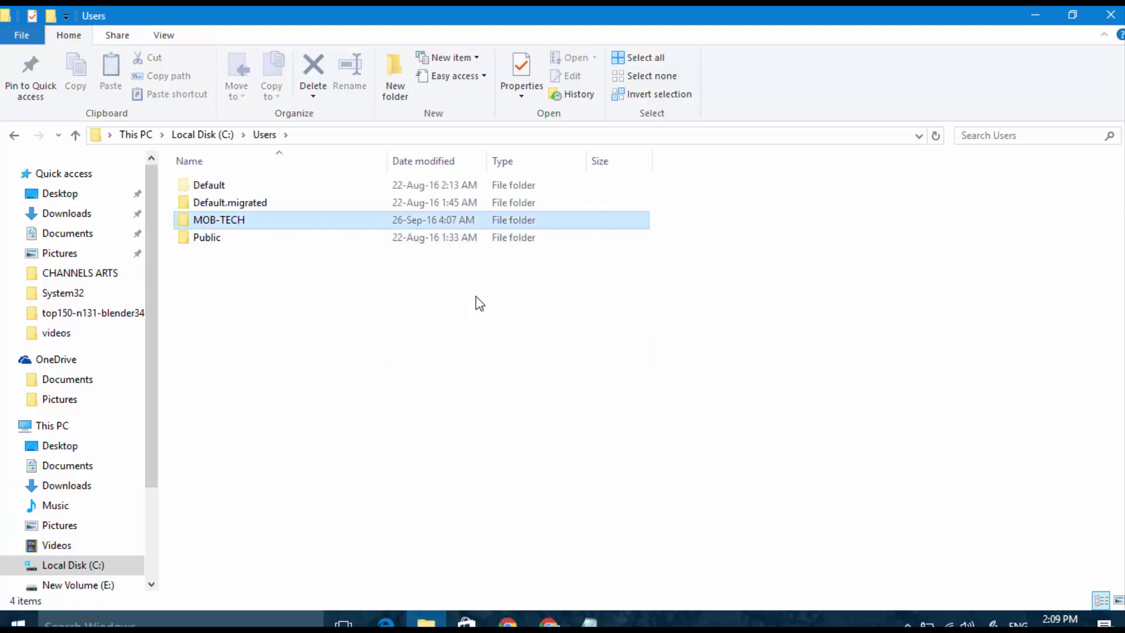
pyautogui.press('Return')
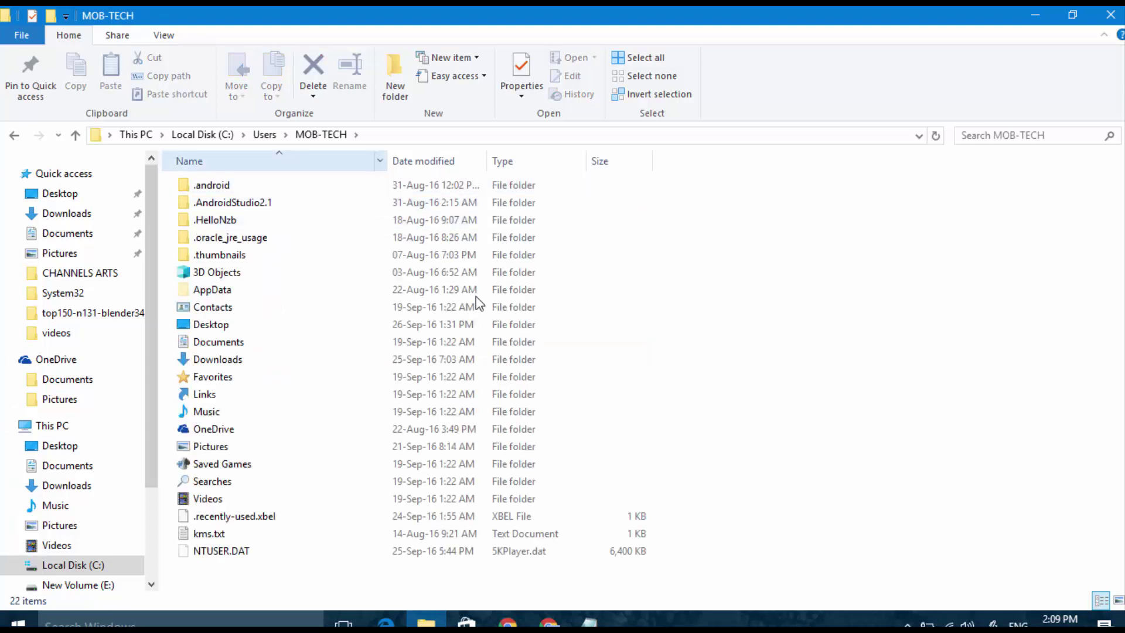
# Check whether the File Explorer view is set to show hidden items in the user folder.
pyautogui.press('Down')
pyautogui.press('Down')
pyautogui.press('Down')
pyautogui.press('Up')
pyautogui.press('Up')
pyautogui.press('Up')
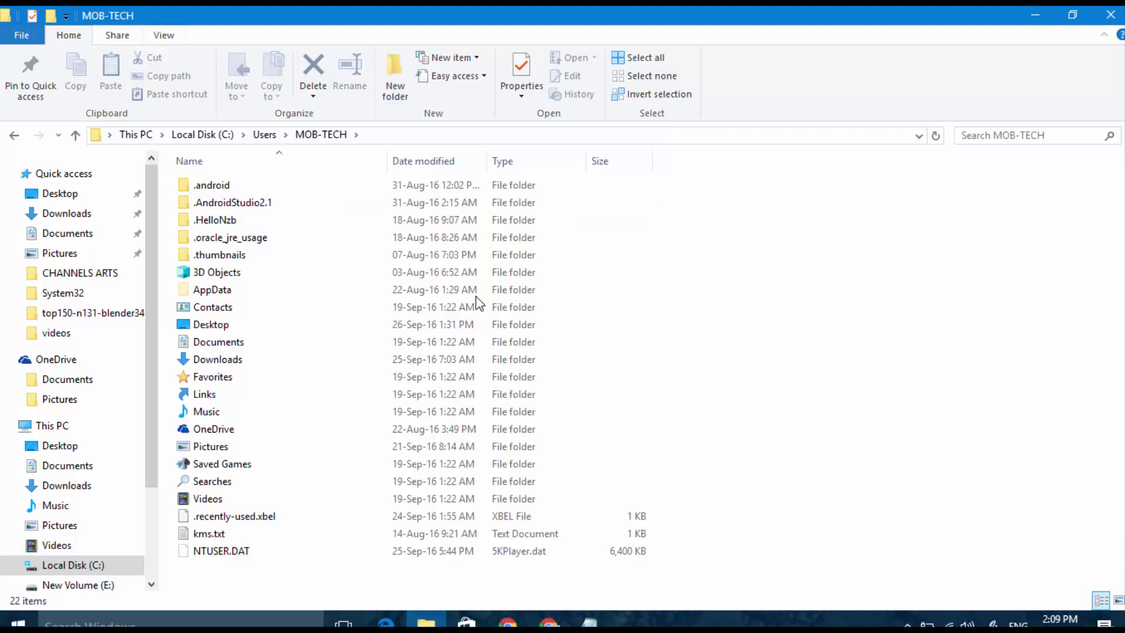
pyautogui.hotkey('alt', 'v')
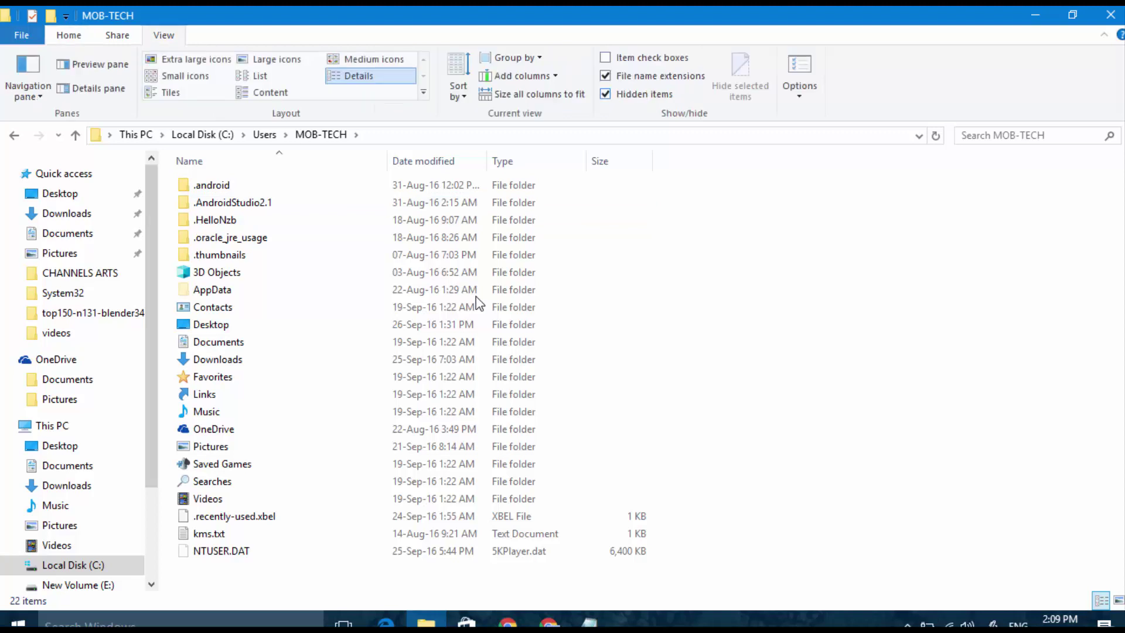
pyautogui.press('Tab')
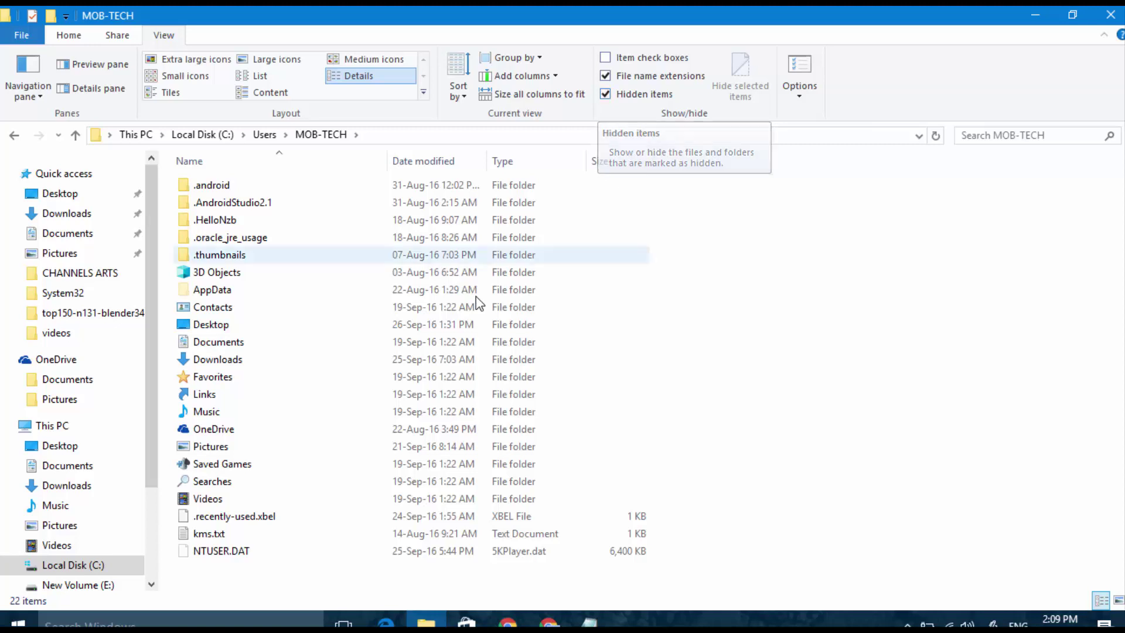
# Open the AppData folder in the user folder and go into its Local subfolder.
pyautogui.click(476, 296)
pyautogui.press('Return')
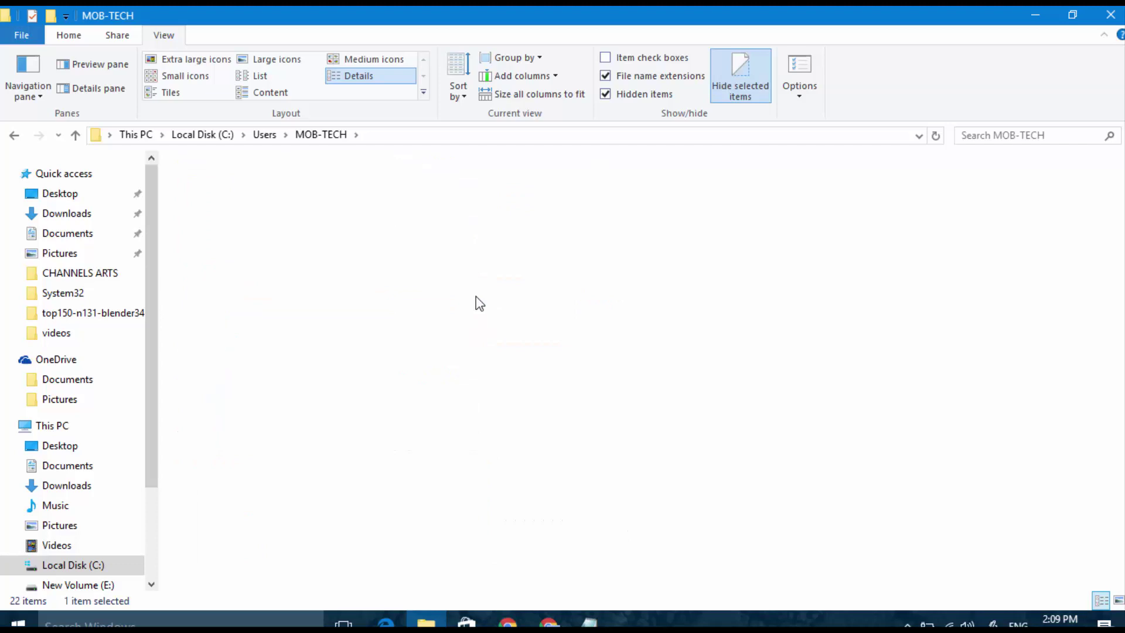
pyautogui.press('Down')
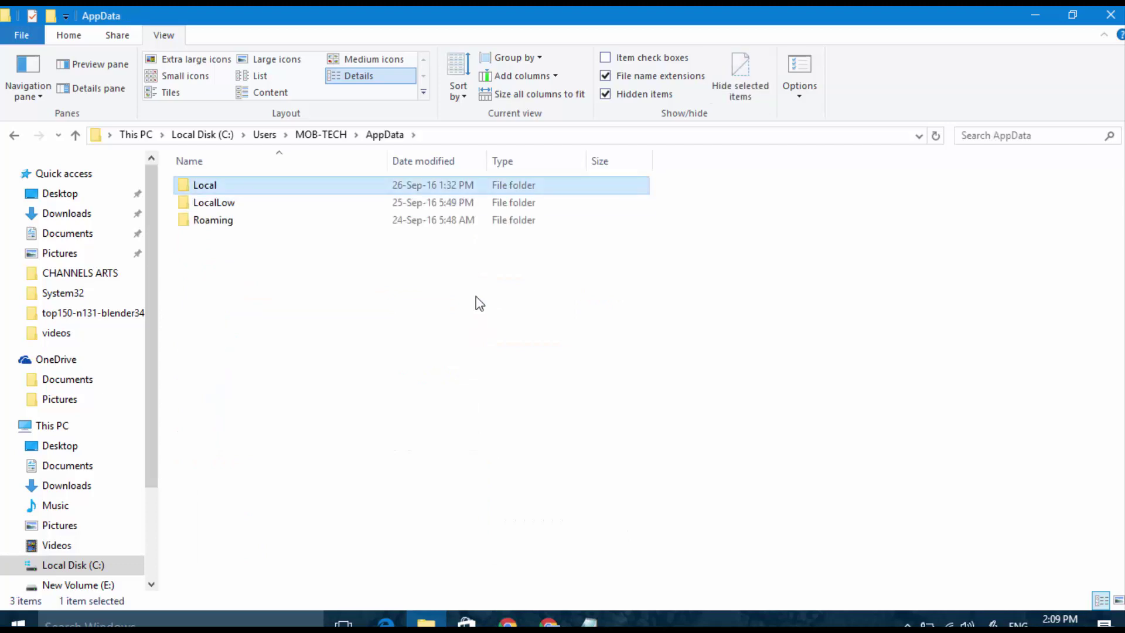
pyautogui.press('Return')
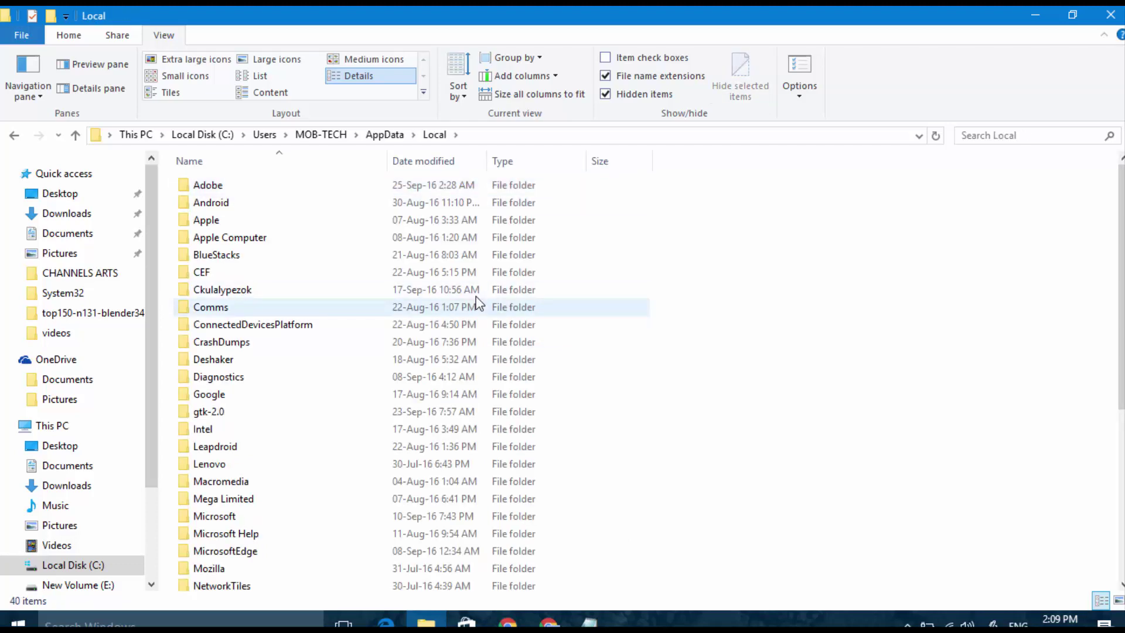
# Open the Google folder inside Local and go through Chrome to its User Data folder.
pyautogui.press('g')
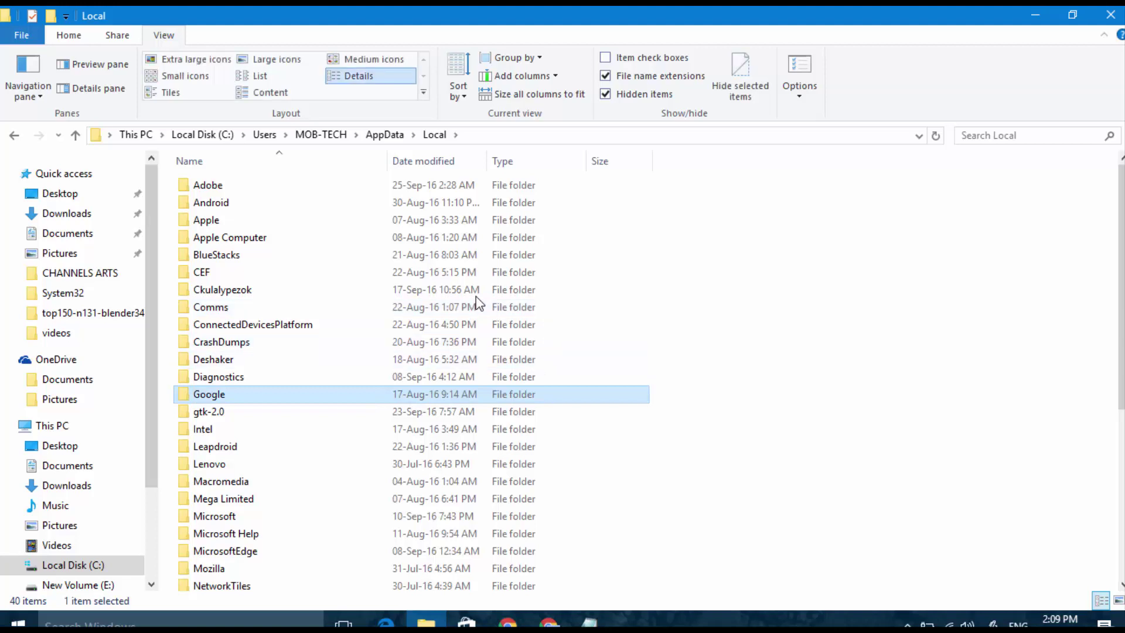
pyautogui.press('Return')
pyautogui.press('Up')
pyautogui.press('Up')
pyautogui.press('Up')
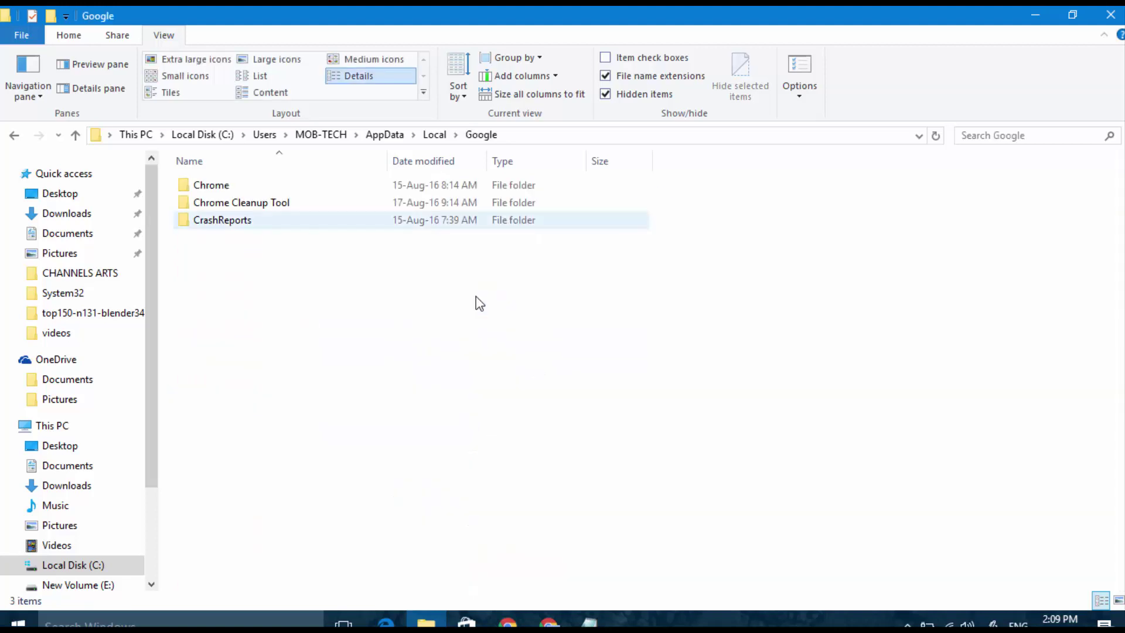
pyautogui.press('Return')
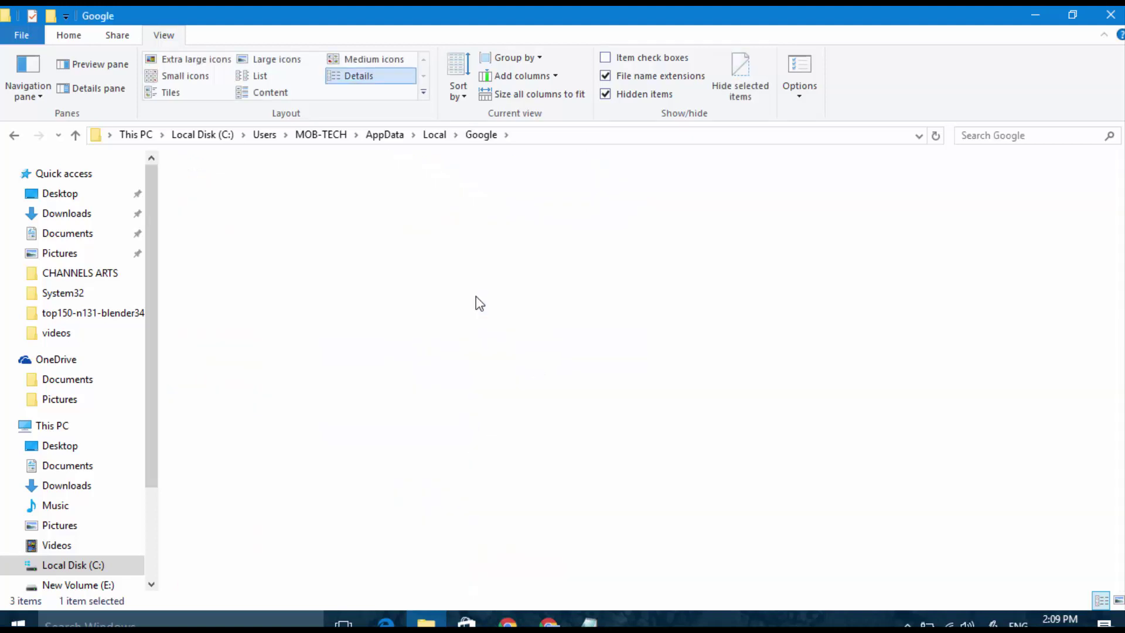
pyautogui.press('u')
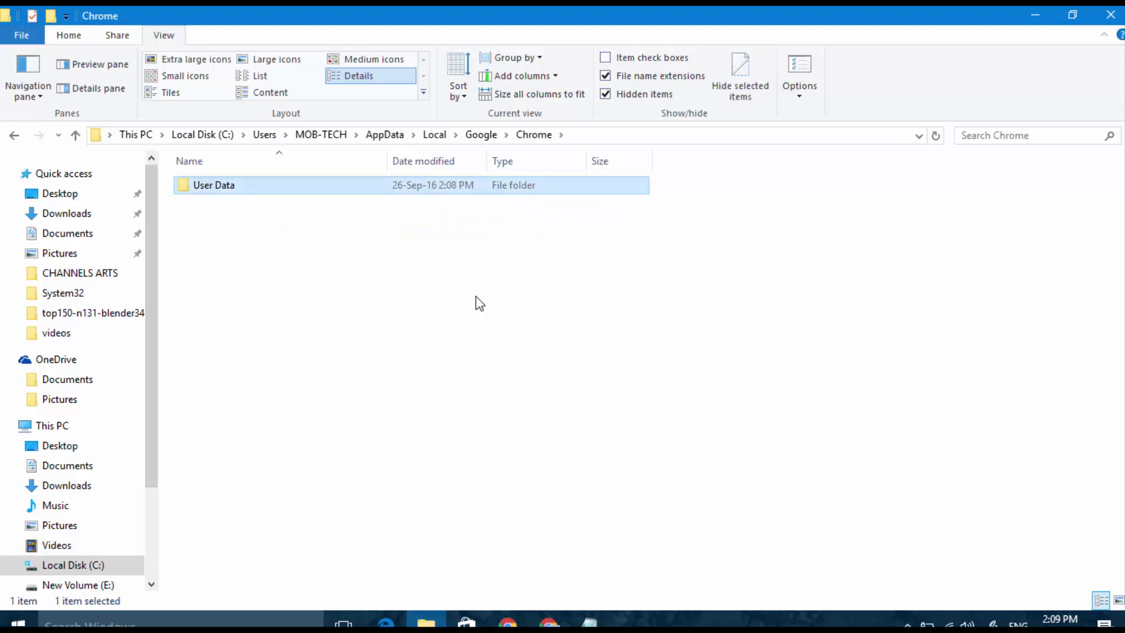
pyautogui.press('Return')
# Sort the contents of the User Data folder by name.
pyautogui.press('Down')
pyautogui.press('Up')
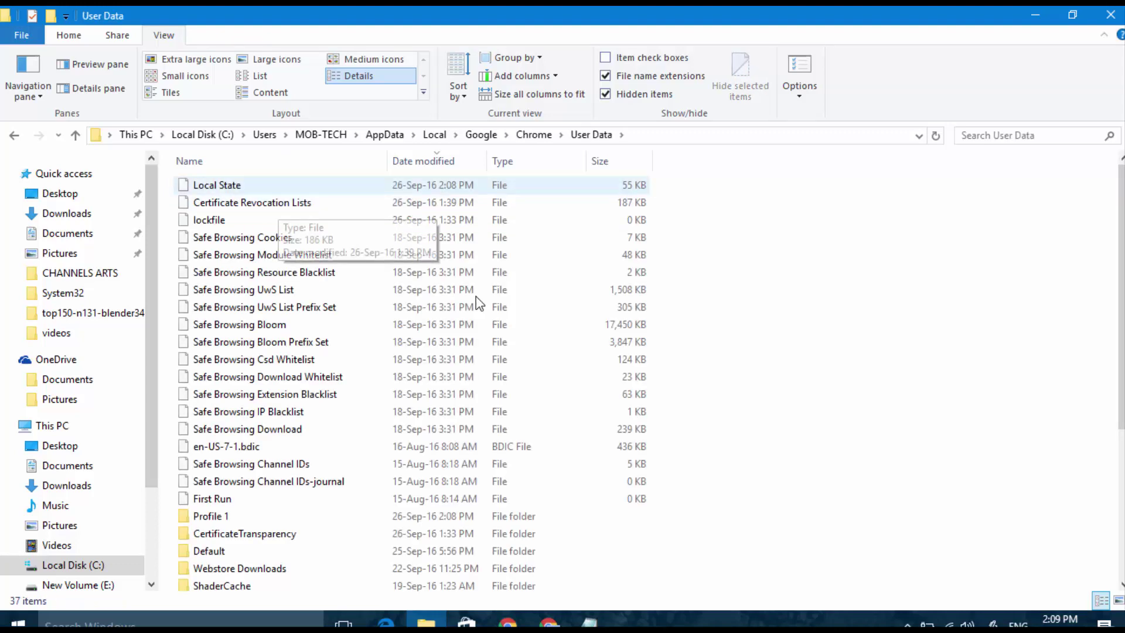
pyautogui.press('Tab')
pyautogui.press('space')
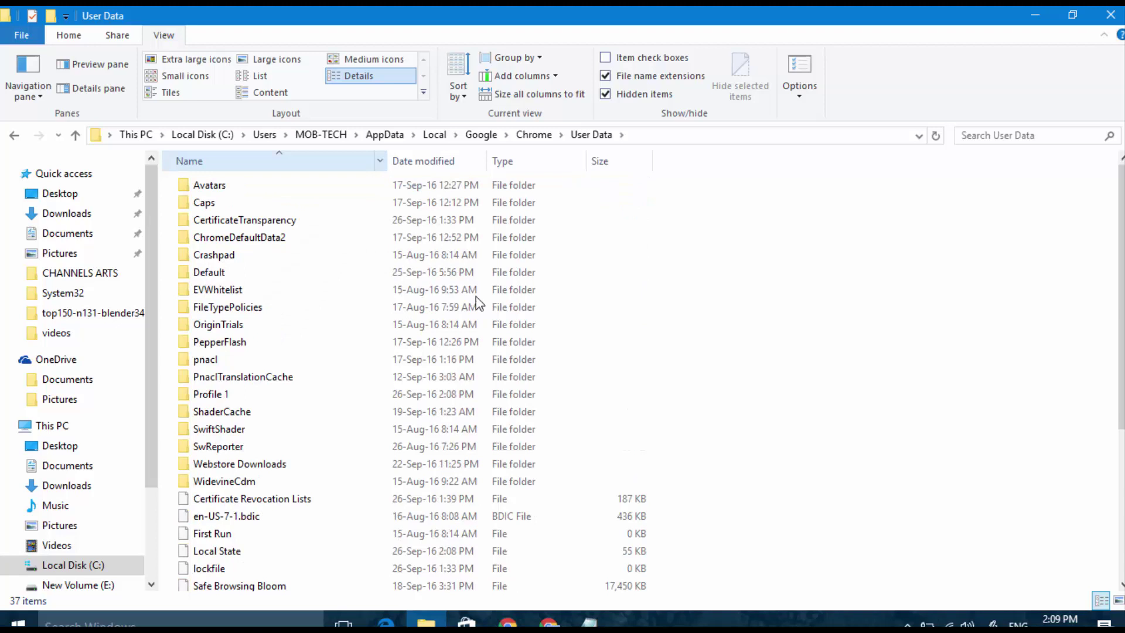
# Rename the Default folder in User Data as "Backup Default".
pyautogui.press('Down')
pyautogui.press('Down')
pyautogui.press('Down')
pyautogui.press('Down')
pyautogui.press('Down')
pyautogui.press('Down')
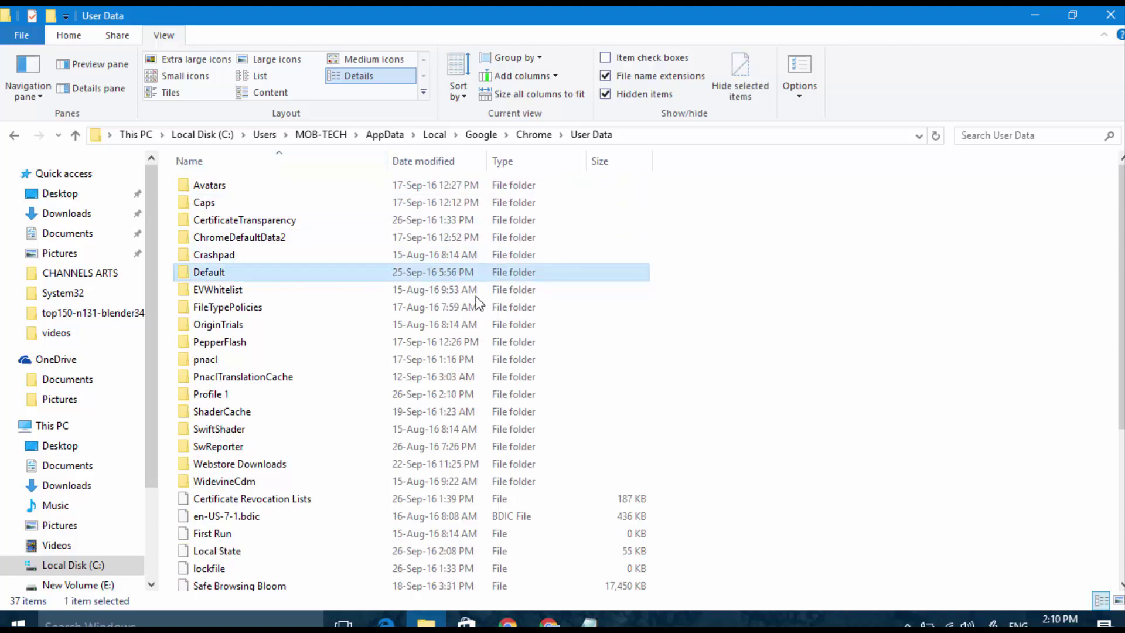
pyautogui.rightClick(205, 273)
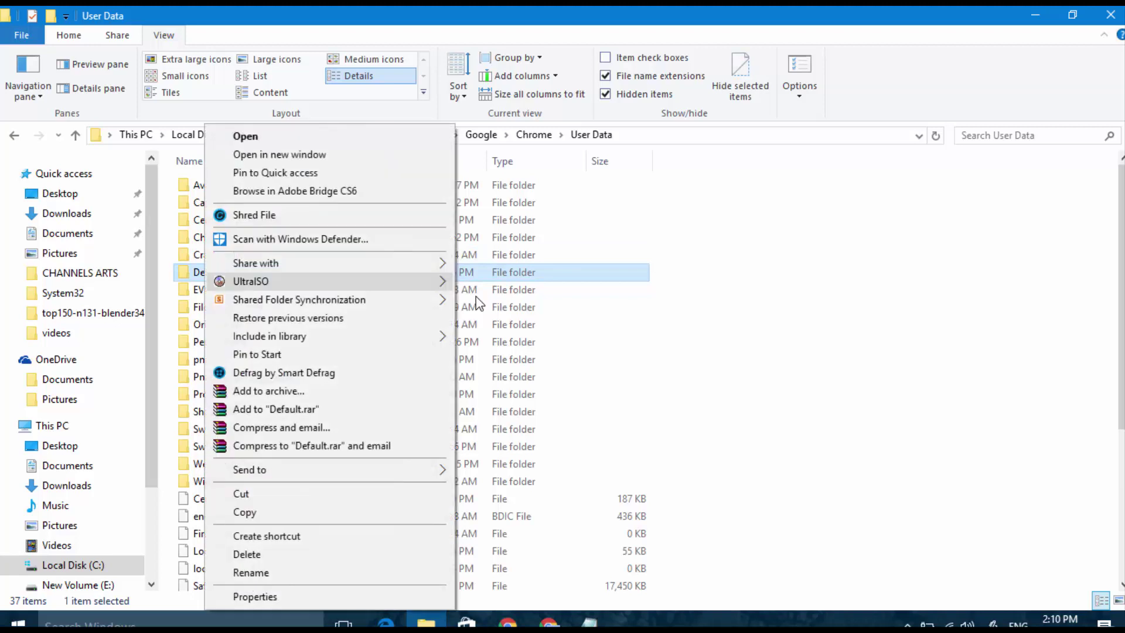
pyautogui.click(252, 578)
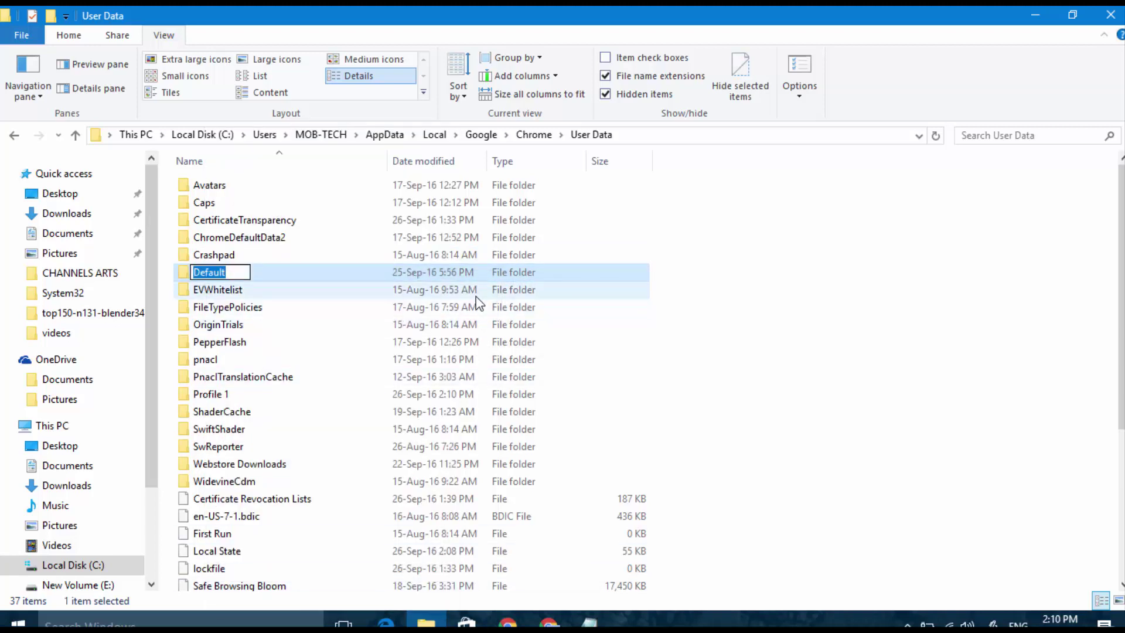
pyautogui.press('Home')
pyautogui.write('Backu')
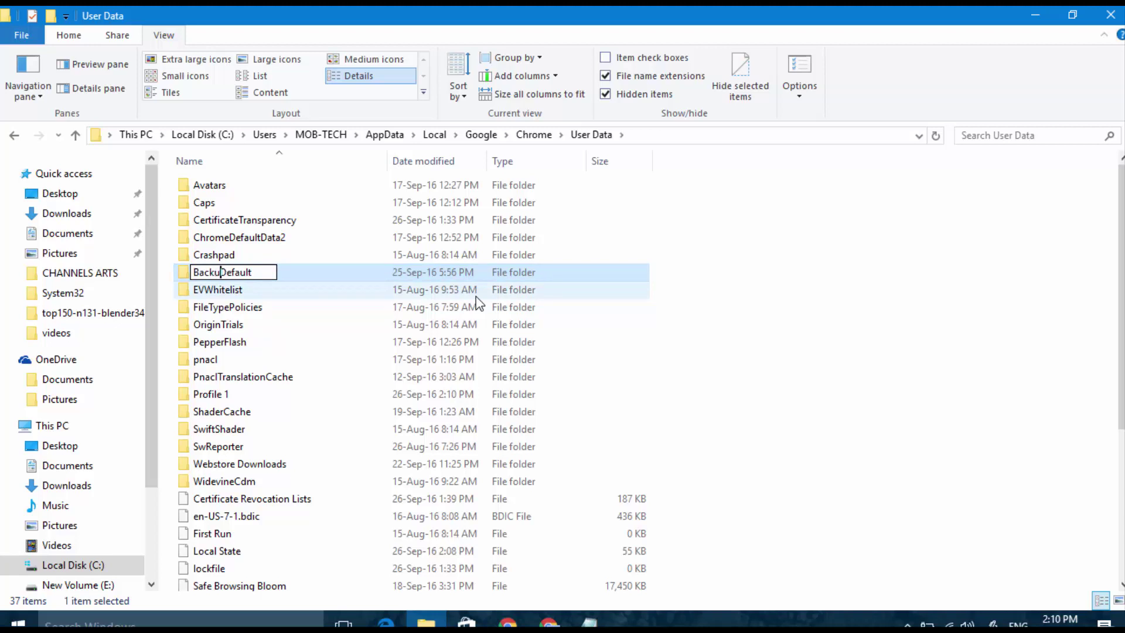
pyautogui.write('p')
pyautogui.press('End')
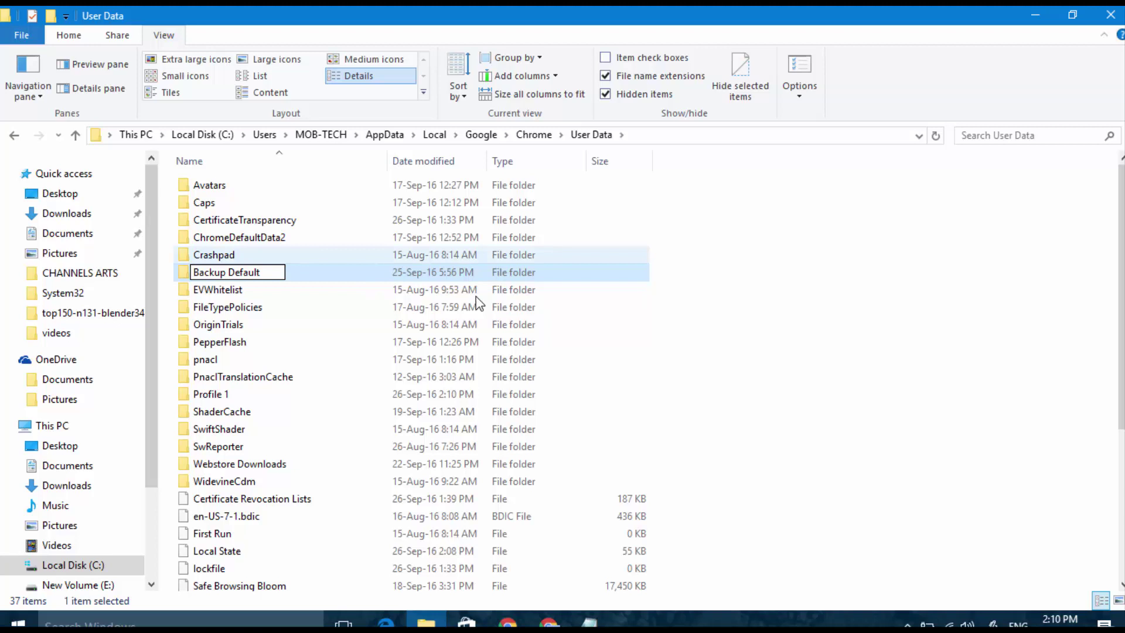
pyautogui.press('Return')
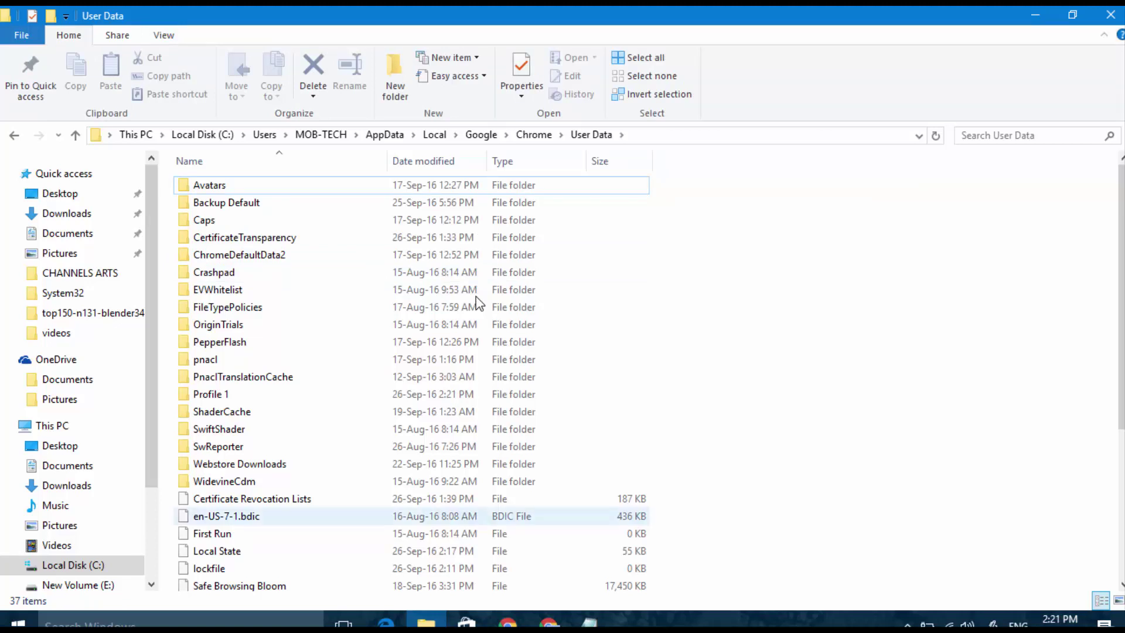
# Close the running Chrome browser.
pyautogui.moveTo(548, 622)
pyautogui.click(547, 556)
pyautogui.click(624, 501)
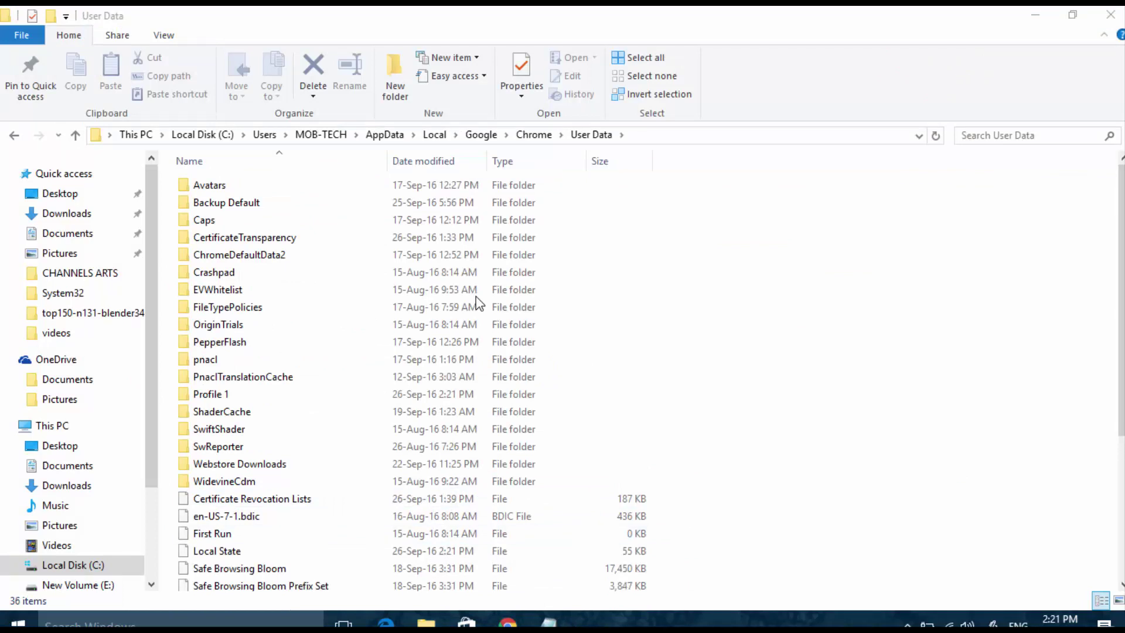
# Search Windows for regedit, launch Registry Editor and allow it to make changes to the device.
pyautogui.press('super+s')
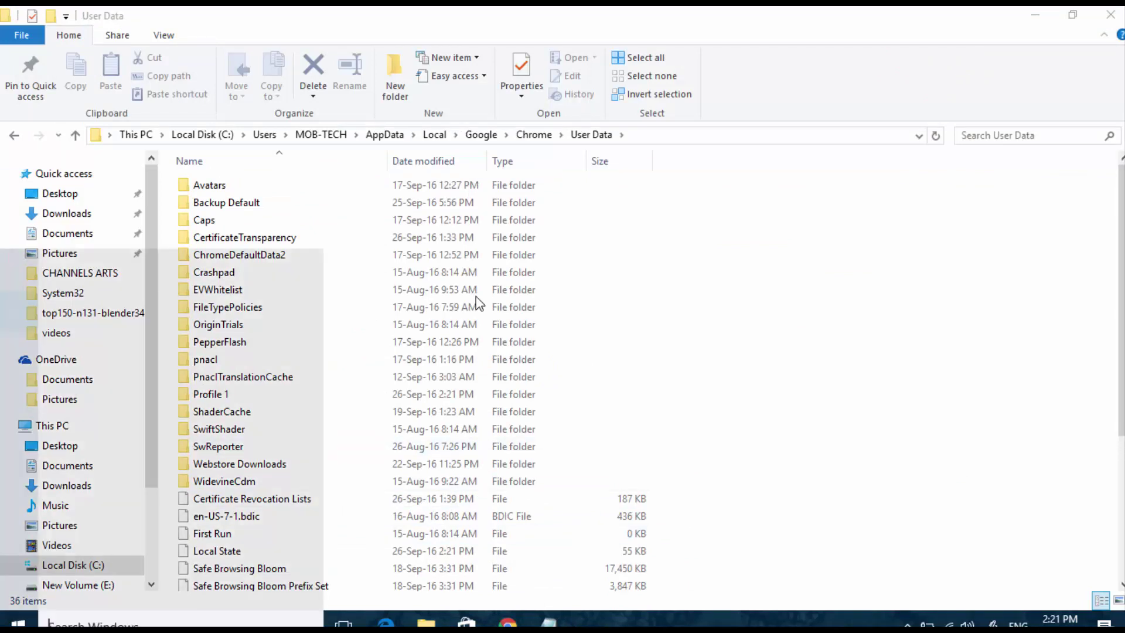
pyautogui.write('reg')
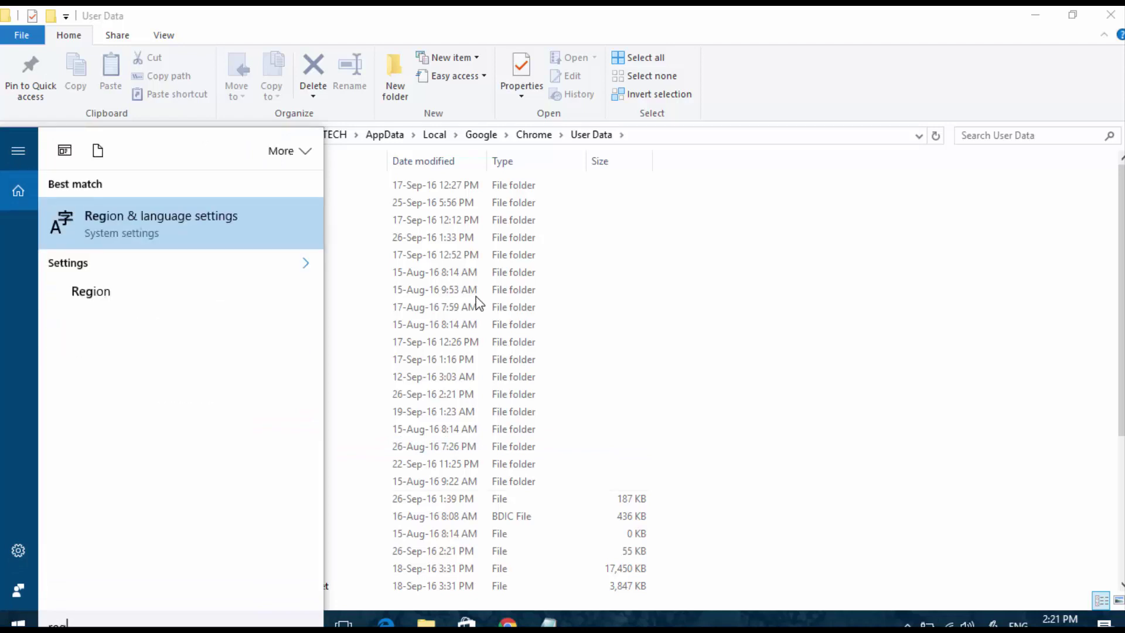
pyautogui.write('edi')
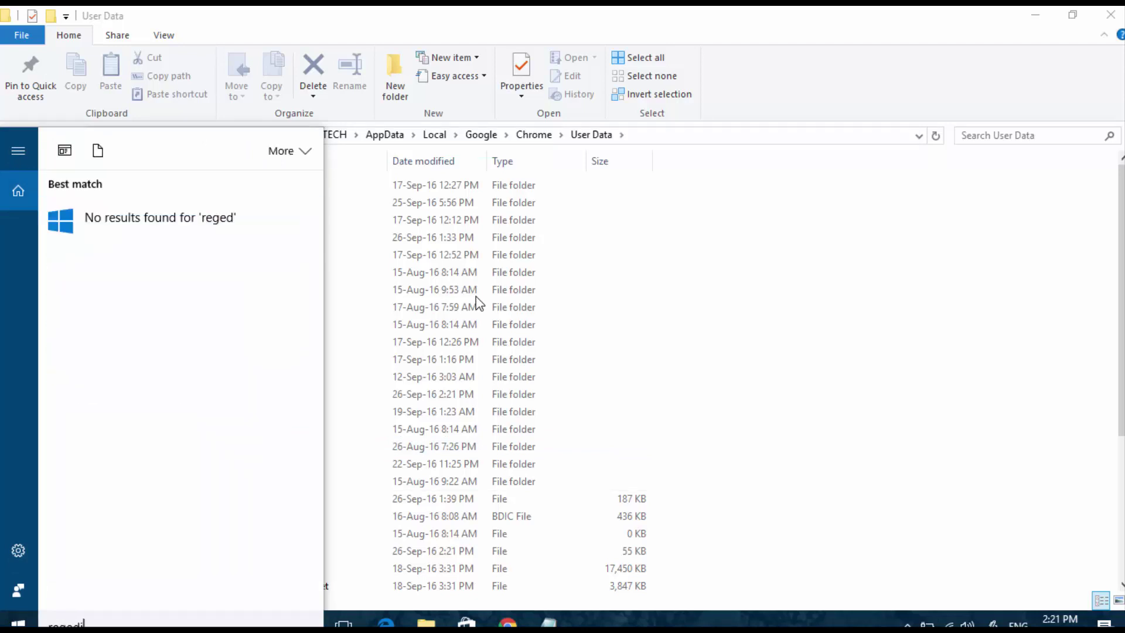
pyautogui.write('t')
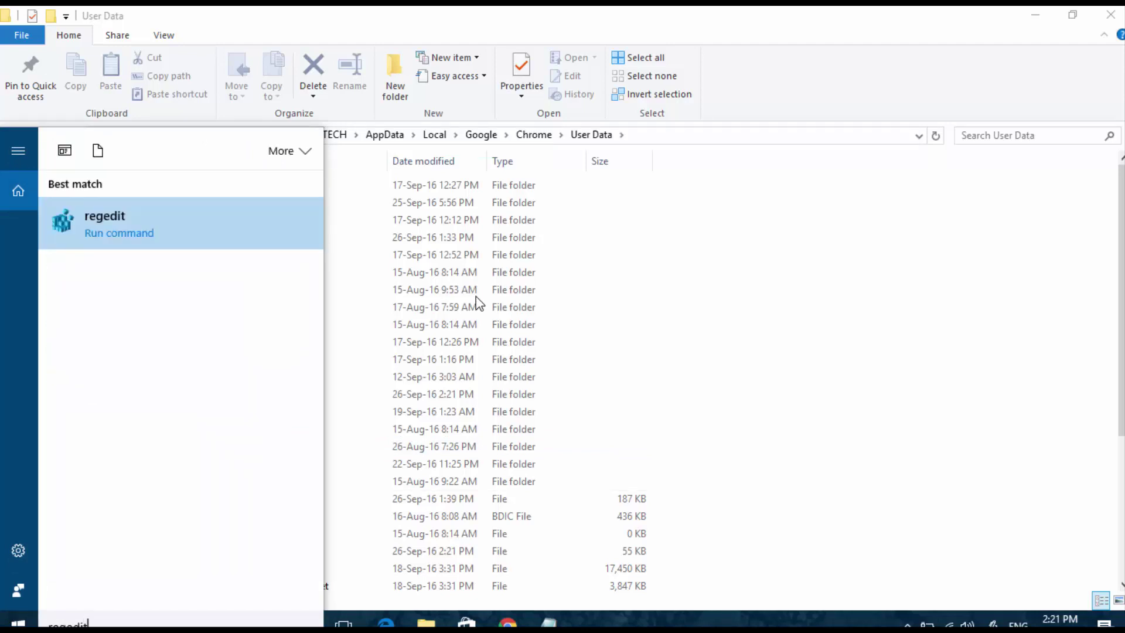
pyautogui.press('Return')
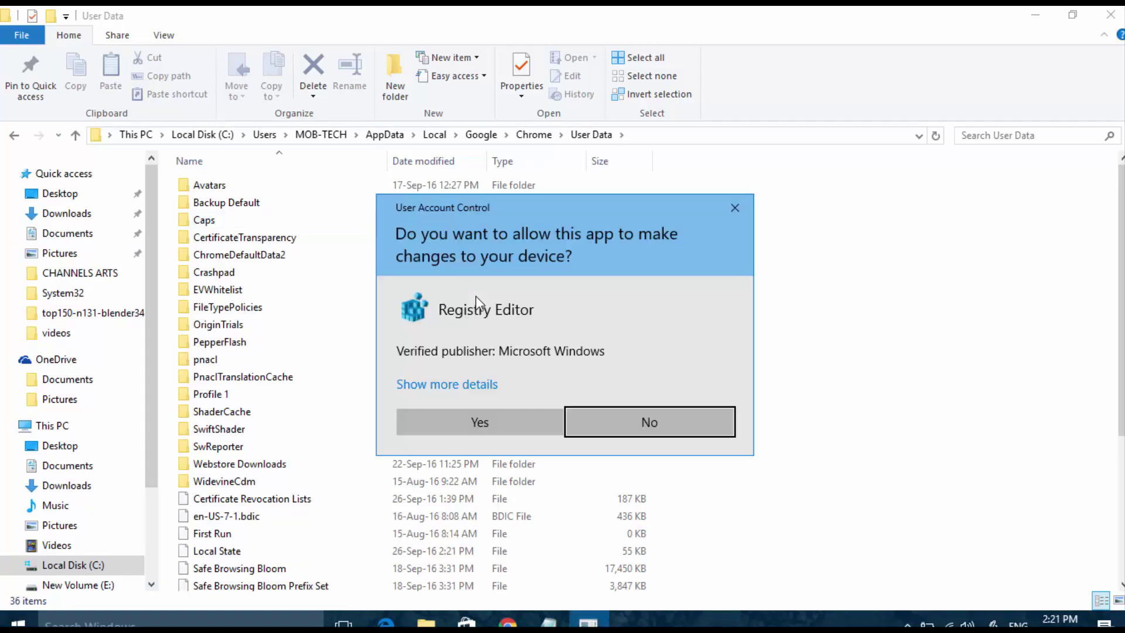
pyautogui.click(480, 417)
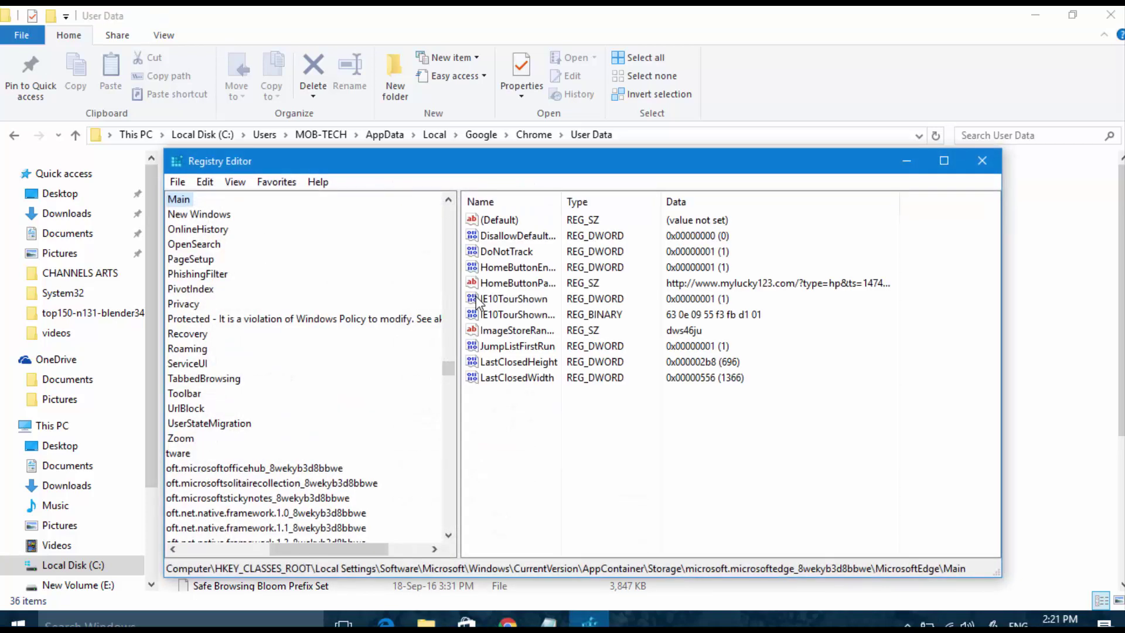
# Search the registry for "lucky" in keys, values and data.
pyautogui.press('alt')
pyautogui.press('Right')
pyautogui.hotkey('ctrl', 'f')
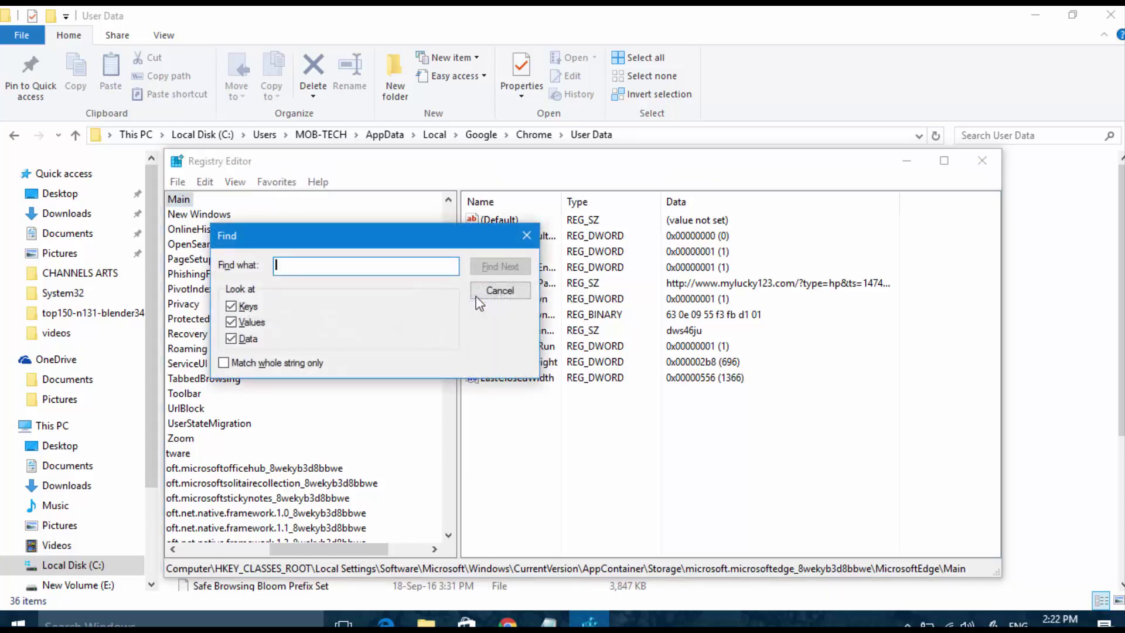
pyautogui.write('luck')
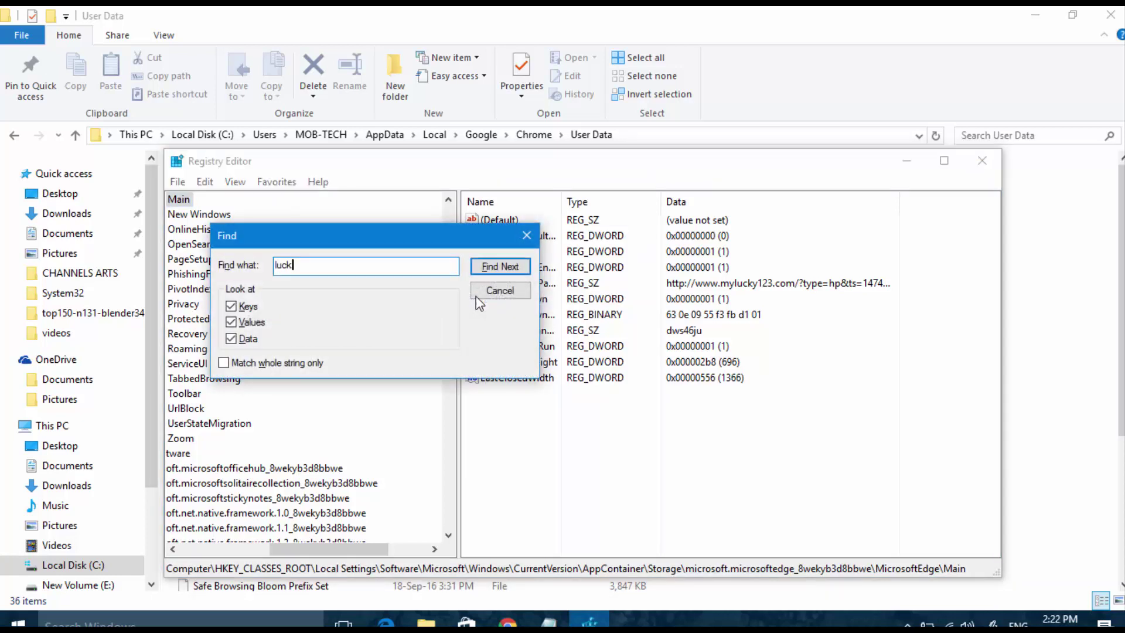
pyautogui.write('y')
pyautogui.press('Return')
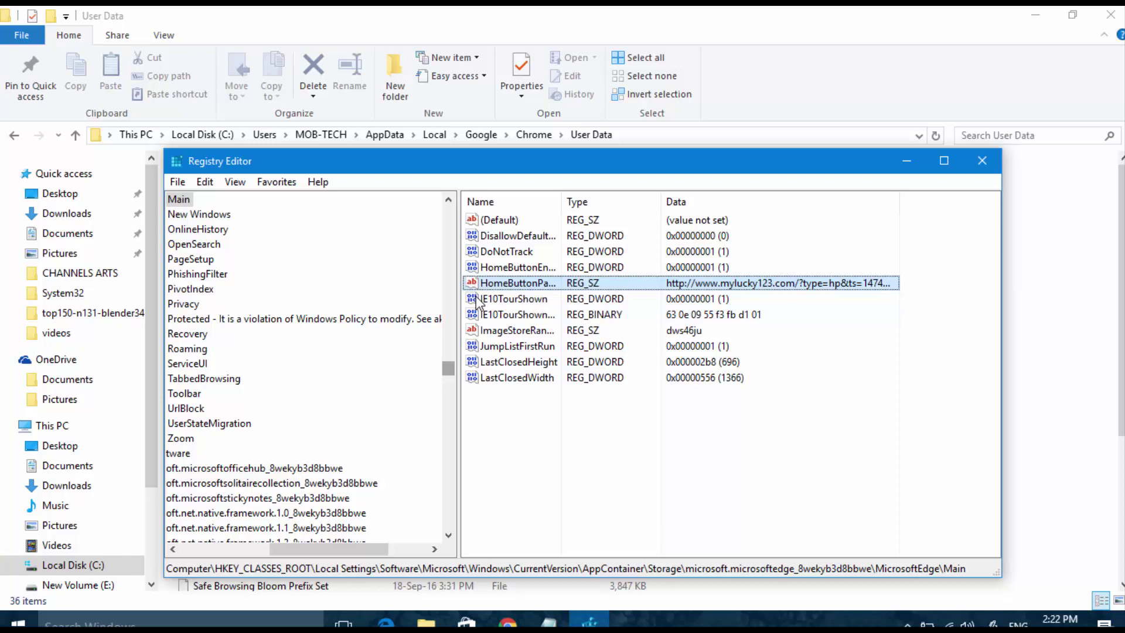
# Delete the home button page value holding the mylucky123.com address from the MicrosoftEdge\Main key.
pyautogui.moveTo(448, 368); pyautogui.dragTo(449, 368)
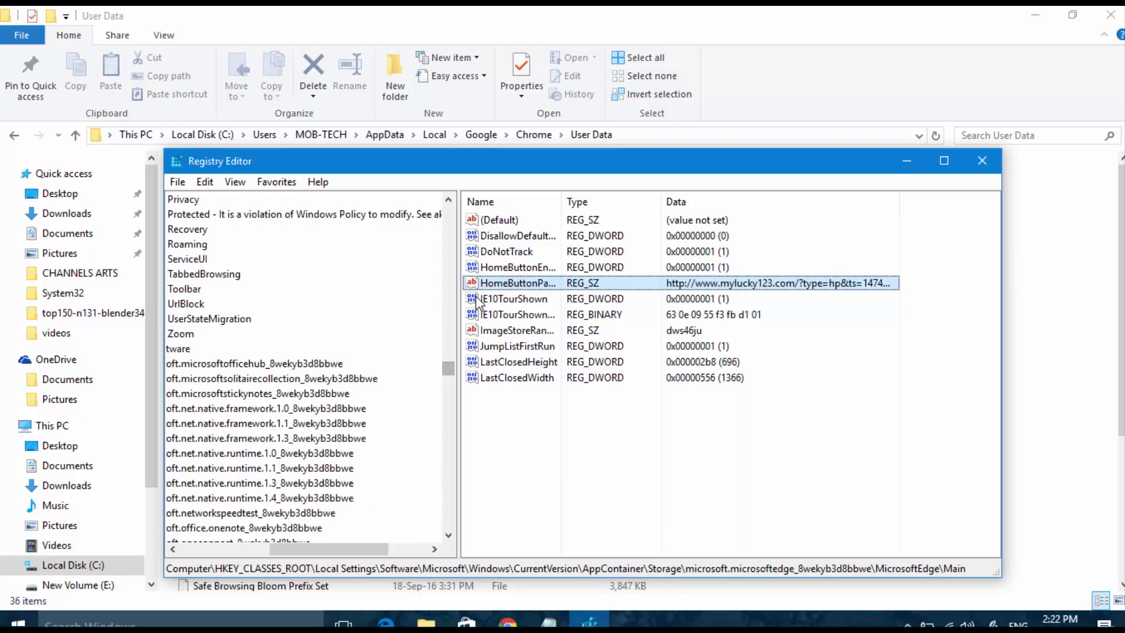
pyautogui.moveTo(328, 549); pyautogui.dragTo(239, 549)
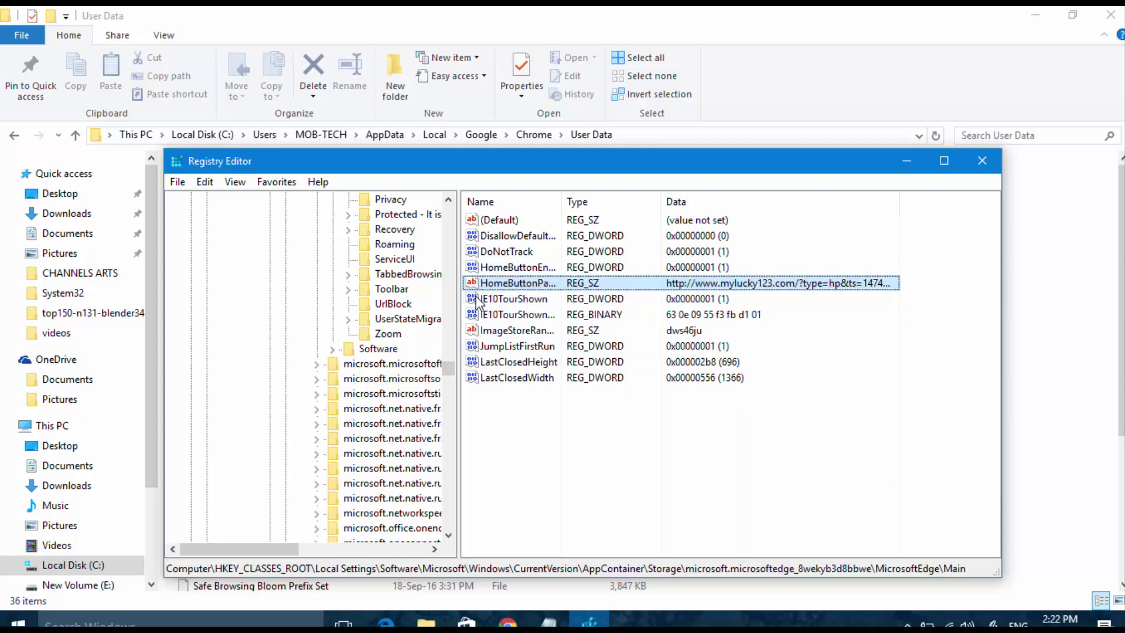
pyautogui.hotkey('shift', 'F10')
pyautogui.press('Down')
pyautogui.press('Down')
pyautogui.press('Down')
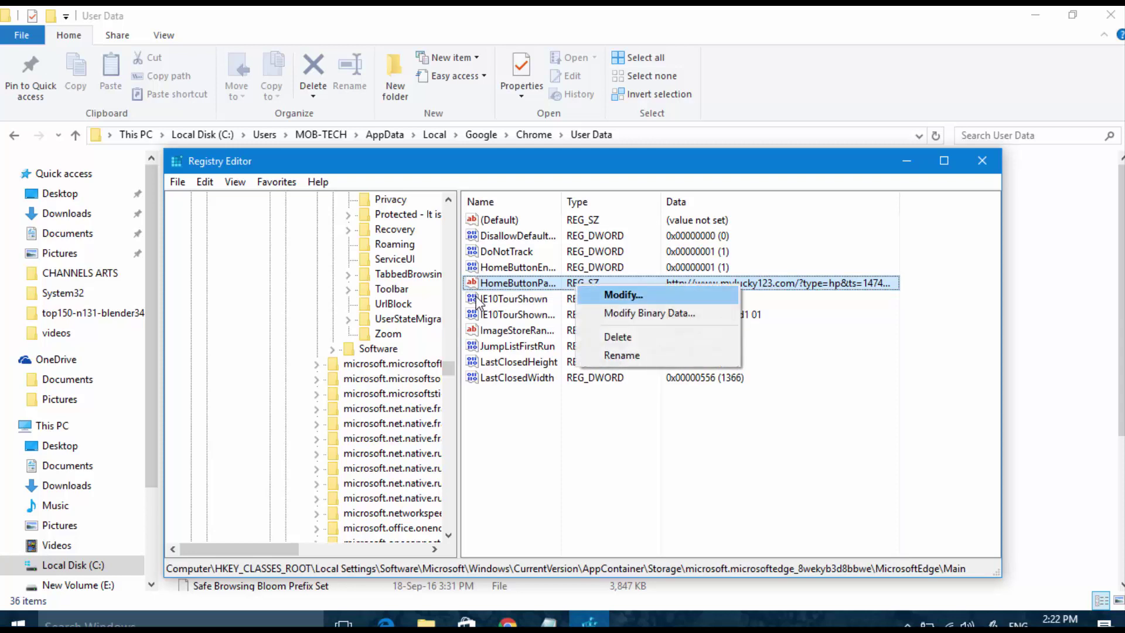
pyautogui.press('Return')
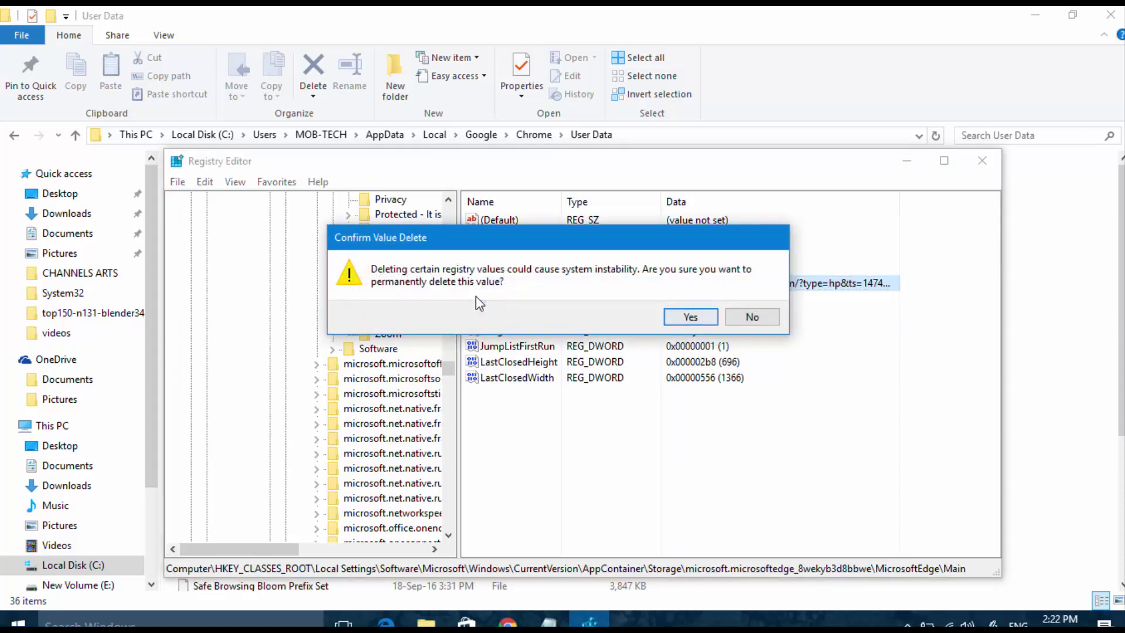
pyautogui.press('Return')
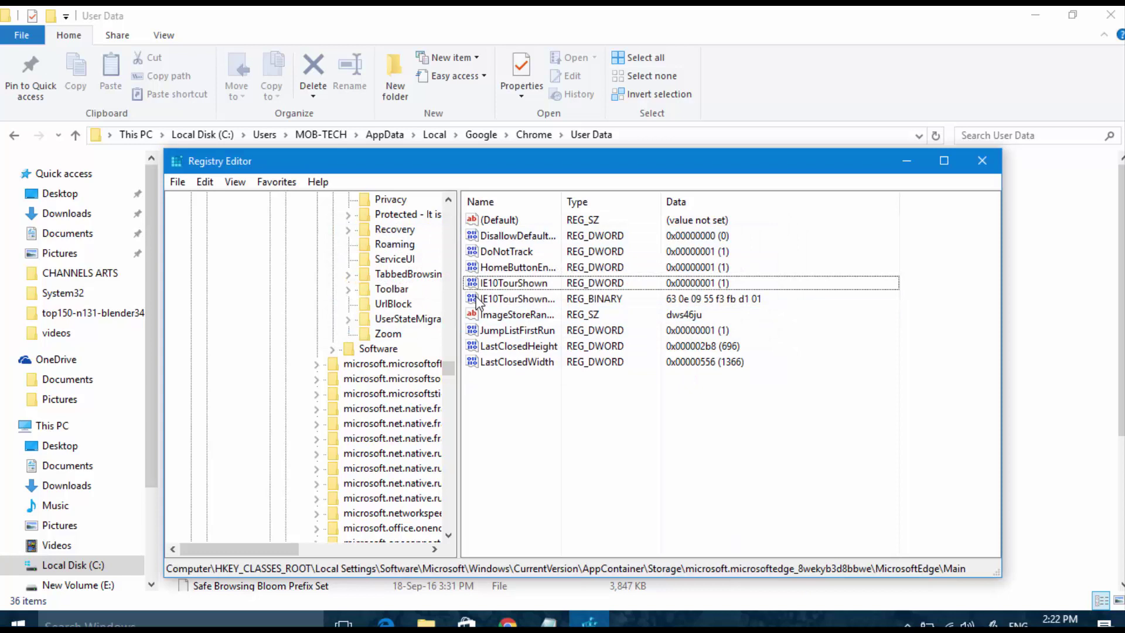
# Find the next "lucky" entry and delete the default page value with the mylucky123.com address from Internet Explorer\Main.
pyautogui.hotkey('ctrl', 'f')
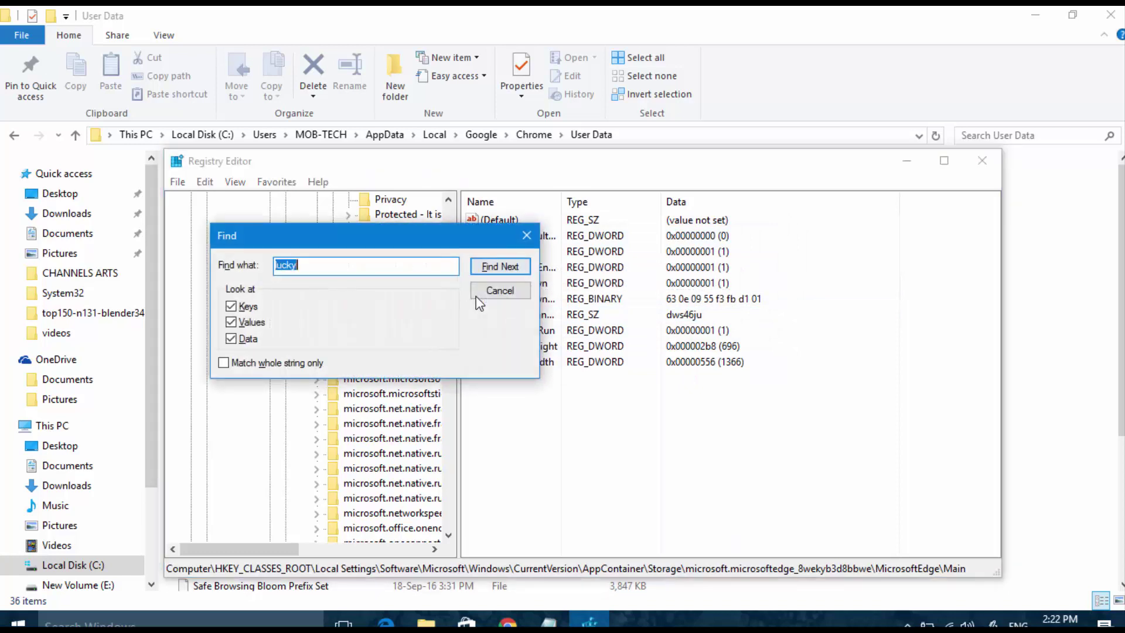
pyautogui.press('Return')
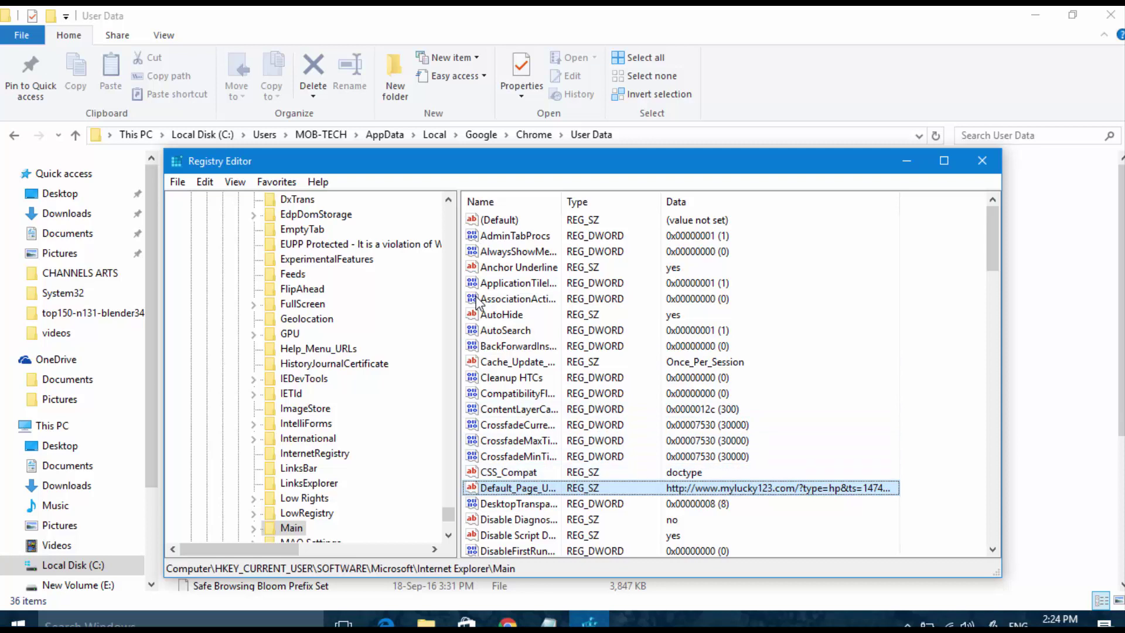
pyautogui.hotkey('shift', 'F10')
pyautogui.press('Down')
pyautogui.press('Down')
pyautogui.press('Down')
pyautogui.press('Down')
pyautogui.press('Up')
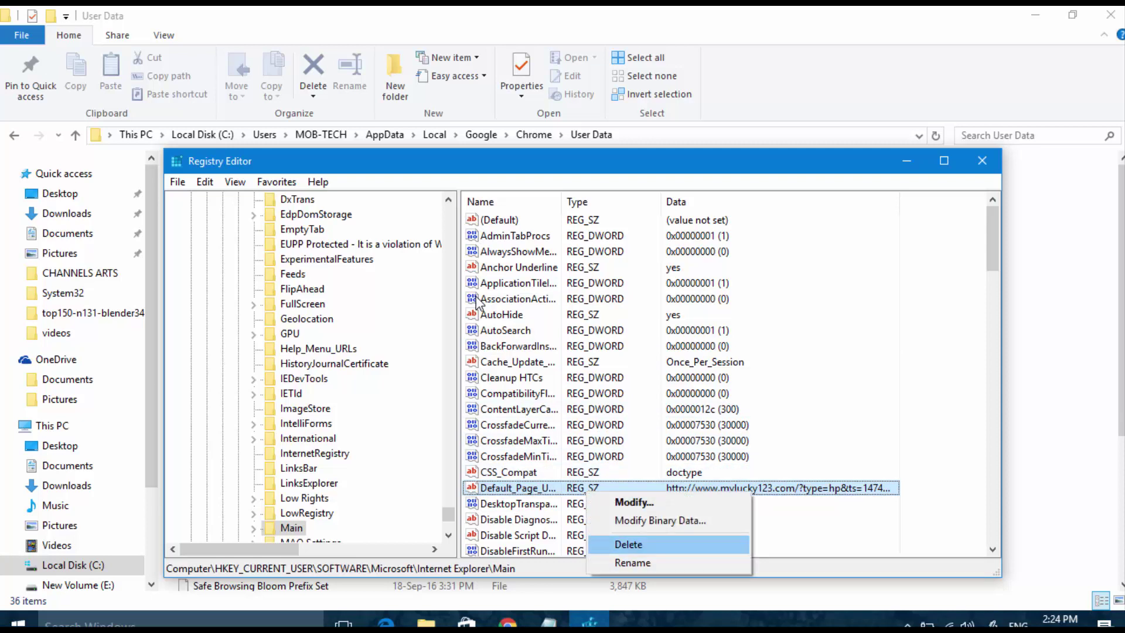
pyautogui.press('Return')
pyautogui.press('Return')
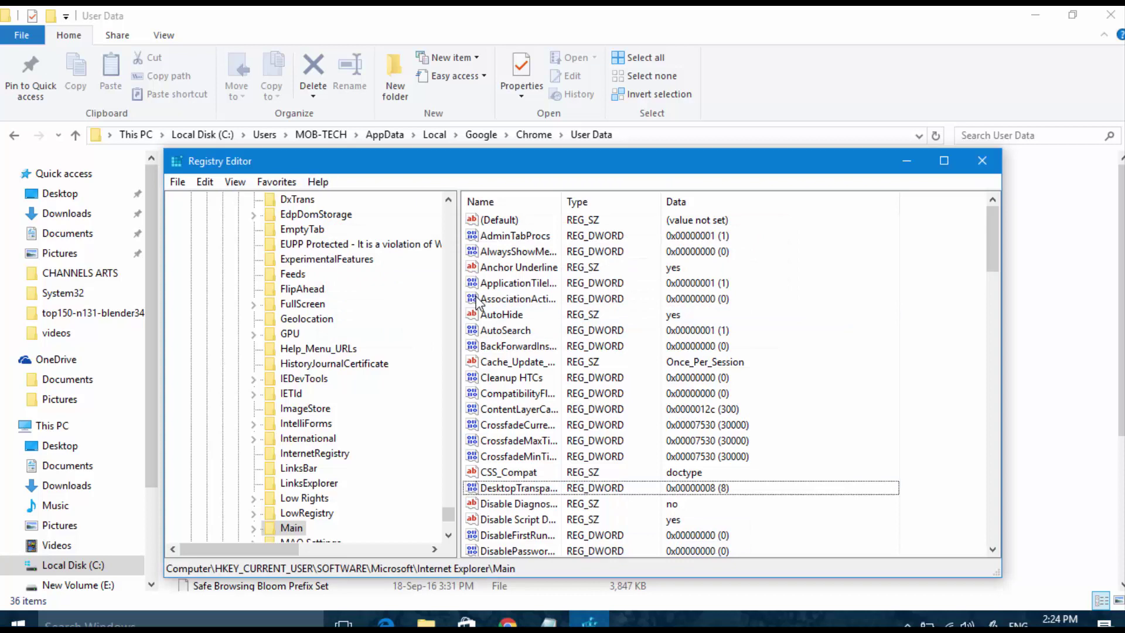
# Find the next "lucky" entry and delete the DisplayName and URL values from the {33BB0A4E-99AF-4226-BDF6-49120163DE86} key in Internet Explorer\SearchScopes.
pyautogui.hotkey('ctrl', 'f')
pyautogui.press('Return')
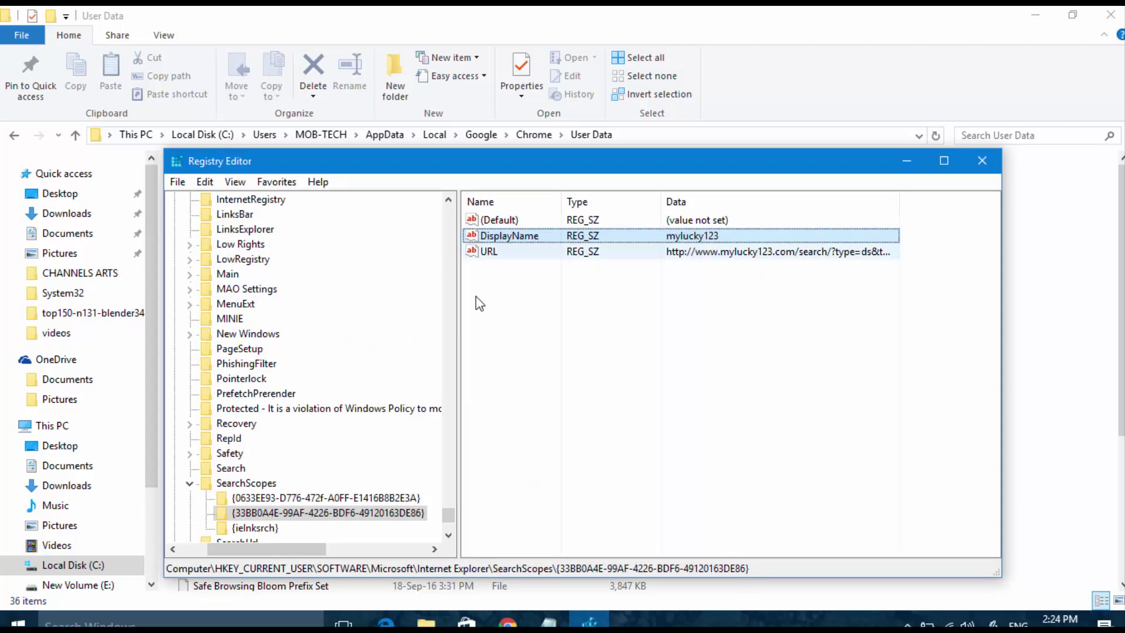
pyautogui.hotkey('shift', 'Down')
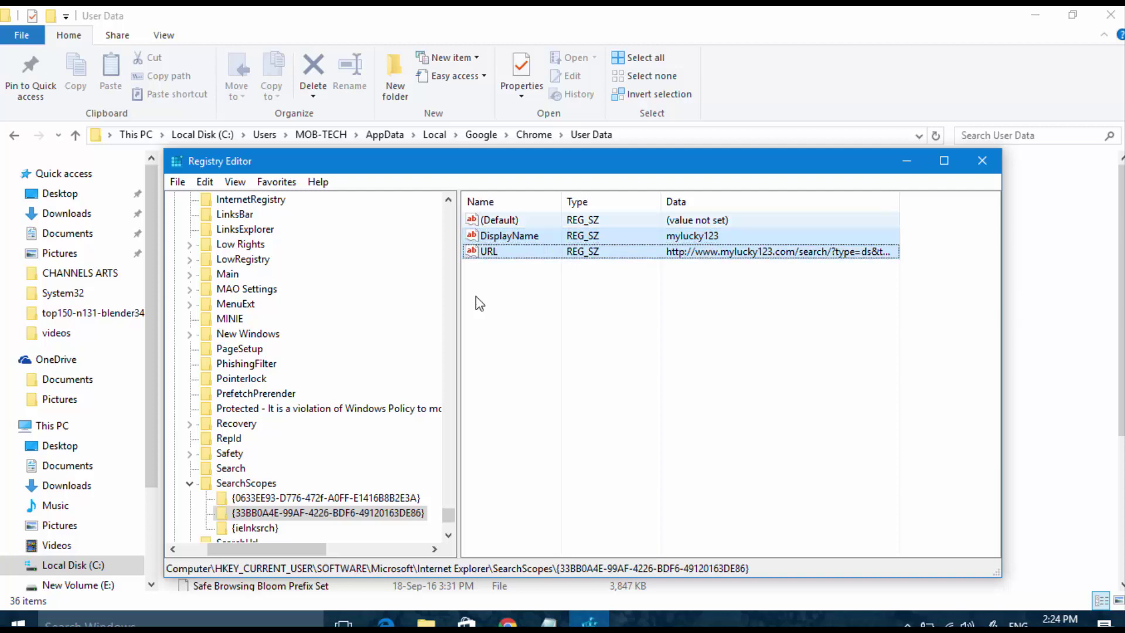
pyautogui.hotkey('ctrl', 'a')
pyautogui.hotkey('ctrl', 'space')
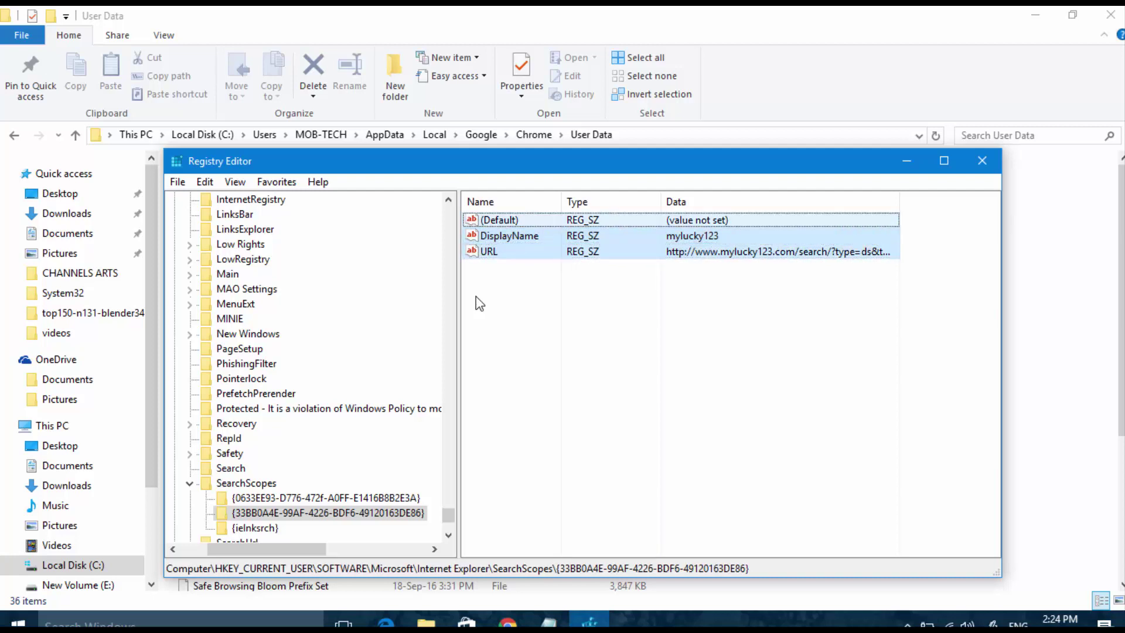
pyautogui.hotkey('ctrl', 'Down')
pyautogui.hotkey('shift', 'F10')
pyautogui.press('Down')
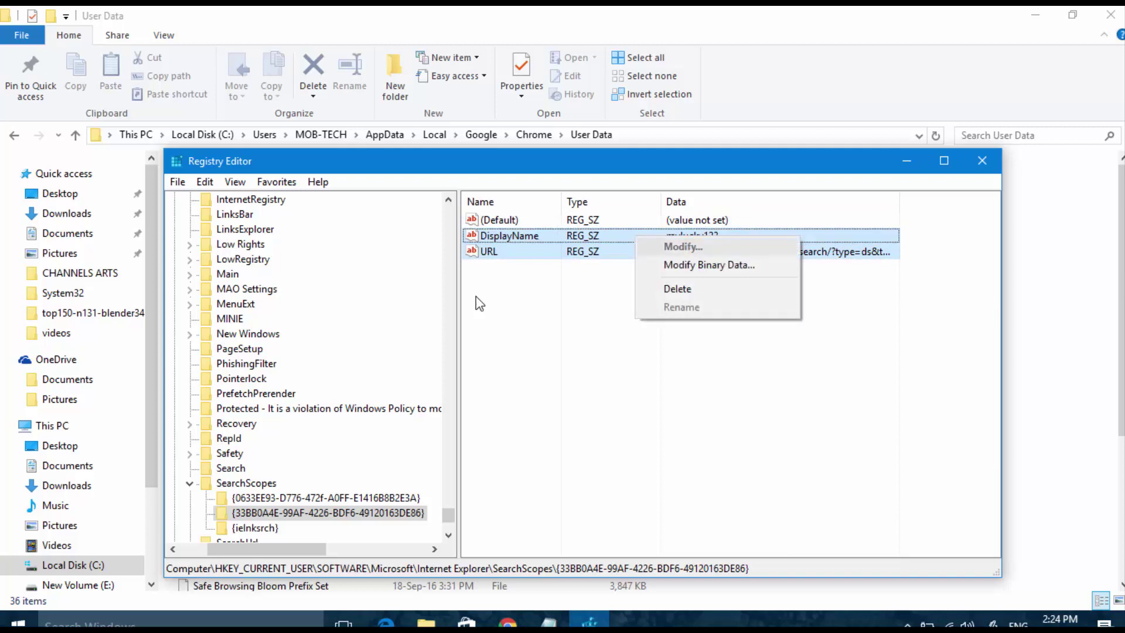
pyautogui.press('Down')
pyautogui.press('Down')
pyautogui.press('Return')
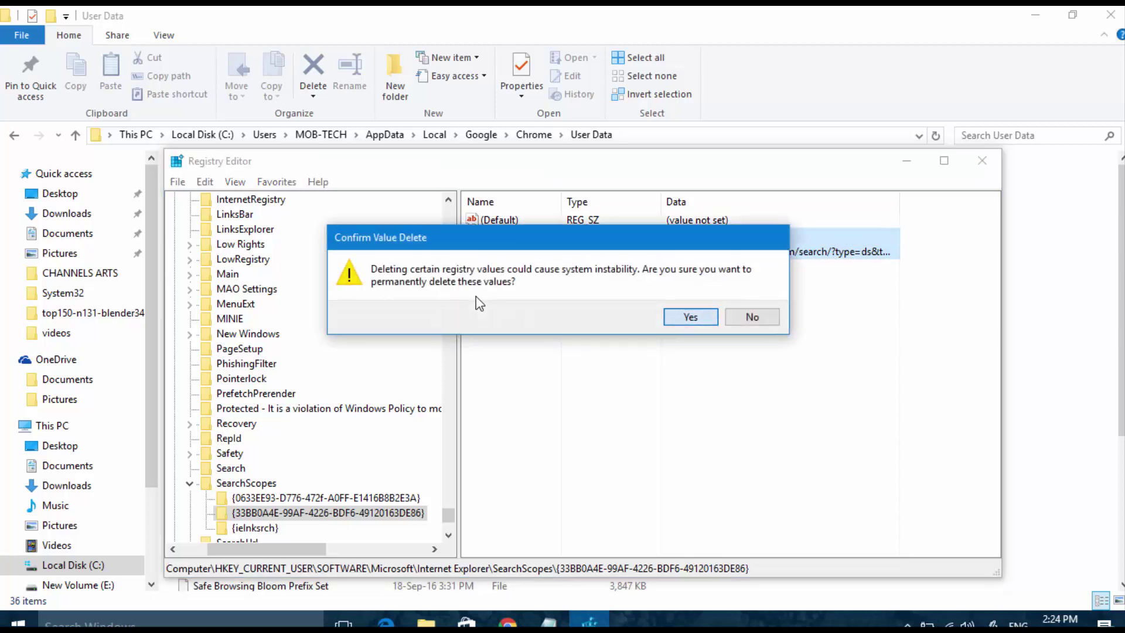
pyautogui.press('Return')
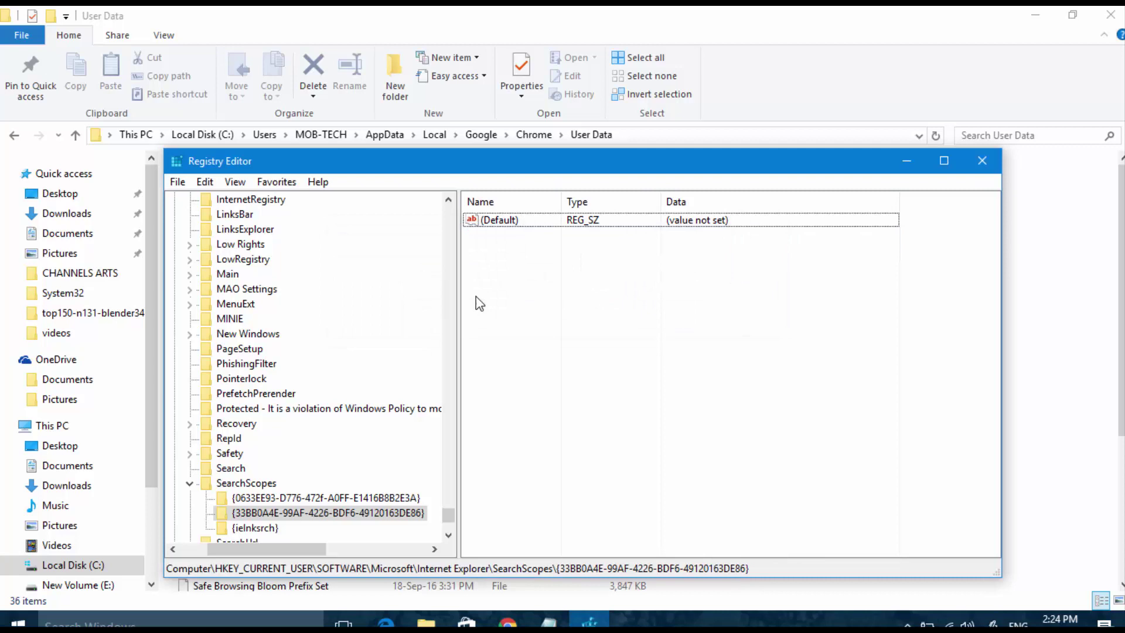
# Find the next "lucky" entry and delete the DisplayName value holding MY Lucky 123.txt from its RecentItems subkey.
pyautogui.hotkey('ctrl', 'f')
pyautogui.write('Seeky')
pyautogui.press('Return')
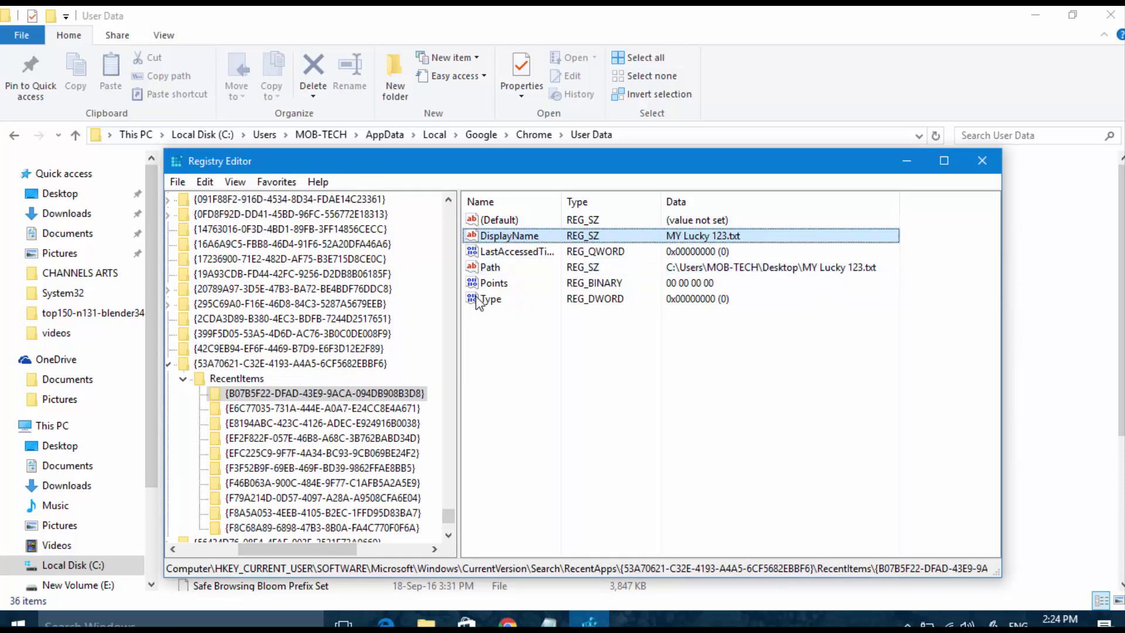
pyautogui.hotkey('shift', 'F10')
pyautogui.press('Down')
pyautogui.press('Down')
pyautogui.press('Down')
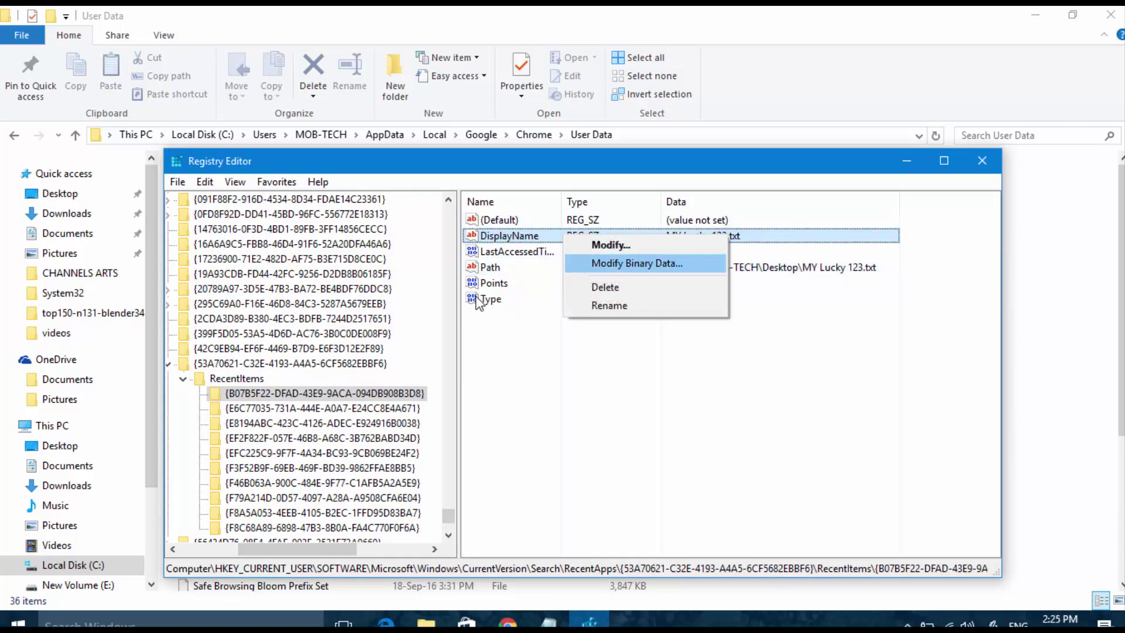
pyautogui.press('Return')
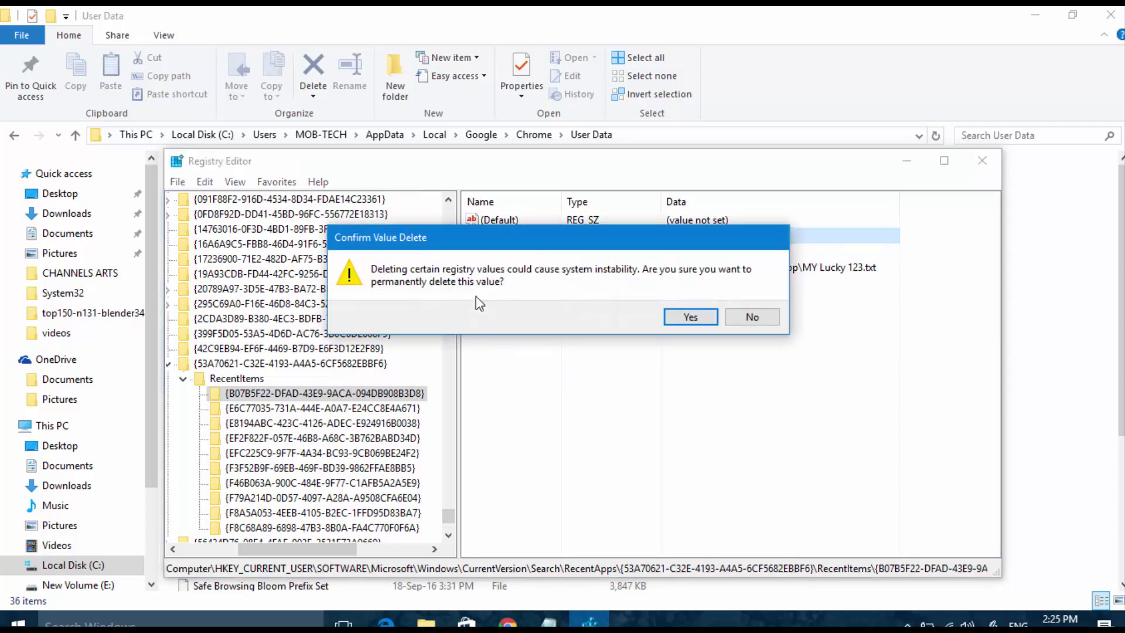
pyautogui.press('Return')
# Delete the Path value pointing to MY Lucky 123.txt from the same RecentItems subkey.
pyautogui.press('Down')
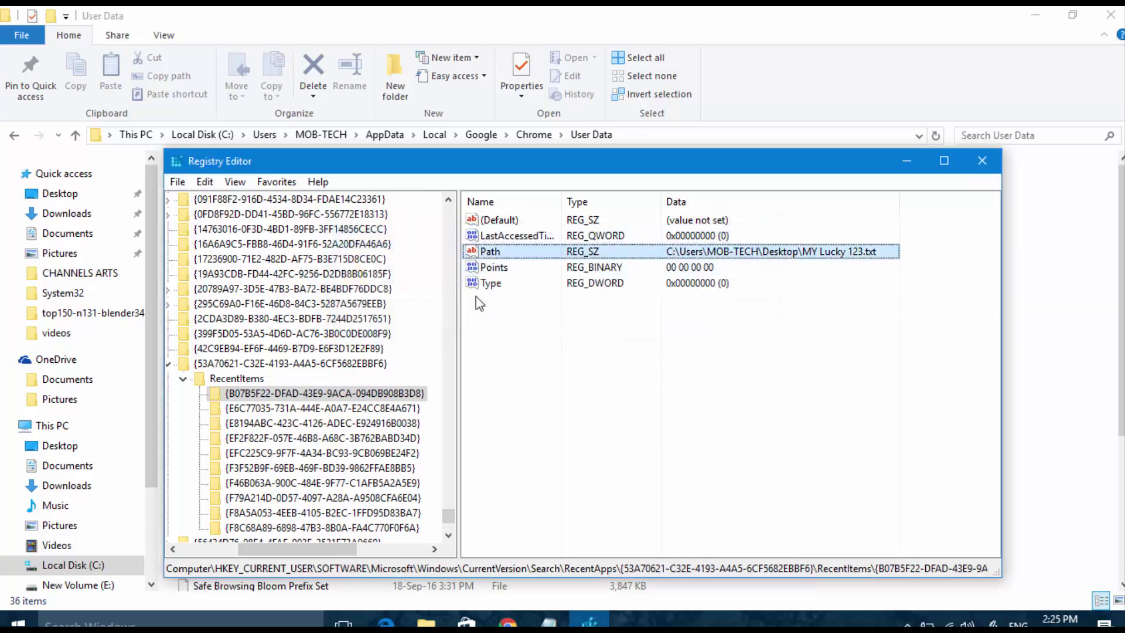
pyautogui.hotkey('shift', 'F10')
pyautogui.press('Down')
pyautogui.press('Down')
pyautogui.press('Return')
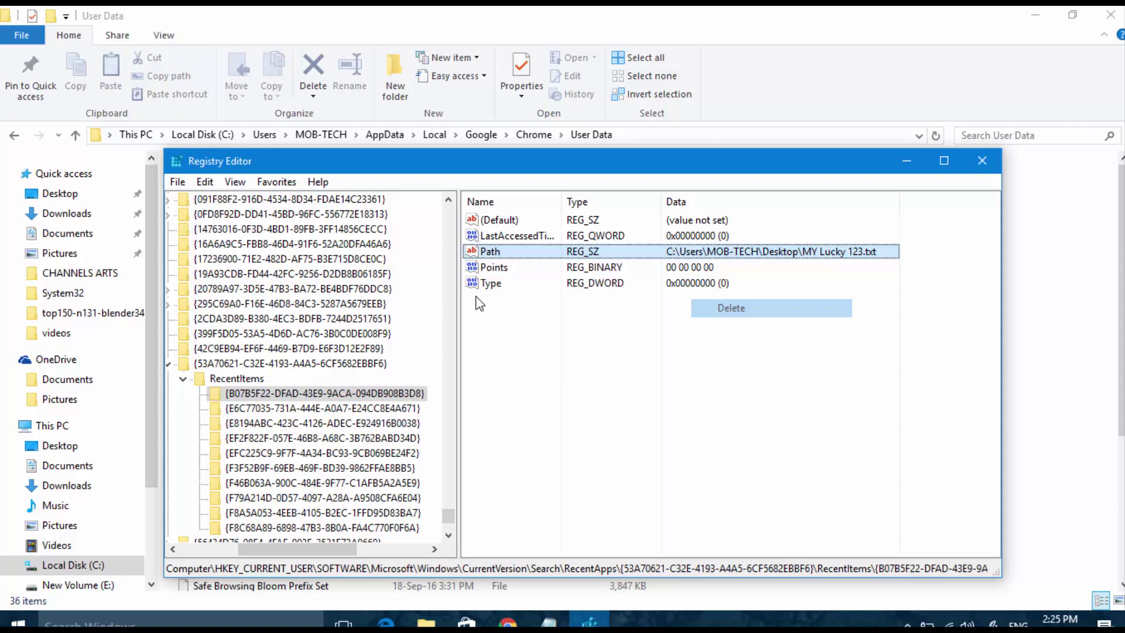
pyautogui.press('Return')
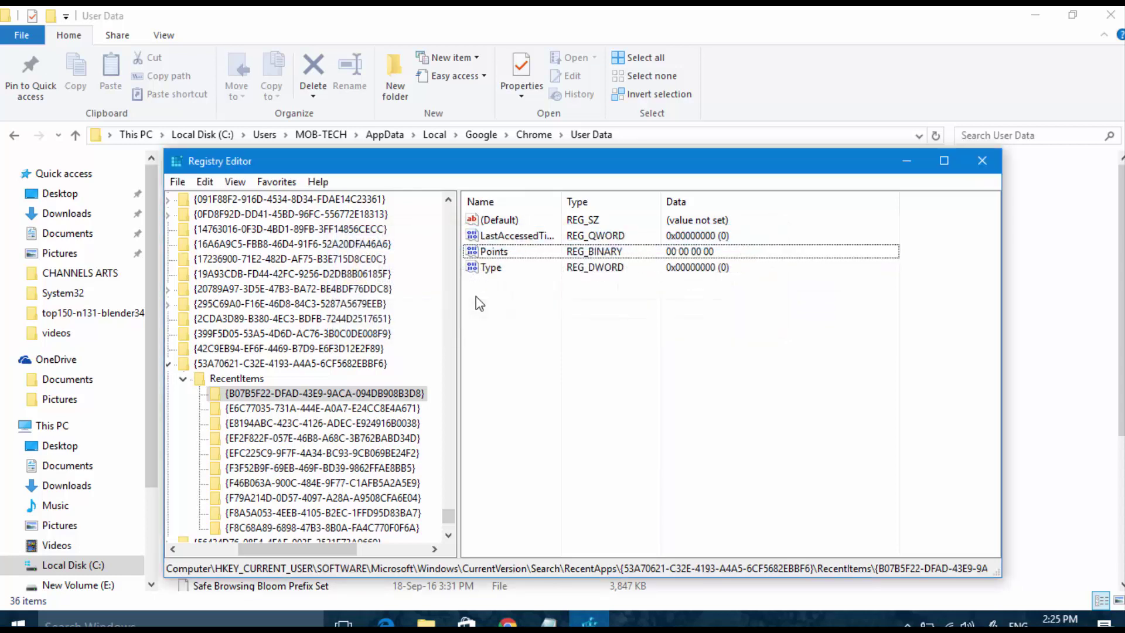
# Find the next "lucky" entry, then maximize the window and widen the Data column to read value 5 in UFH\SHC.
pyautogui.hotkey('ctrl', 'f')
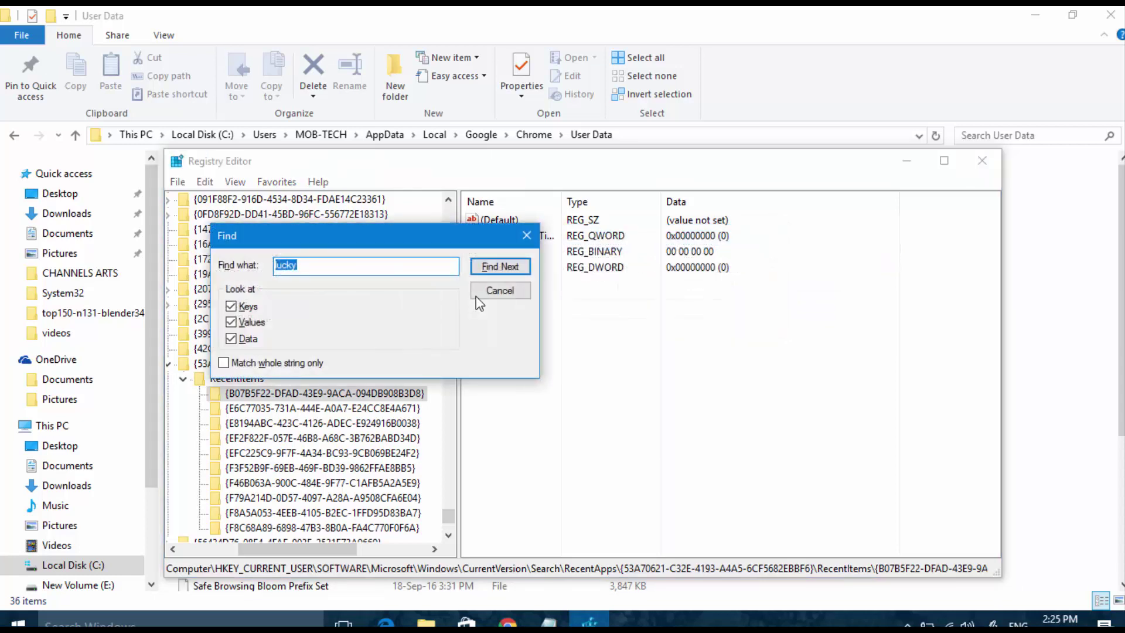
pyautogui.press('Return')
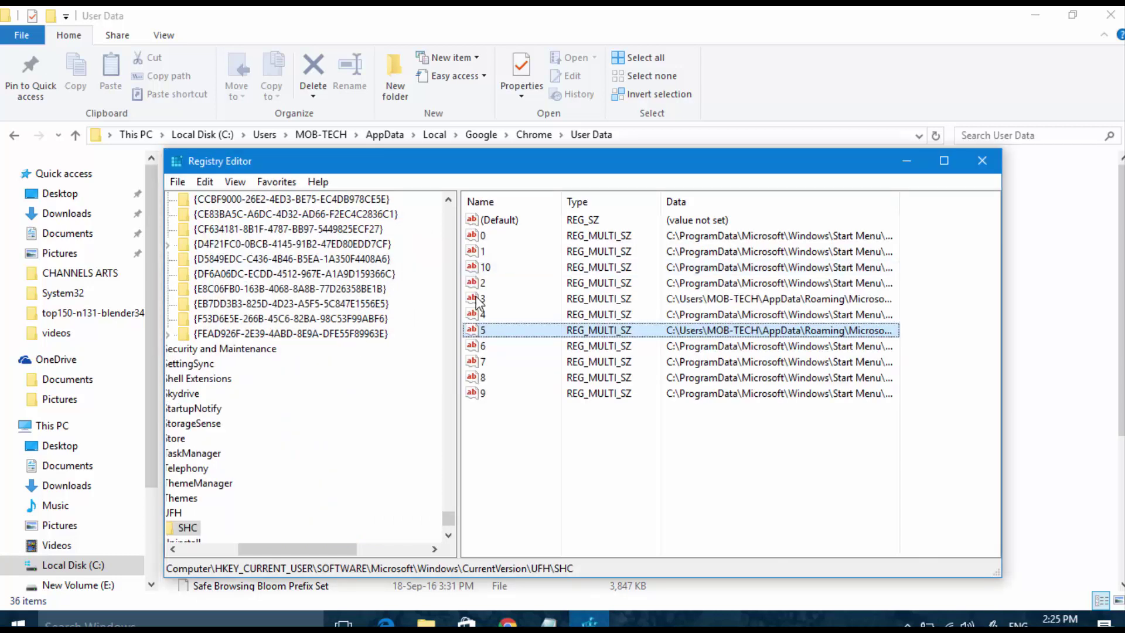
pyautogui.moveTo(661, 201); pyautogui.dragTo(608, 201)
pyautogui.click(944, 161)
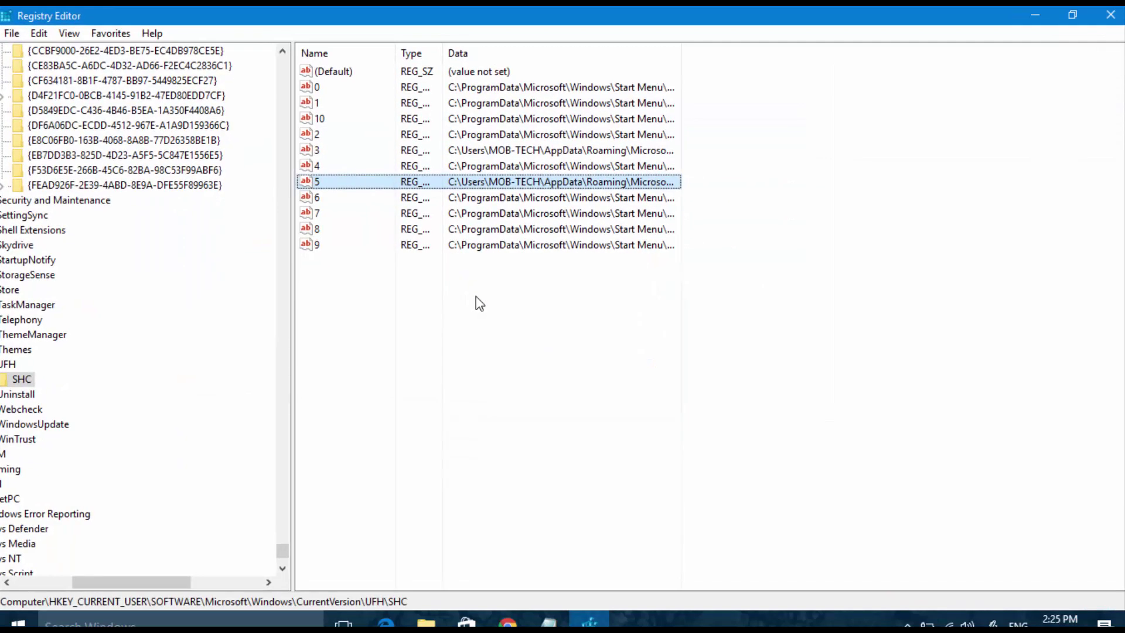
pyautogui.moveTo(681, 54); pyautogui.dragTo(1041, 53)
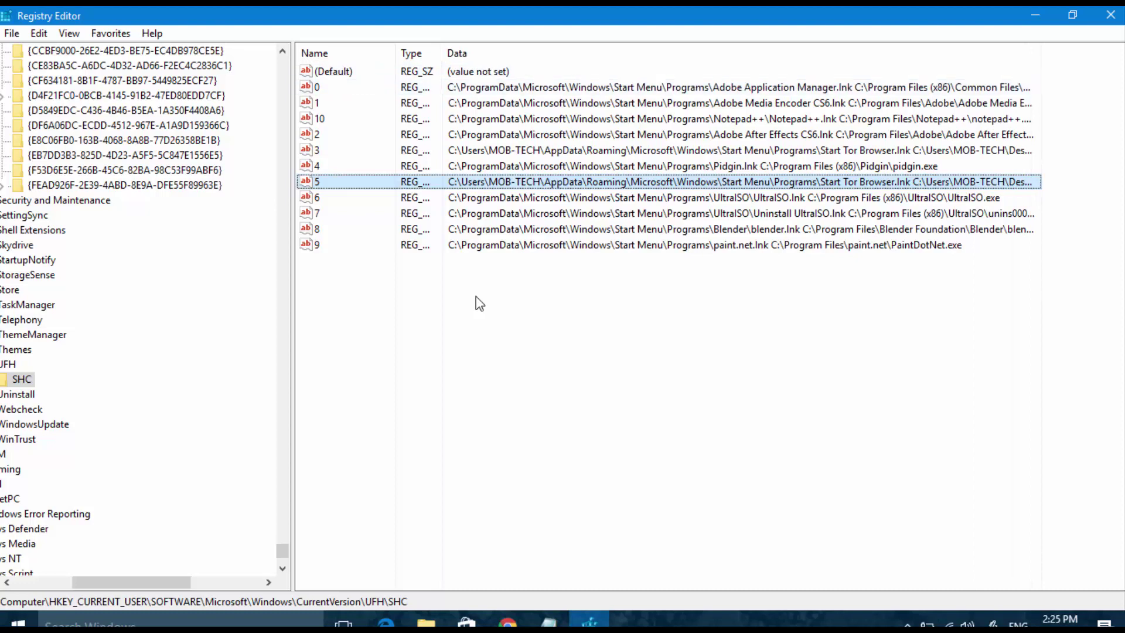
pyautogui.moveTo(442, 54); pyautogui.dragTo(395, 54)
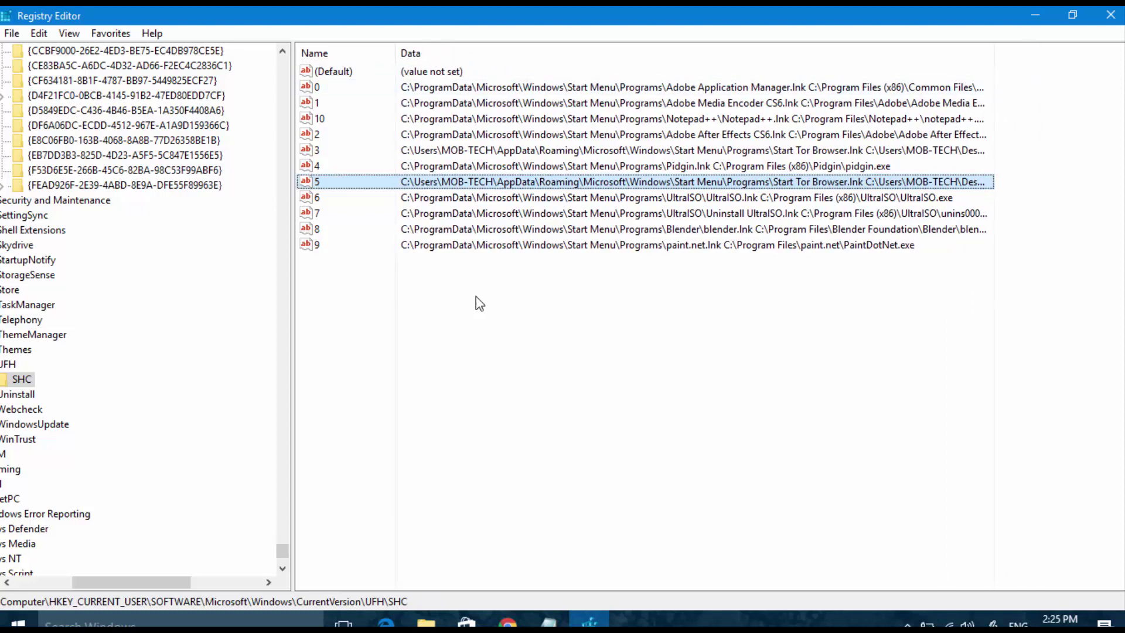
pyautogui.press('ctrl+KP_Add')
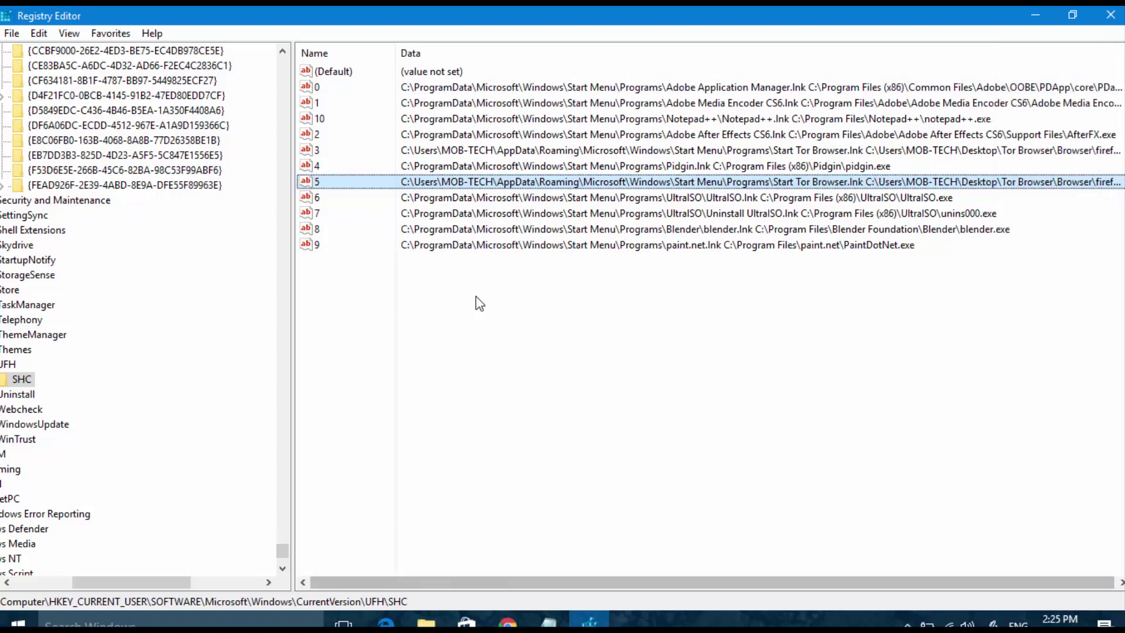
pyautogui.moveTo(712, 582); pyautogui.dragTo(713, 582)
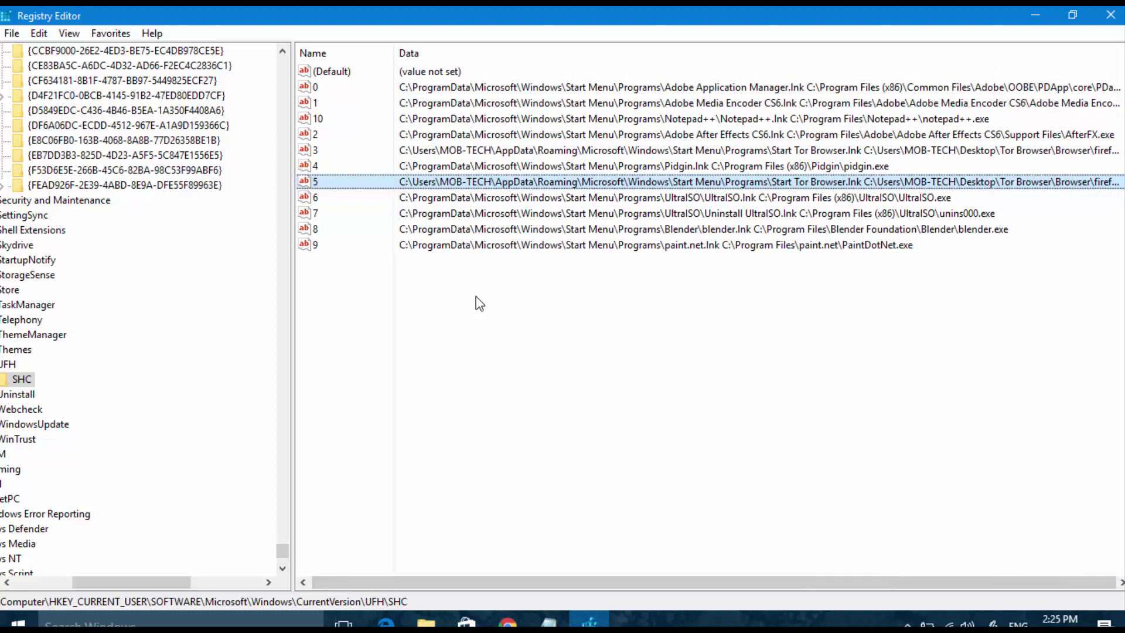
pyautogui.moveTo(1120, 54); pyautogui.dragTo(1124, 53)
pyautogui.moveTo(712, 582); pyautogui.dragTo(716, 582)
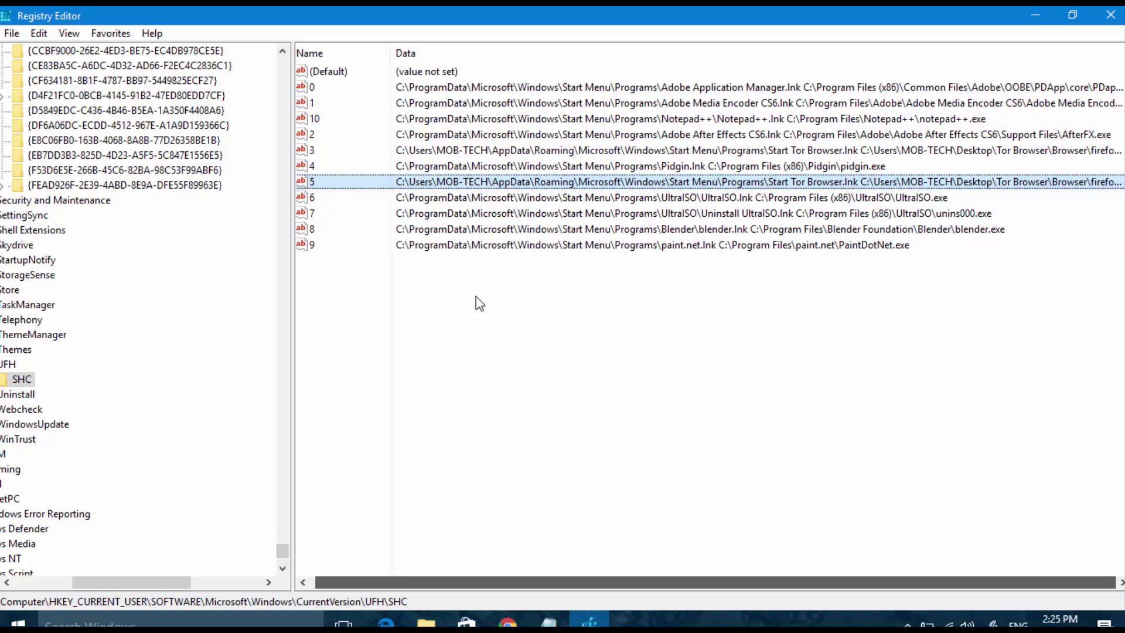
# Delete value 5, the Start Tor Browser shortcut entry, from the UFH\SHC key.
pyautogui.press('F2')
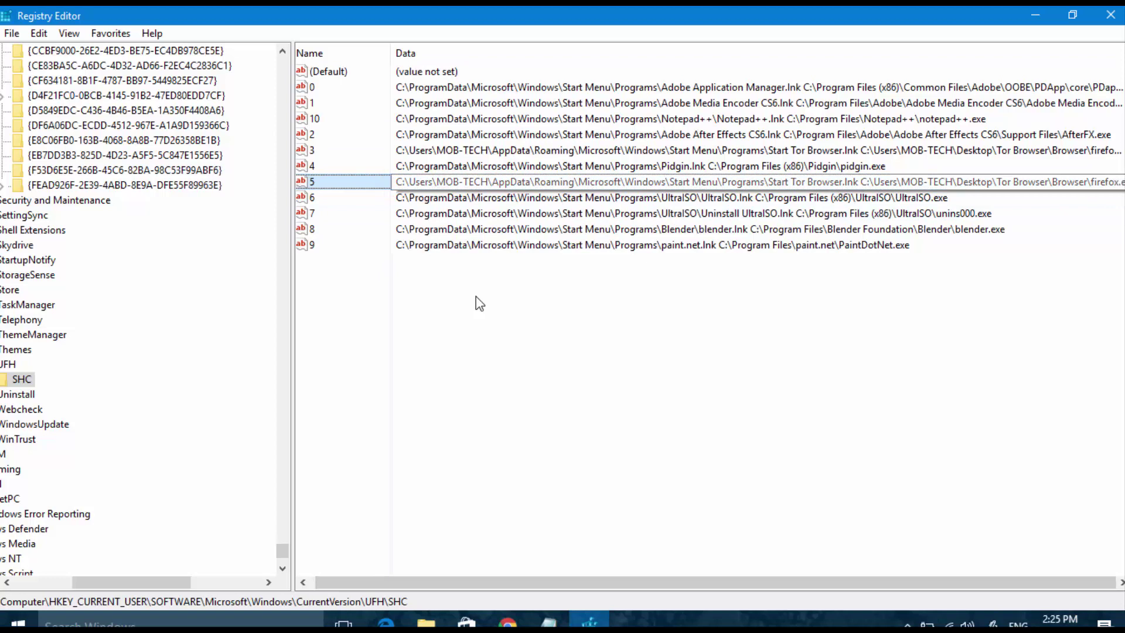
pyautogui.hotkey('shift', 'F10')
pyautogui.press('Down')
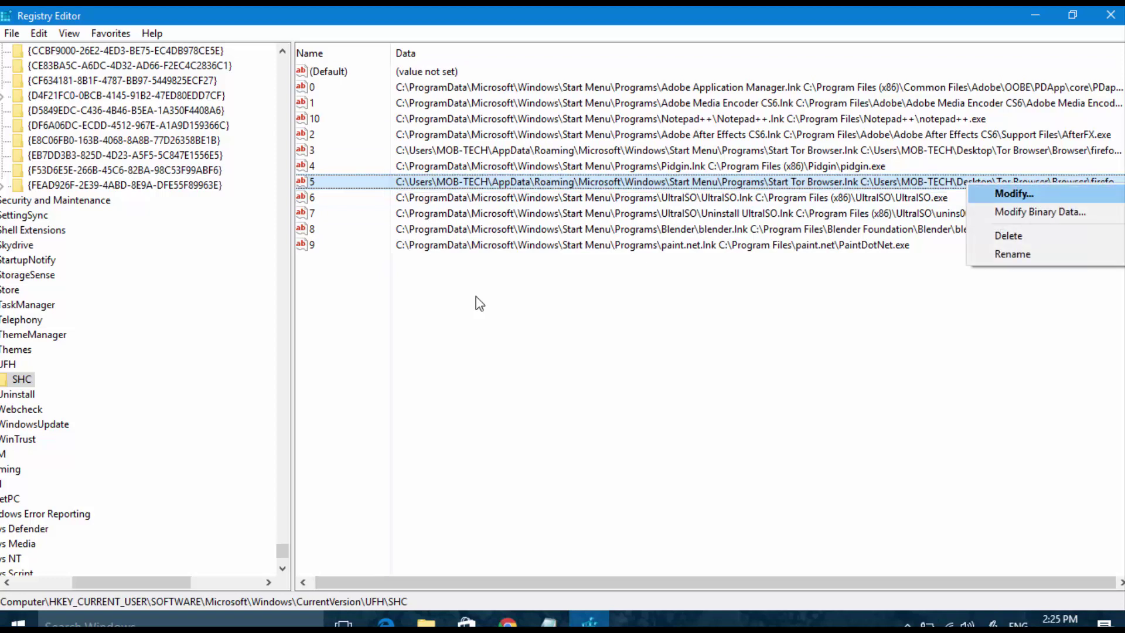
pyautogui.press('Down')
pyautogui.press('Down')
pyautogui.press('Return')
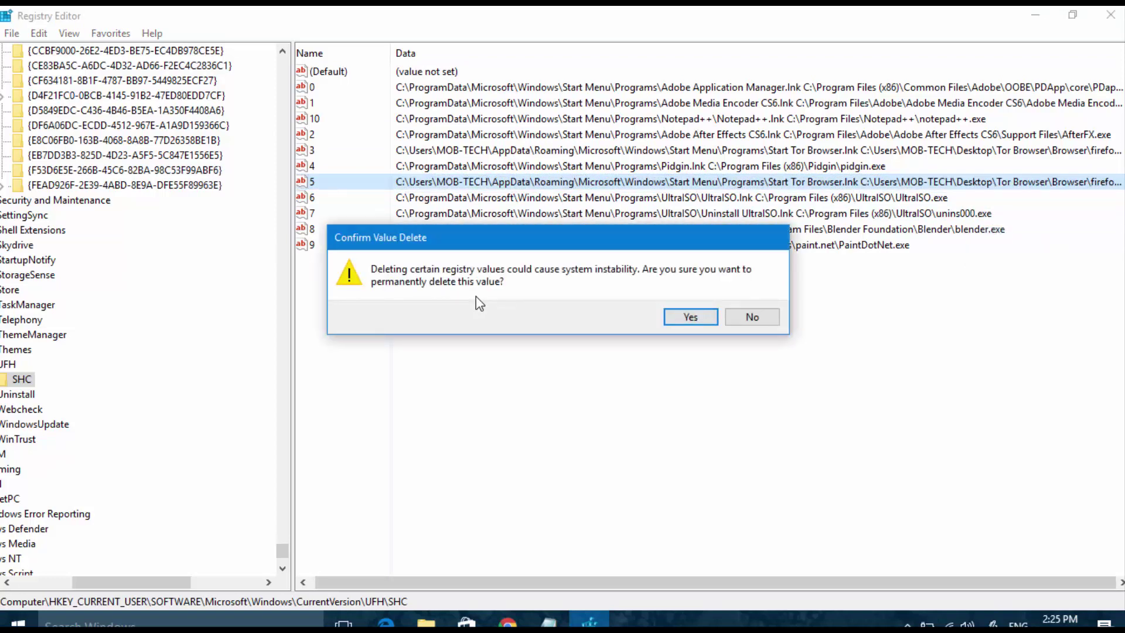
pyautogui.press('Return')
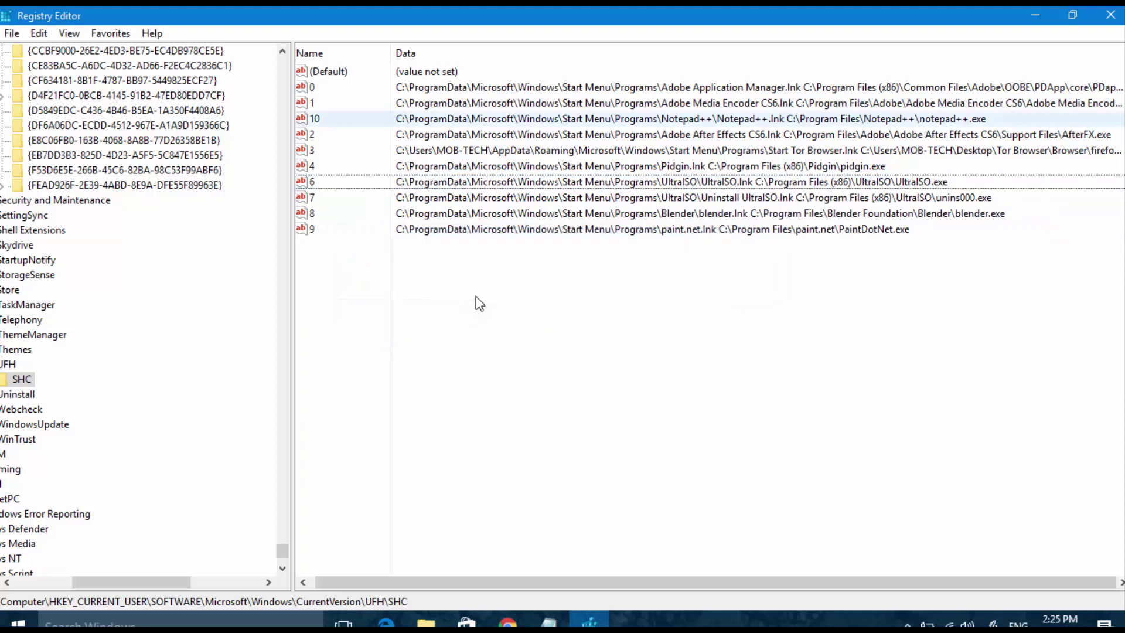
# Find the next "lucky" entry and delete the default value with the mylucky123.com address from IEXPLORE.EXE\shell\open\command.
pyautogui.hotkey('ctrl', 'f')
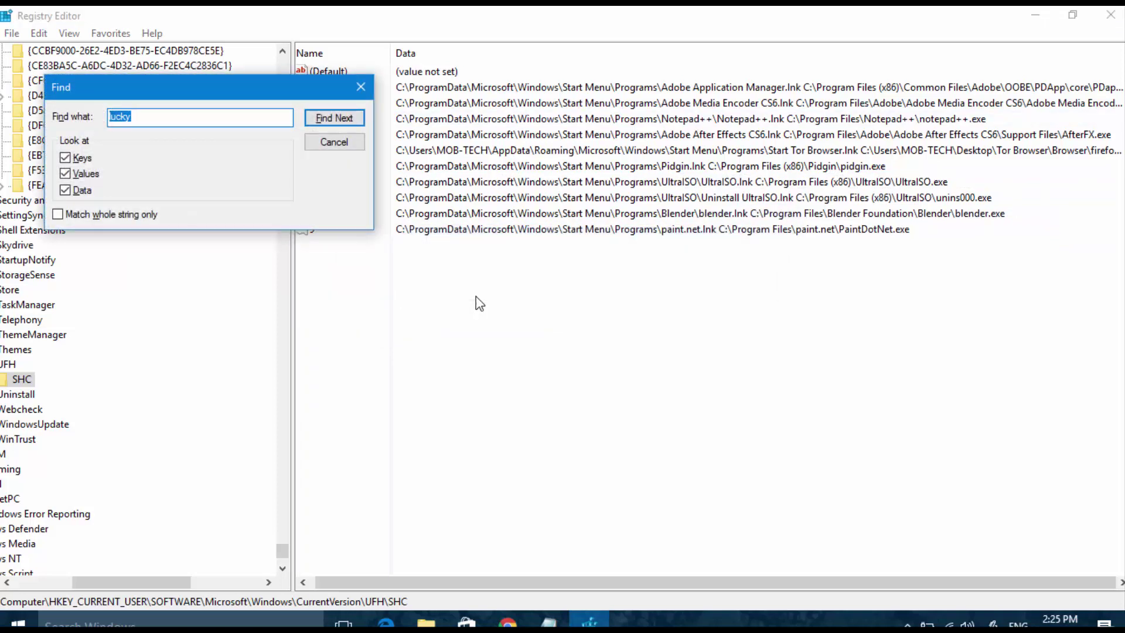
pyautogui.press('Return')
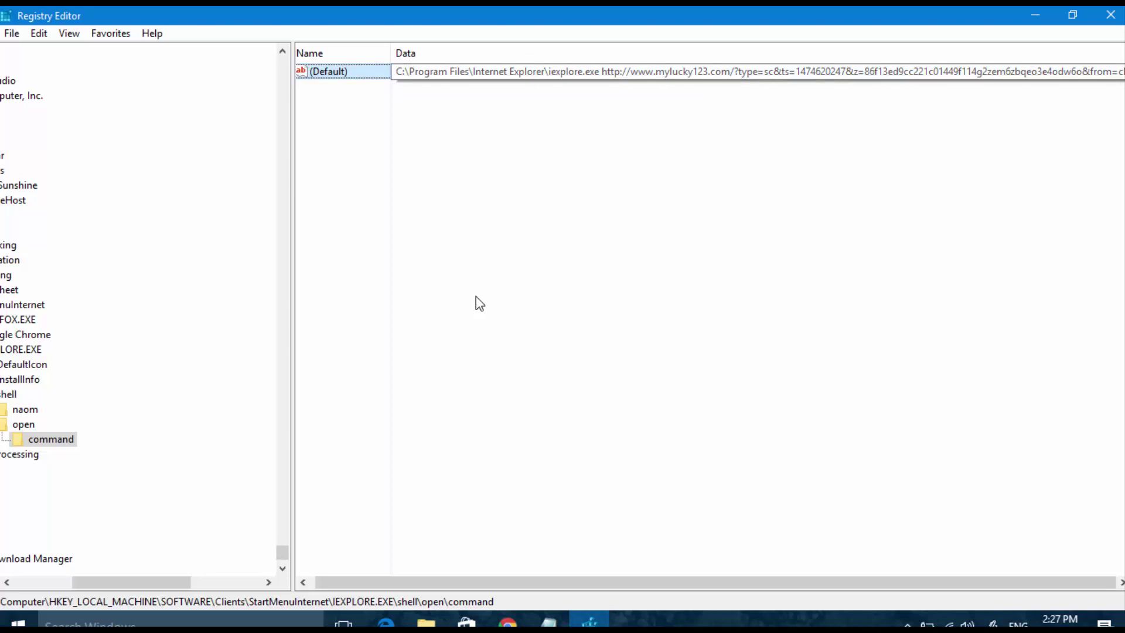
pyautogui.hotkey('shift', 'F10')
pyautogui.press('Down')
pyautogui.press('Down')
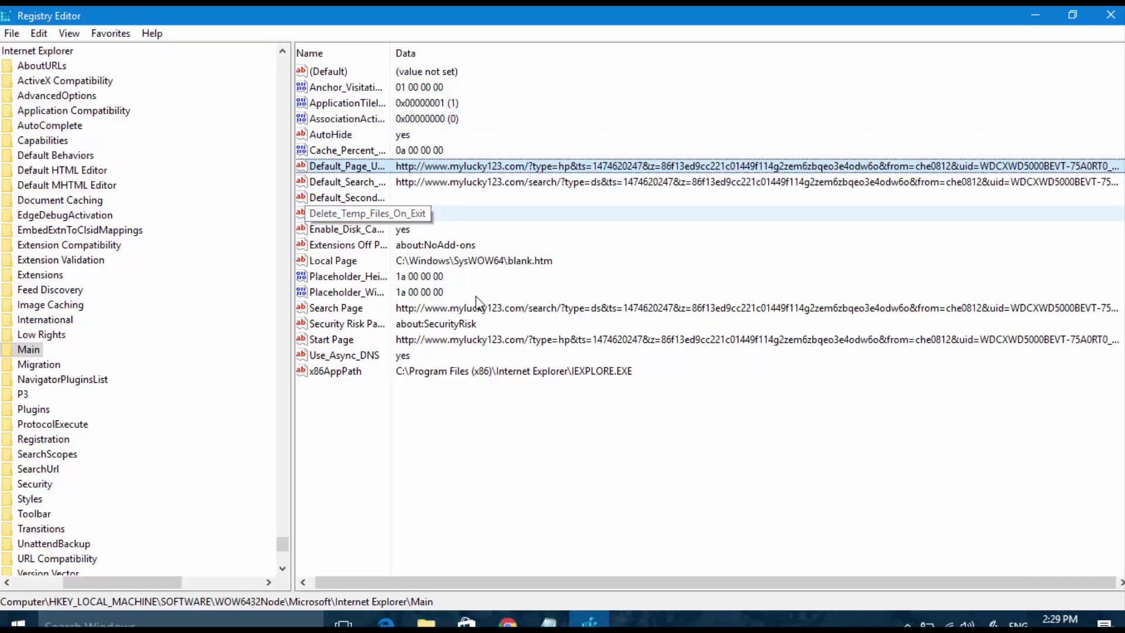
# Delete the default page, default search, Search Page and Start Page values holding mylucky123.com addresses from WOW6432Node\Microsoft\Internet Explorer\Main.
pyautogui.hotkey('shift', 'Down')
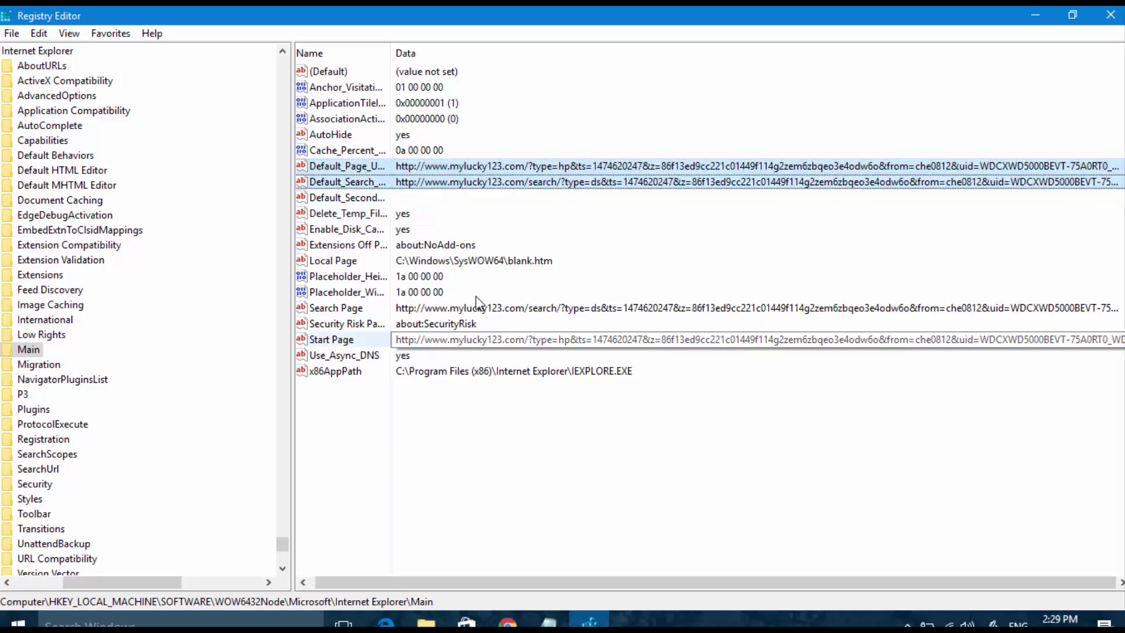
pyautogui.keyDown('ctrl'); pyautogui.click(479, 323); pyautogui.keyUp('ctrl')
pyautogui.keyDown('ctrl'); pyautogui.click(479, 309); pyautogui.keyUp('ctrl')
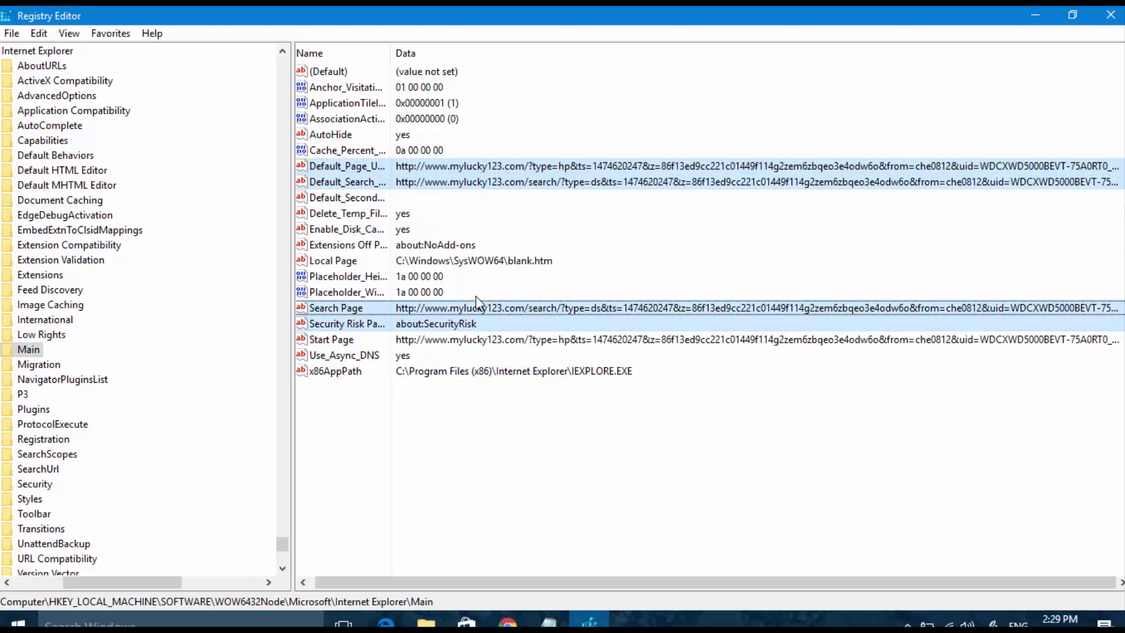
pyautogui.keyDown('ctrl'); pyautogui.click(479, 339); pyautogui.keyUp('ctrl')
pyautogui.hotkey('ctrl', 'Up')
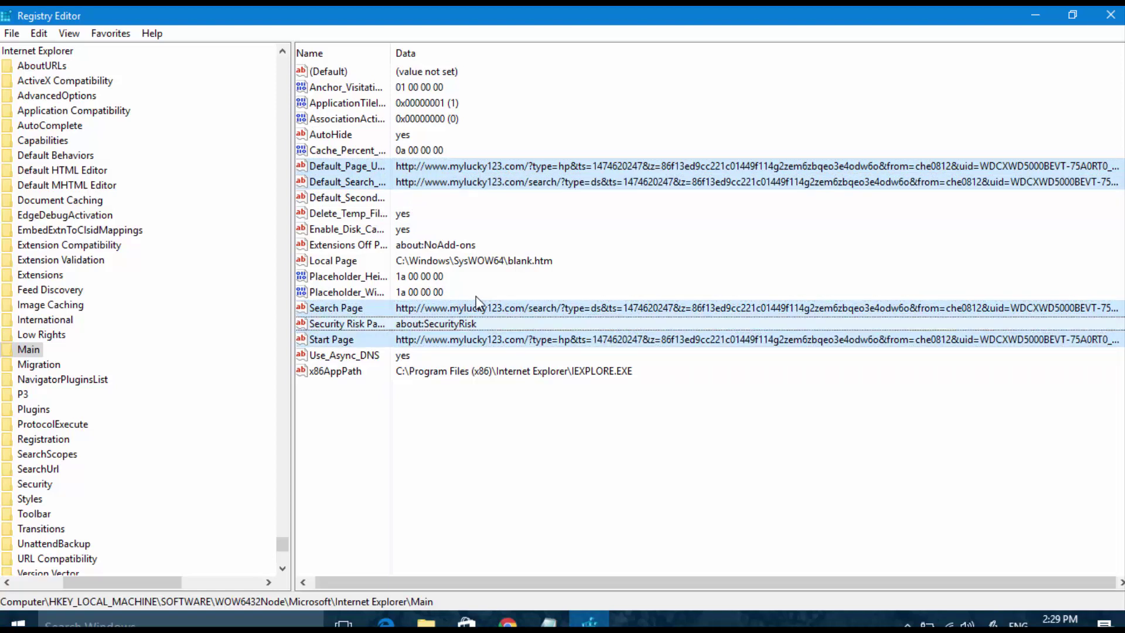
pyautogui.hotkey('ctrl', 'space')
pyautogui.hotkey('shift', 'F10')
pyautogui.press('Down')
pyautogui.press('Down')
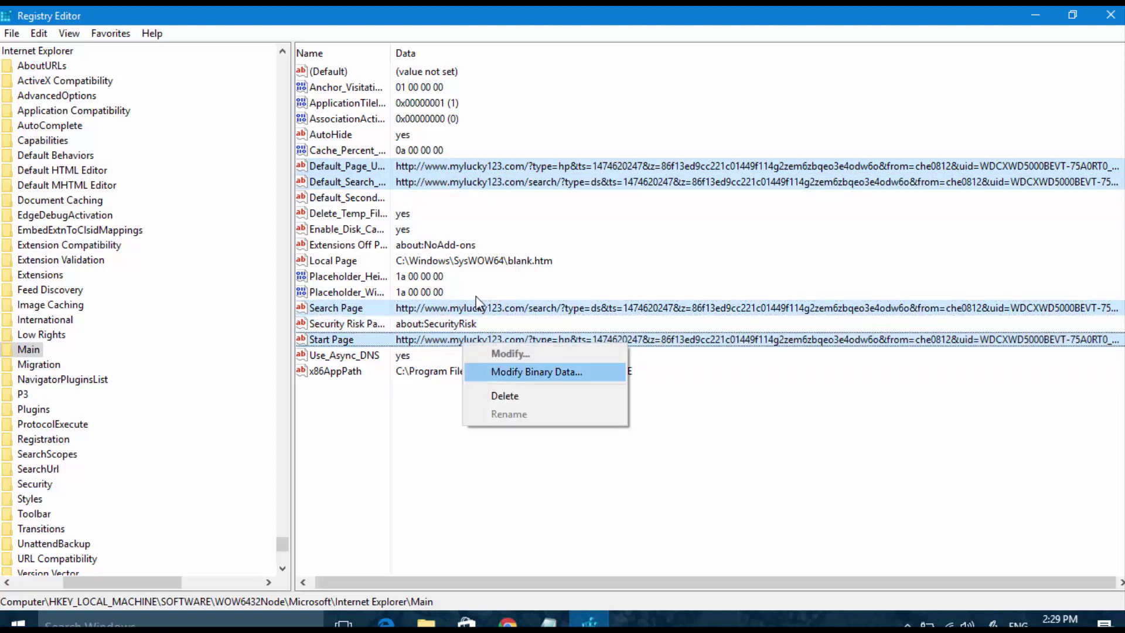
pyautogui.press('Down')
pyautogui.press('Return')
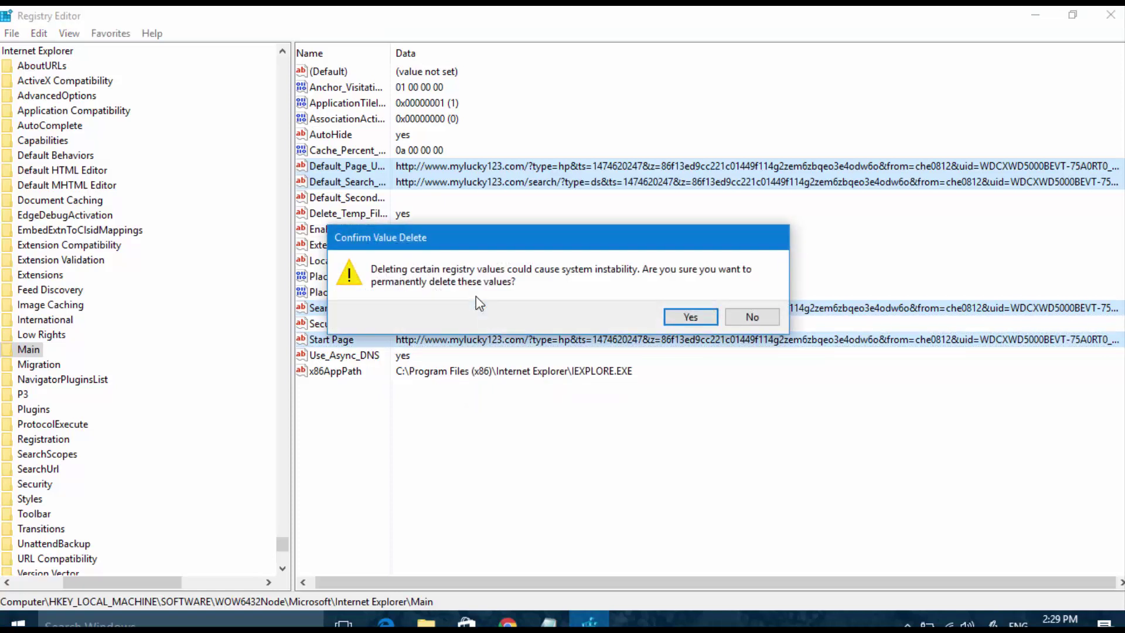
pyautogui.press('Return')
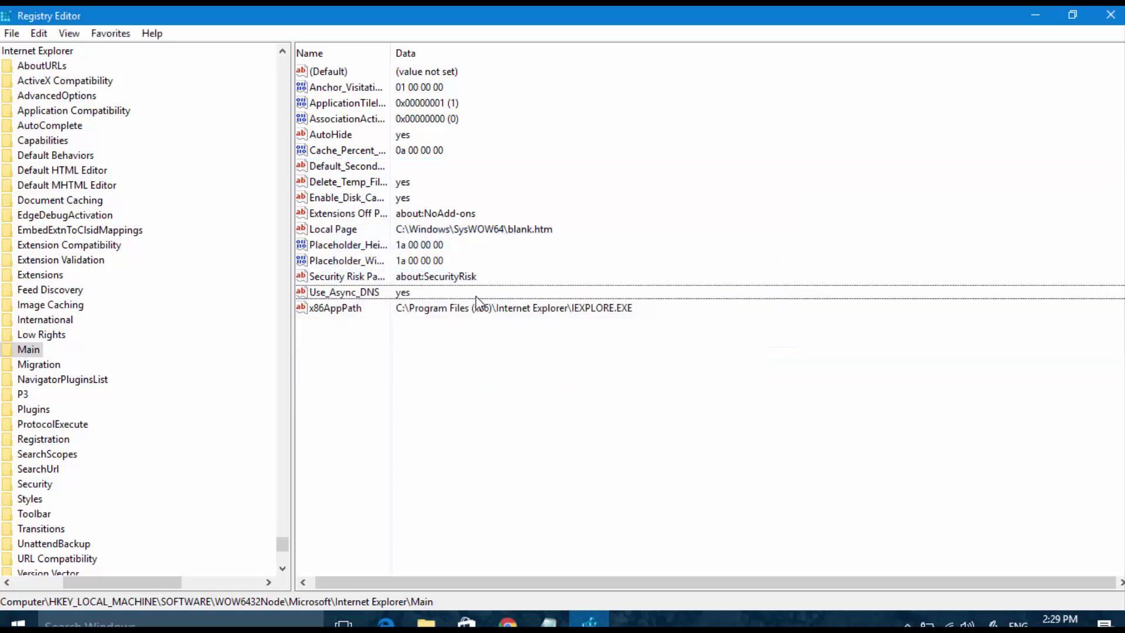
# Find the next "lucky" entry and delete the DisplayName and URL values from SearchScopes\{33BB0A4E-99AF-4226-BDF6-49120163DE86}.
pyautogui.hotkey('ctrl', 'f')
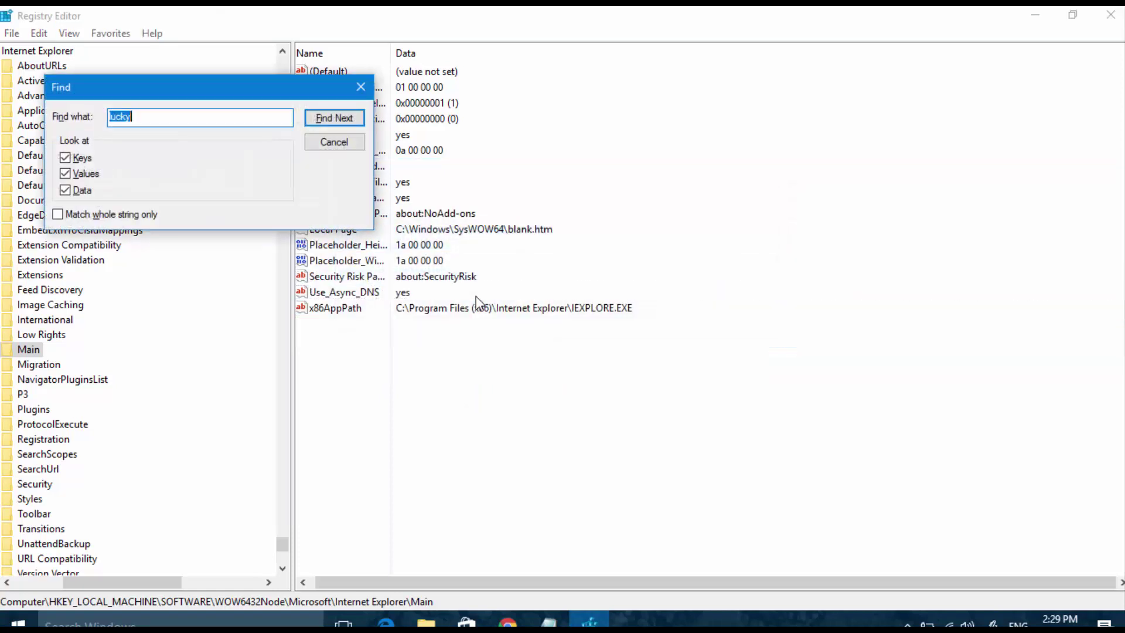
pyautogui.press('Return')
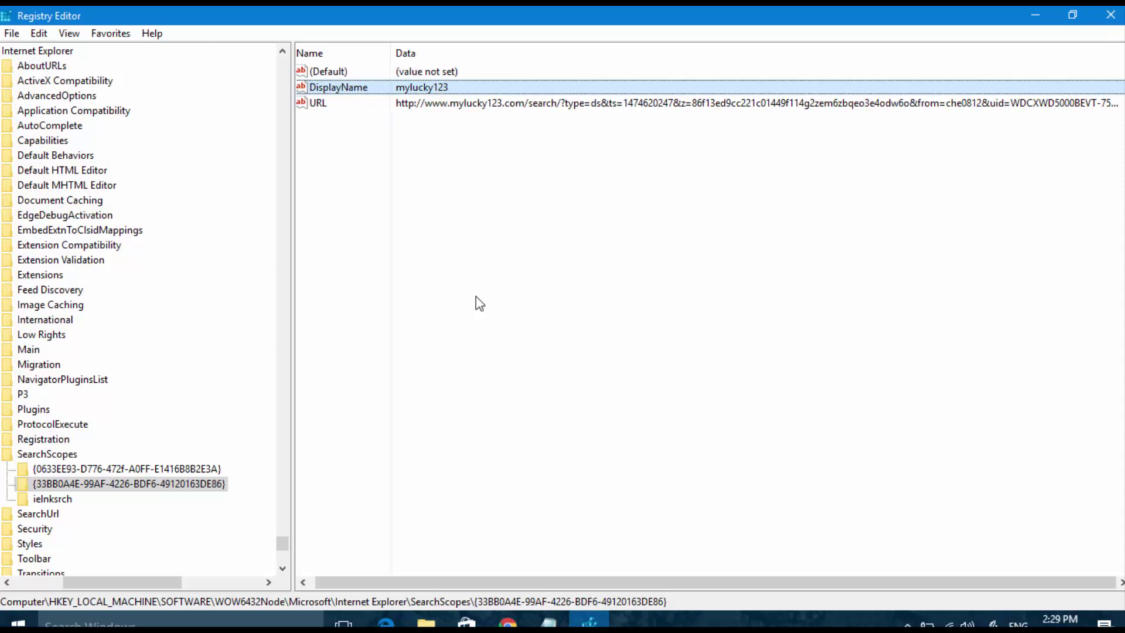
pyautogui.hotkey('shift', 'Down')
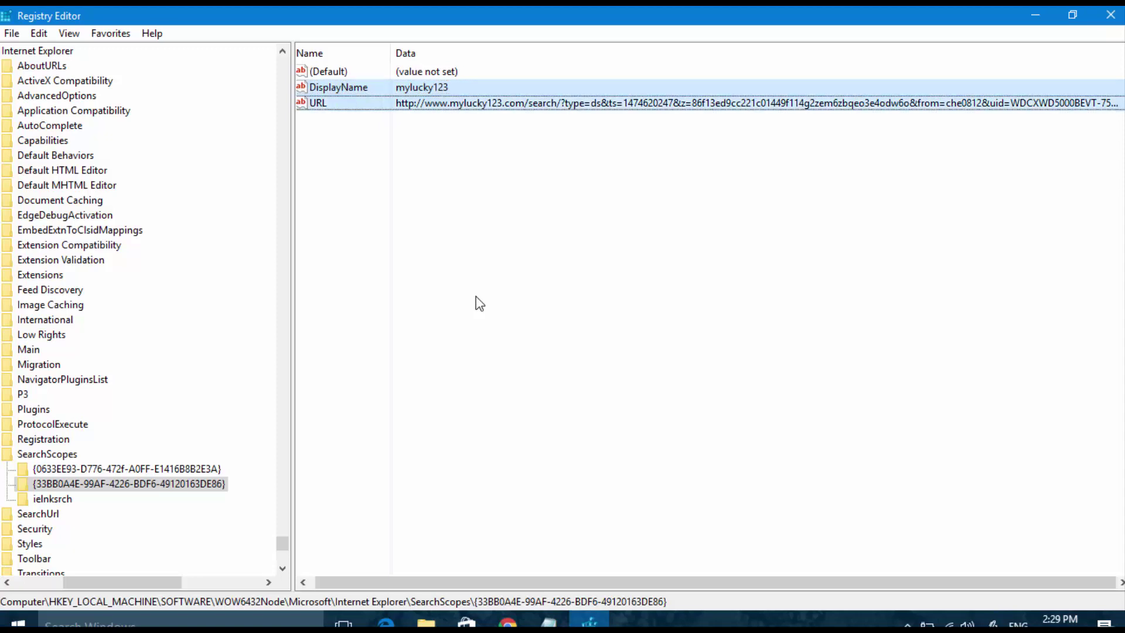
pyautogui.hotkey('shift', 'F10')
pyautogui.press('Down')
pyautogui.press('Return')
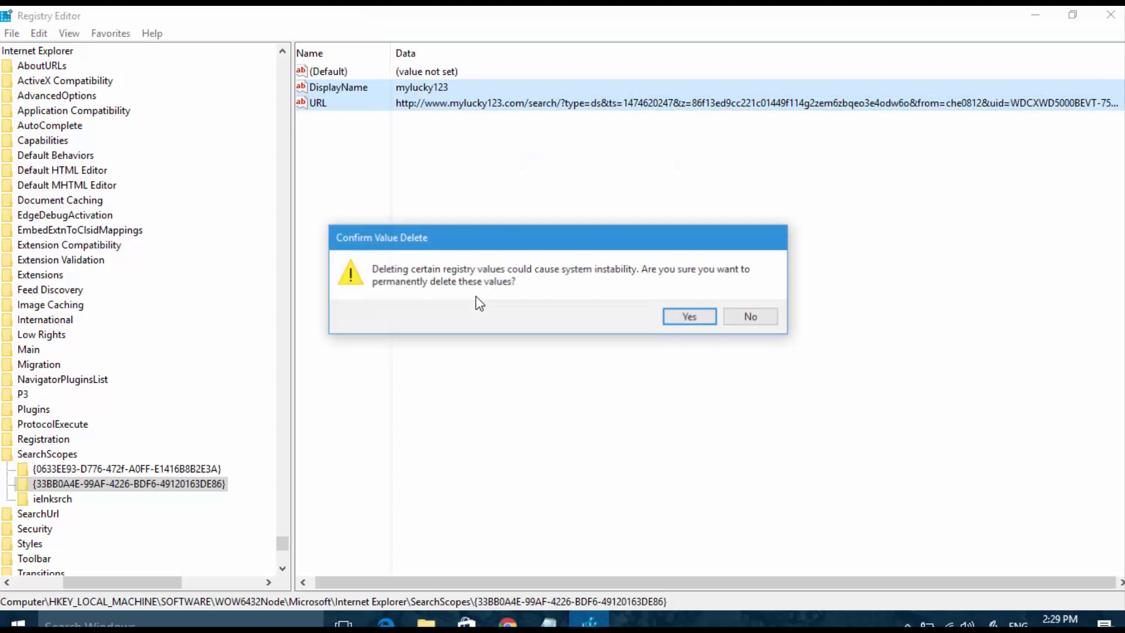
pyautogui.press('Return')
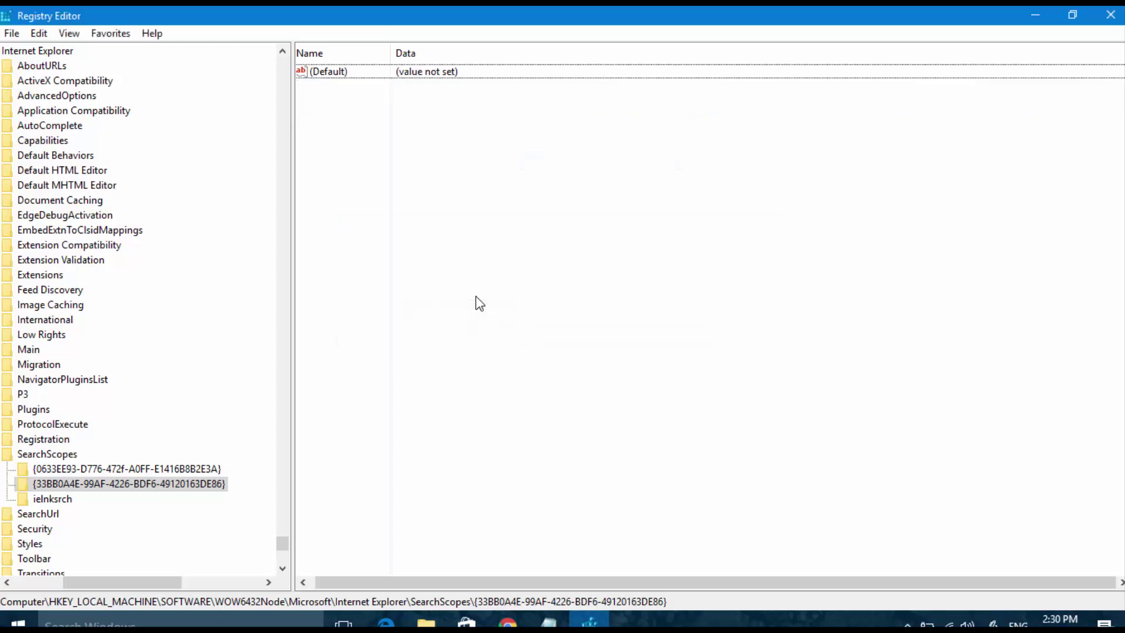
# Find the next "lucky" entry and delete the mylucky123Software key with its subkeys from HKEY_LOCAL_MACHINE\SOFTWARE\WOW6432Node.
pyautogui.hotkey('ctrl', 'f')
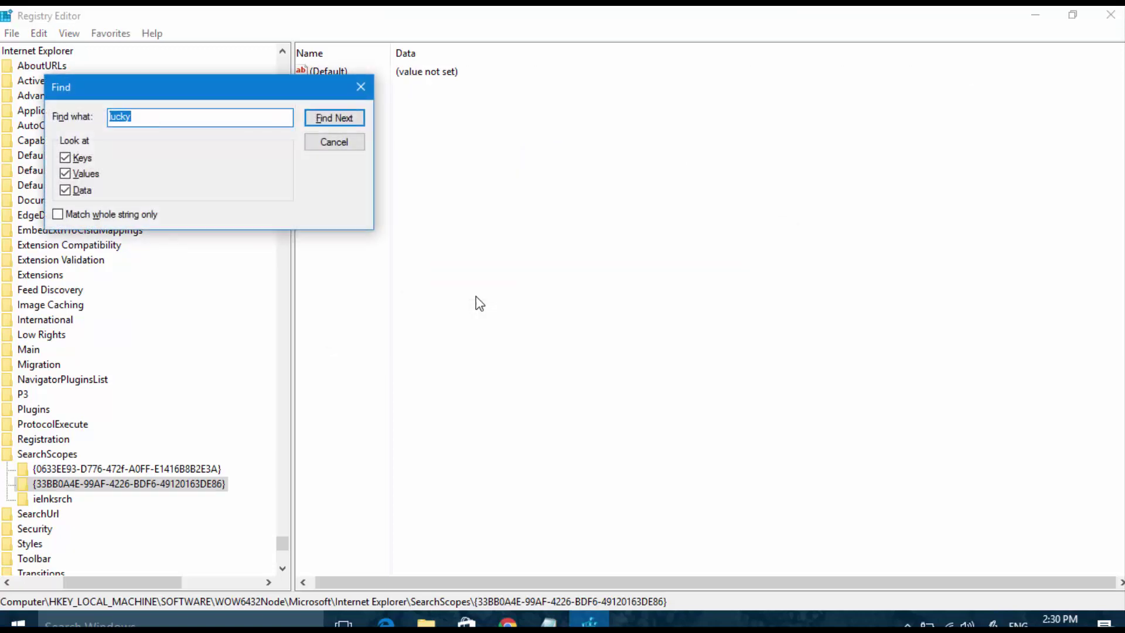
pyautogui.write('Softy')
pyautogui.press('Return')
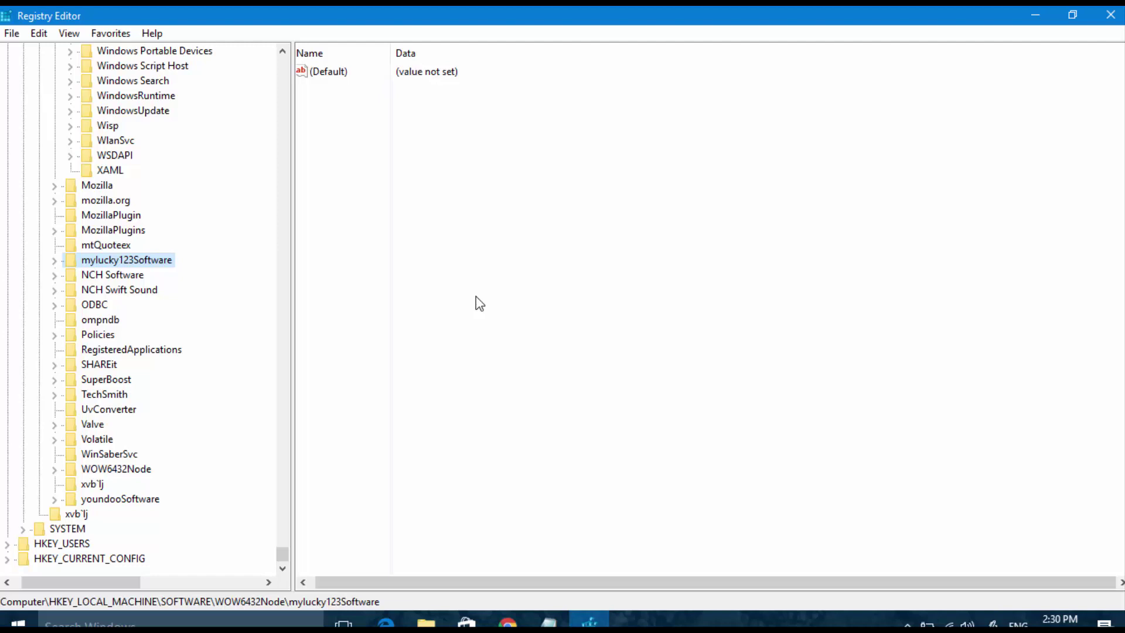
pyautogui.hotkey('shift', 'F10')
pyautogui.press('Down')
pyautogui.press('Down')
pyautogui.press('Down')
pyautogui.press('Down')
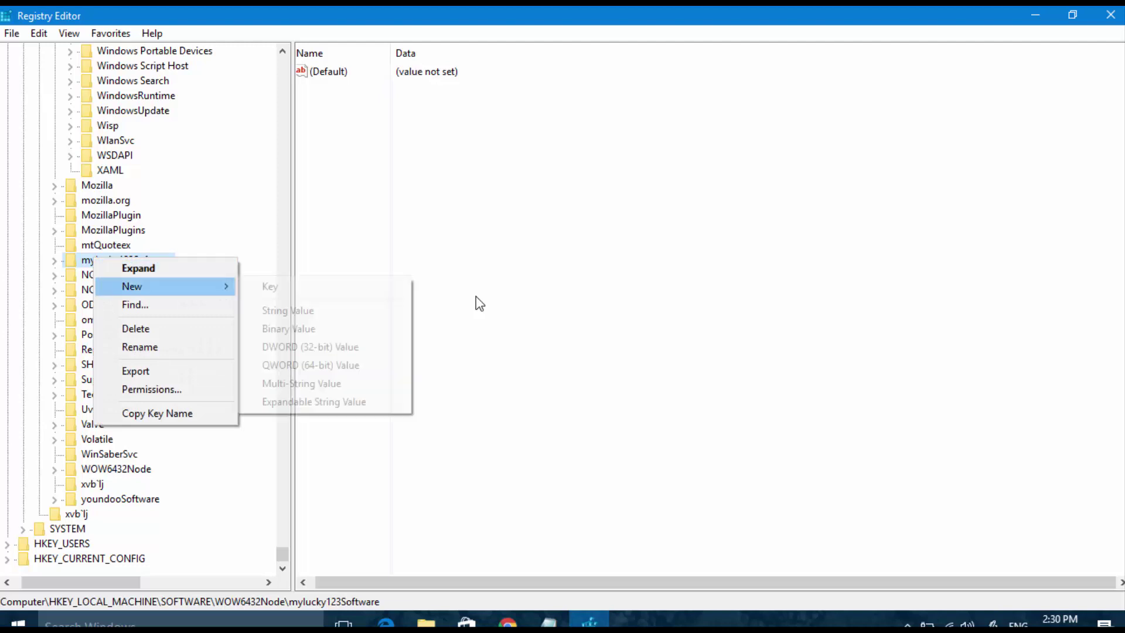
pyautogui.press('Return')
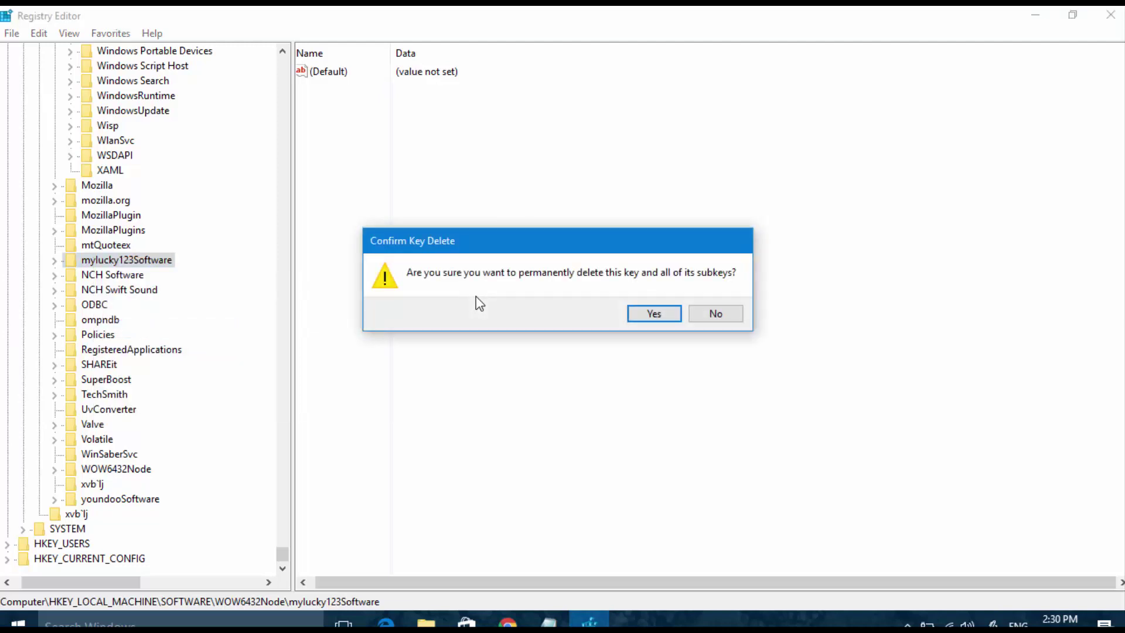
pyautogui.press('Return')
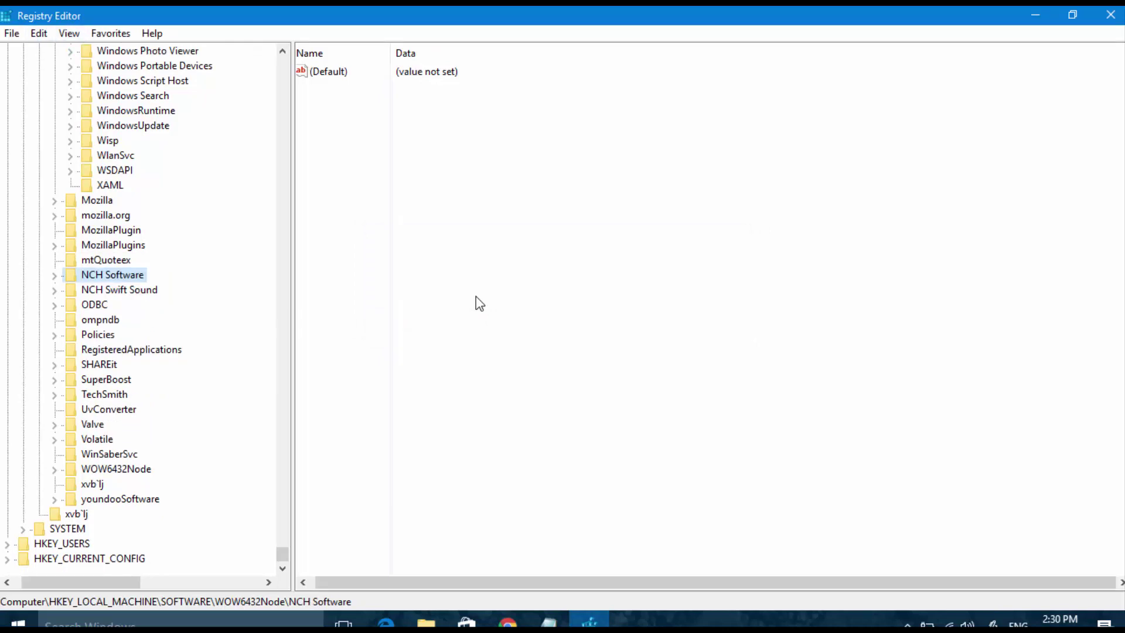
# Search the rest of the registry for any remaining "lucky" entries.
pyautogui.hotkey('ctrl', 'f')
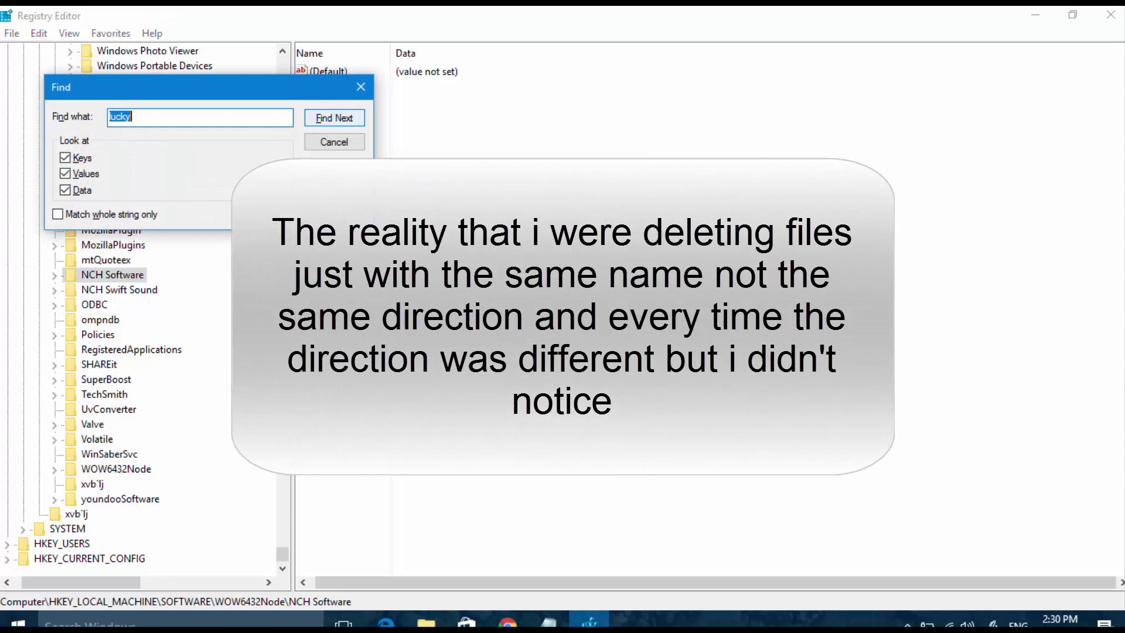
pyautogui.press('Return')
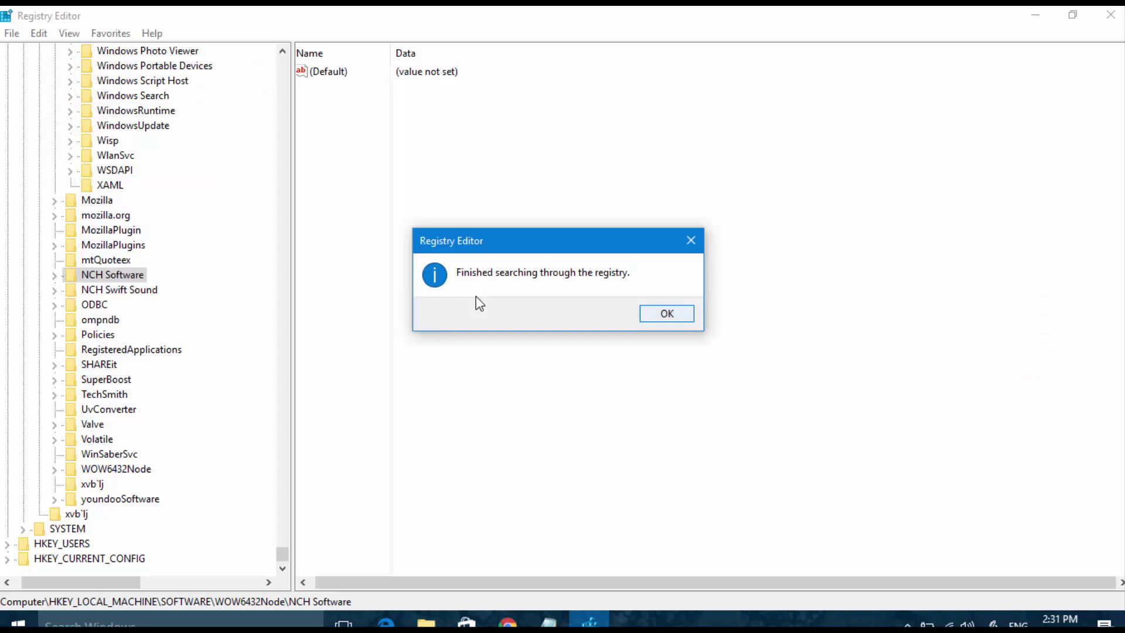
pyautogui.press('Return')
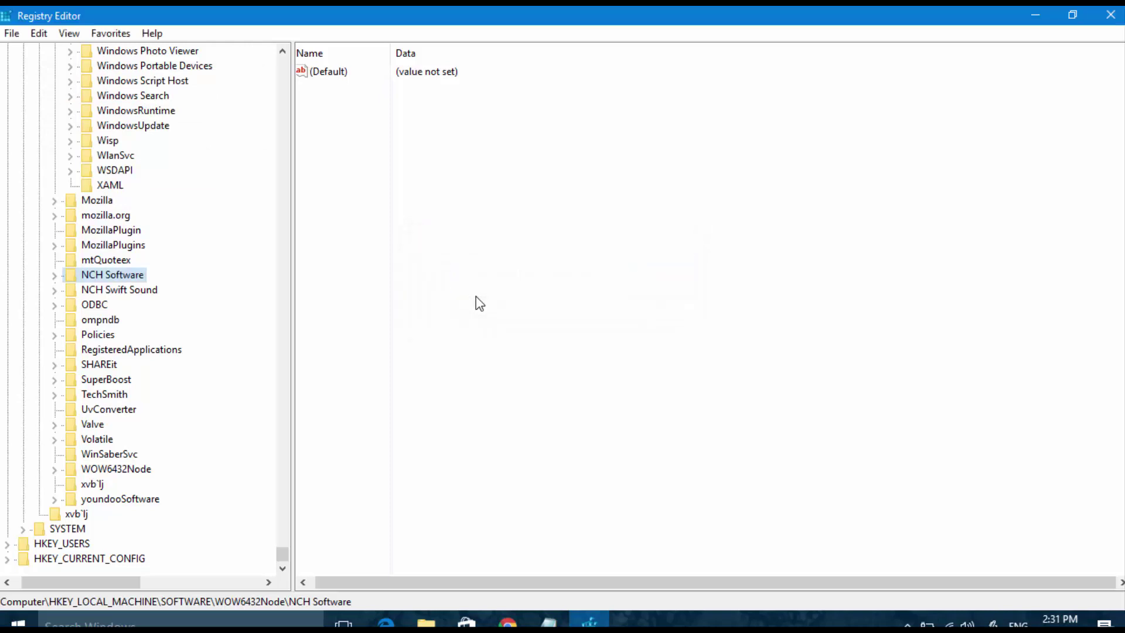
# Close the Registry Editor and the User Data folder window to return to the desktop.
pyautogui.press('super+Down')
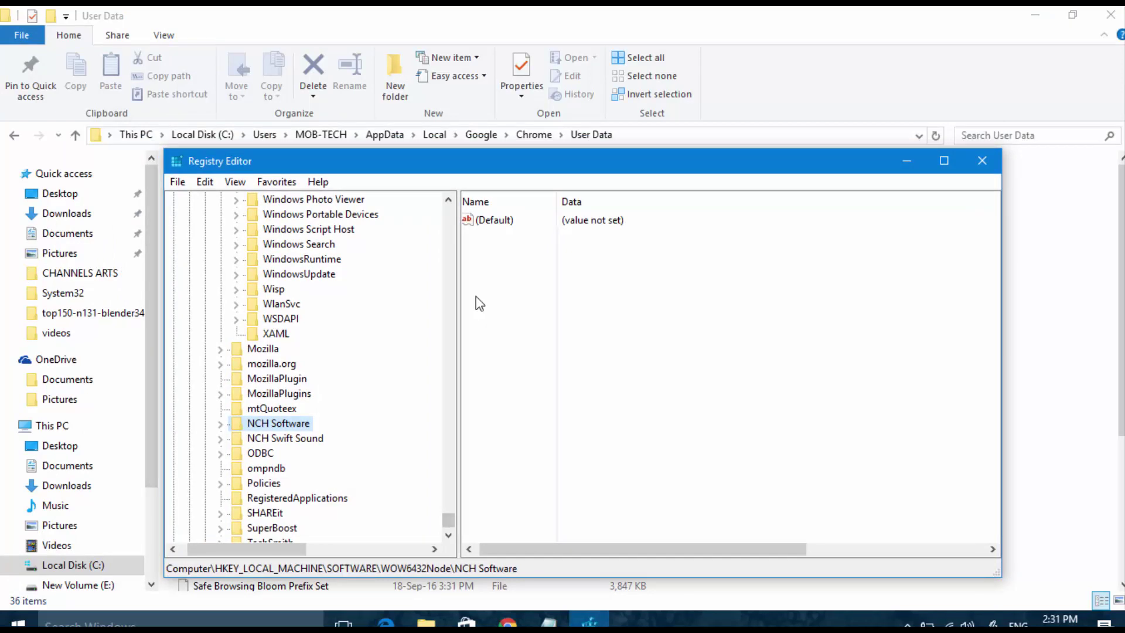
pyautogui.moveTo(458, 299); pyautogui.dragTo(422, 299)
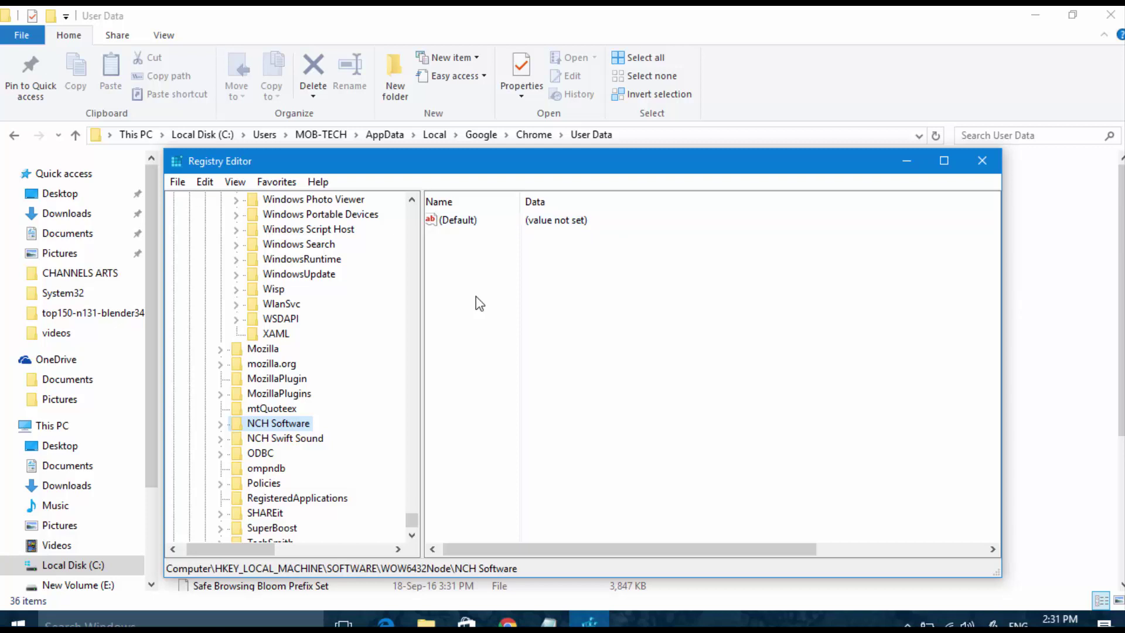
pyautogui.hotkey('alt', 'F4')
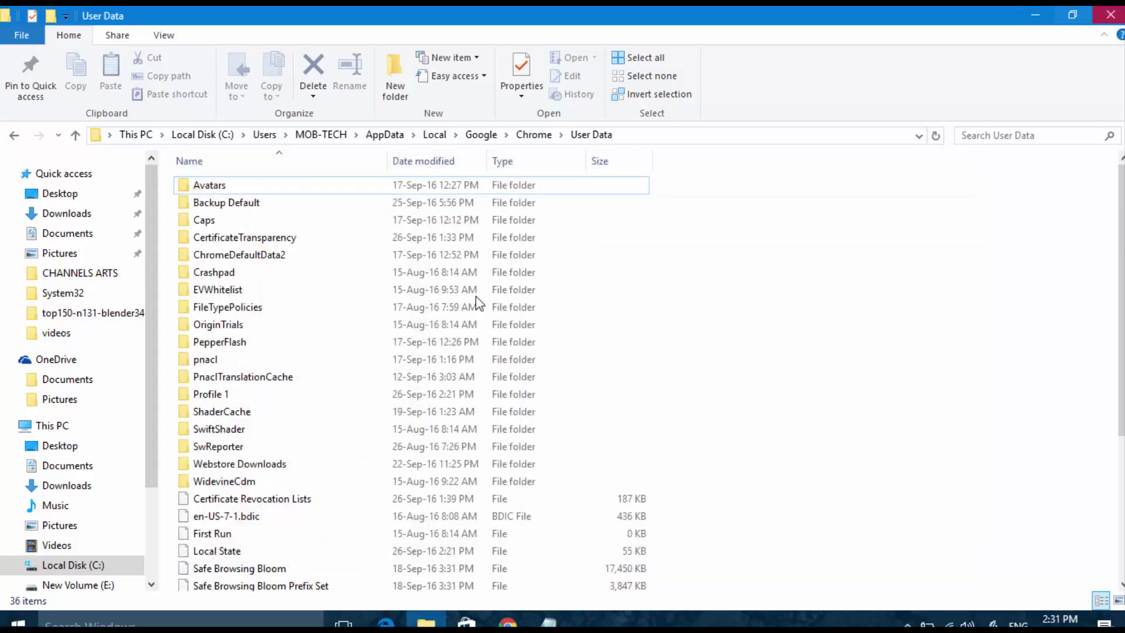
pyautogui.hotkey('alt', 'F4')
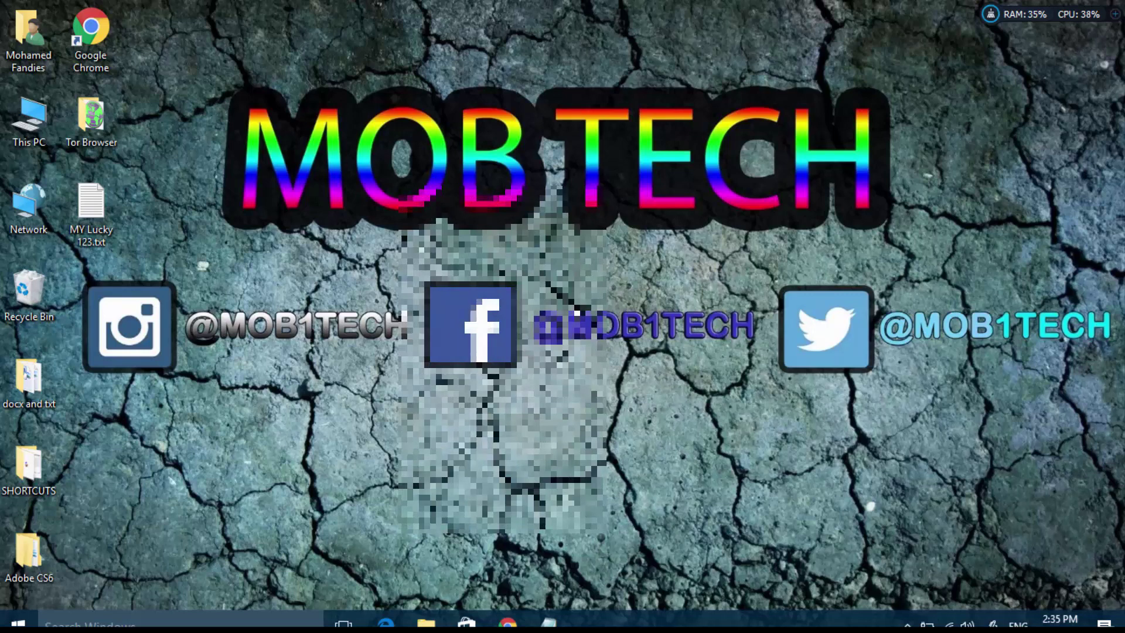
# Unpin Google Chrome from the taskbar and check the Target path in the desktop shortcut's properties.
pyautogui.rightClick(511, 620)
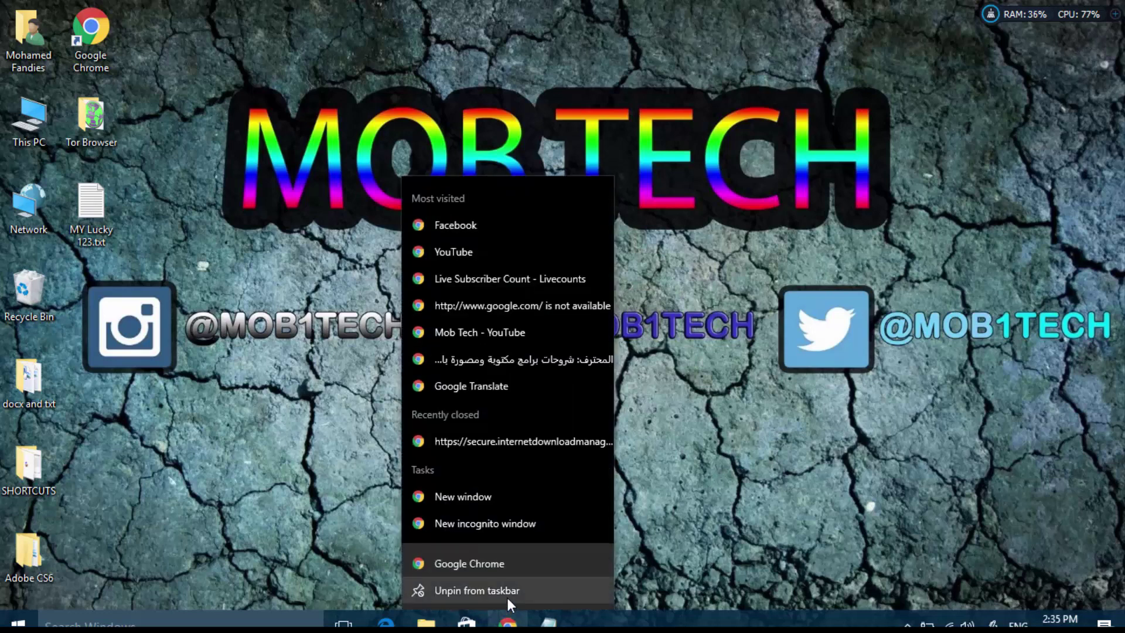
pyautogui.click(507, 590)
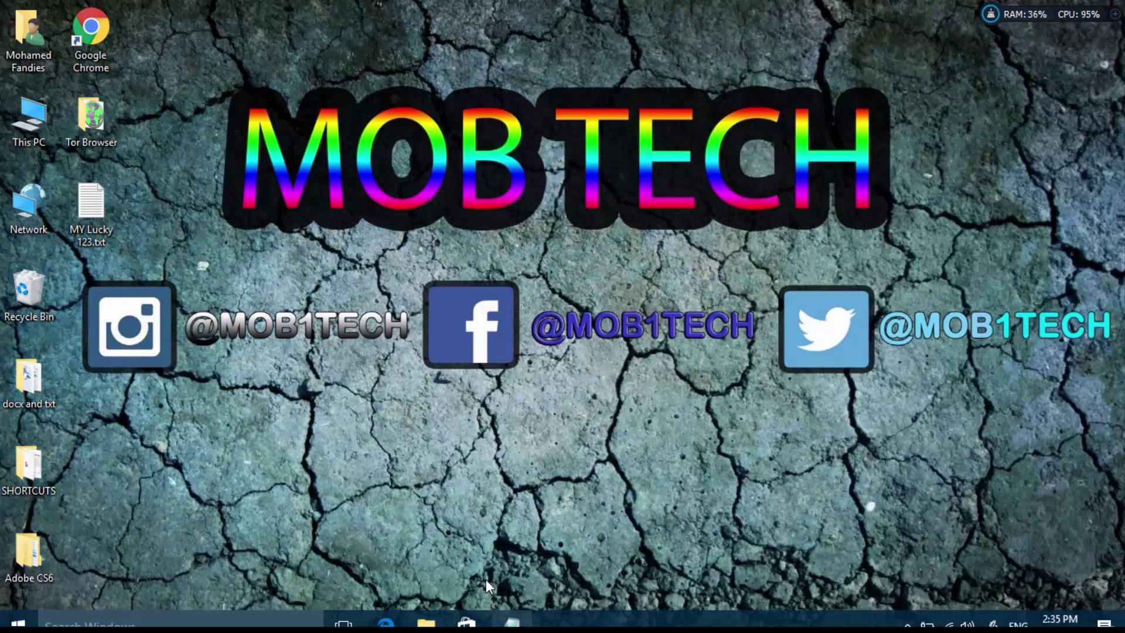
pyautogui.rightClick(94, 43)
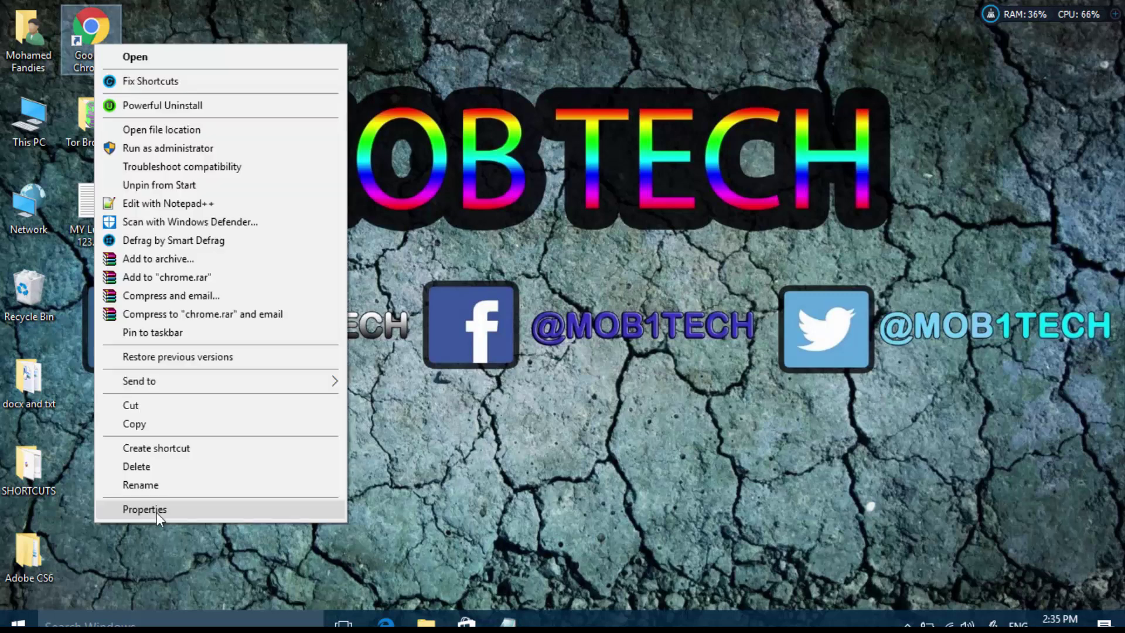
pyautogui.click(156, 512)
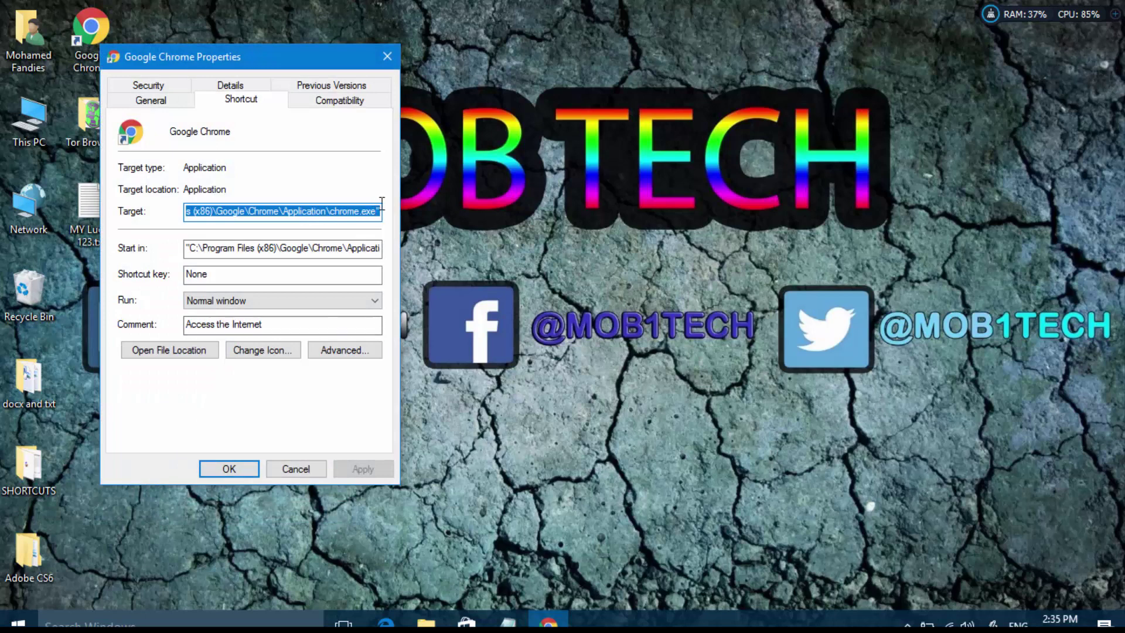
pyautogui.click(389, 56)
# Open Google Chrome from its desktop shortcut and maximize the browser window.
pyautogui.click(87, 39)
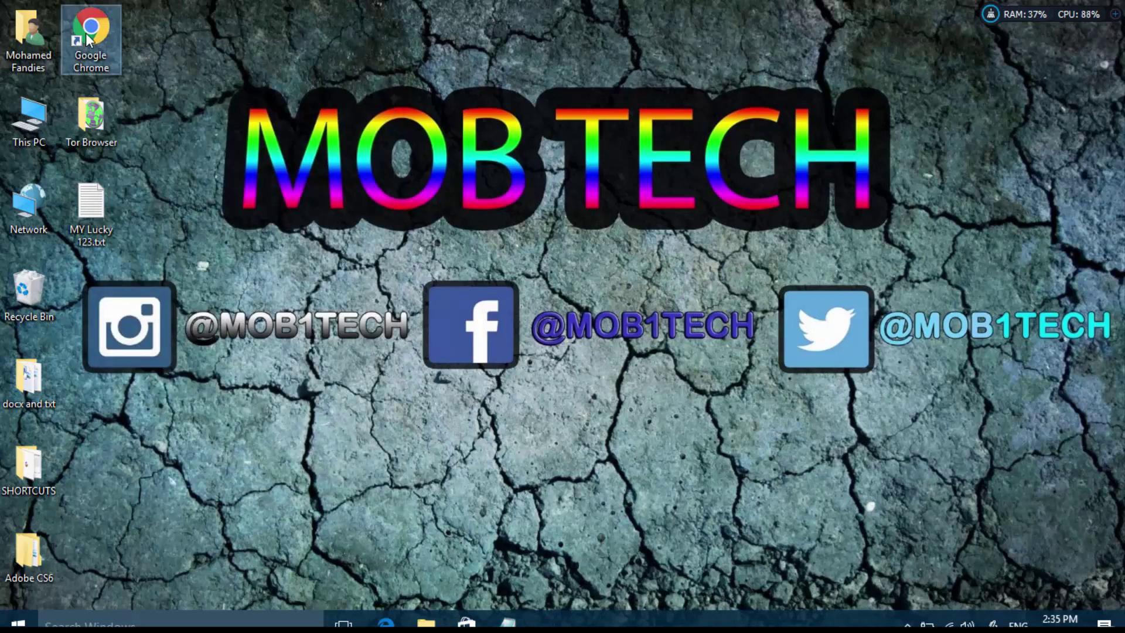
pyautogui.rightClick(88, 40)
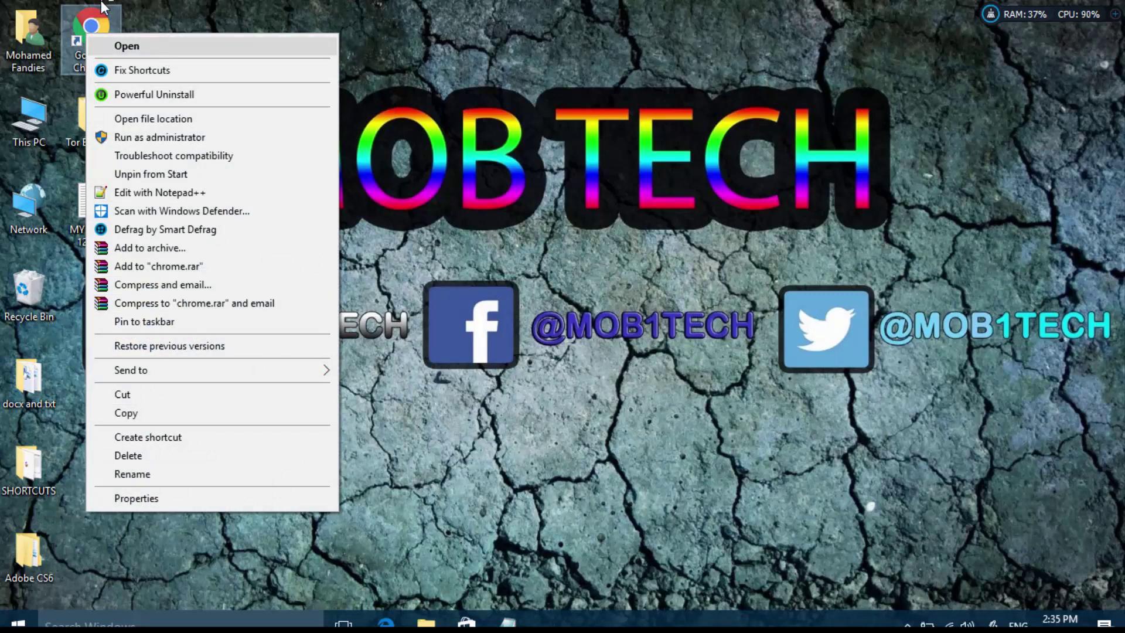
pyautogui.click(166, 52)
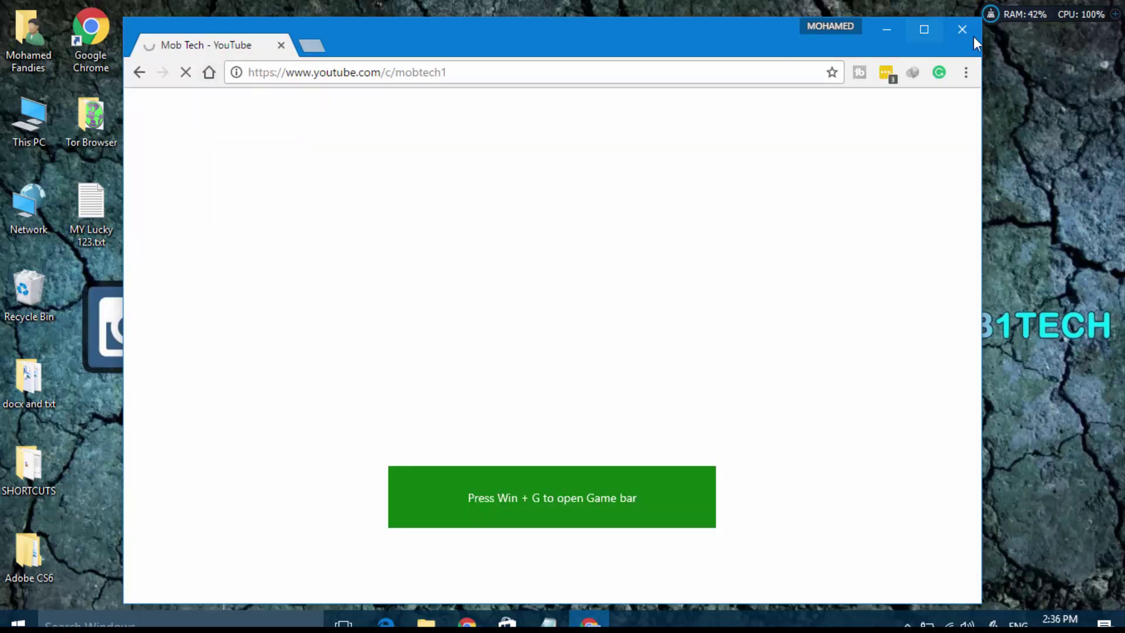
pyautogui.click(926, 38)
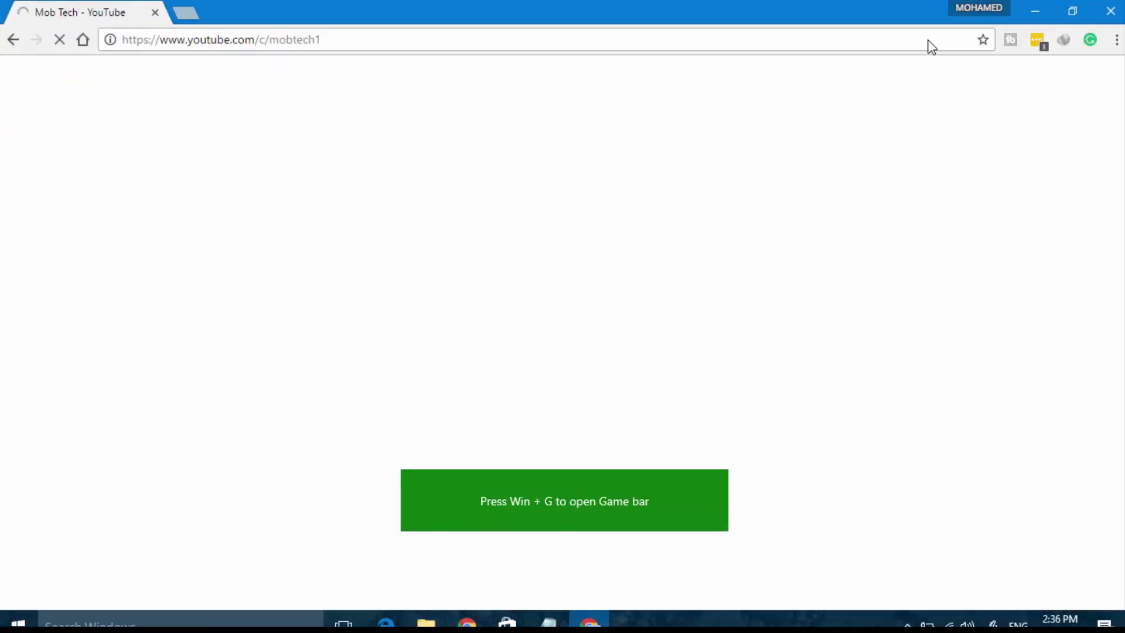